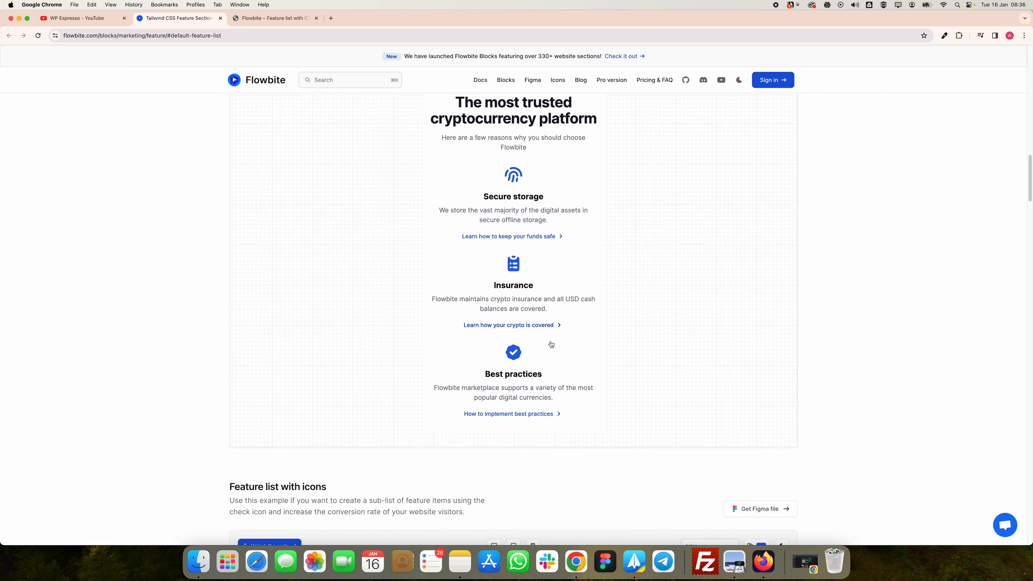
Step: Show the "Feature list with CTAs" example in desktop preview and examine its heading and three feature columns
scroll(508, 203, "up", 3)
left_click(494, 143)
scroll(400, 231, "up", 5)
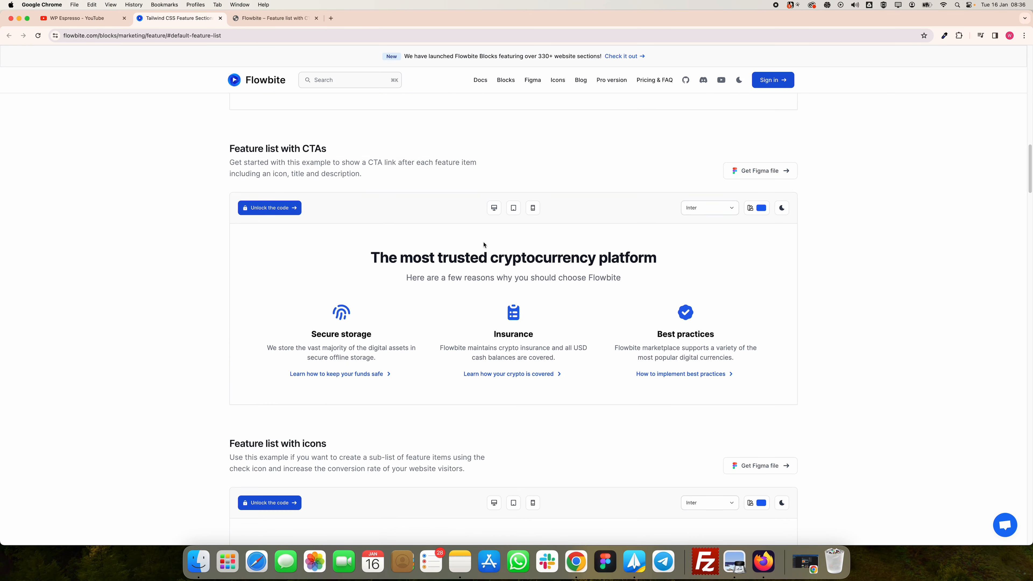
scroll(484, 249, "down", 2)
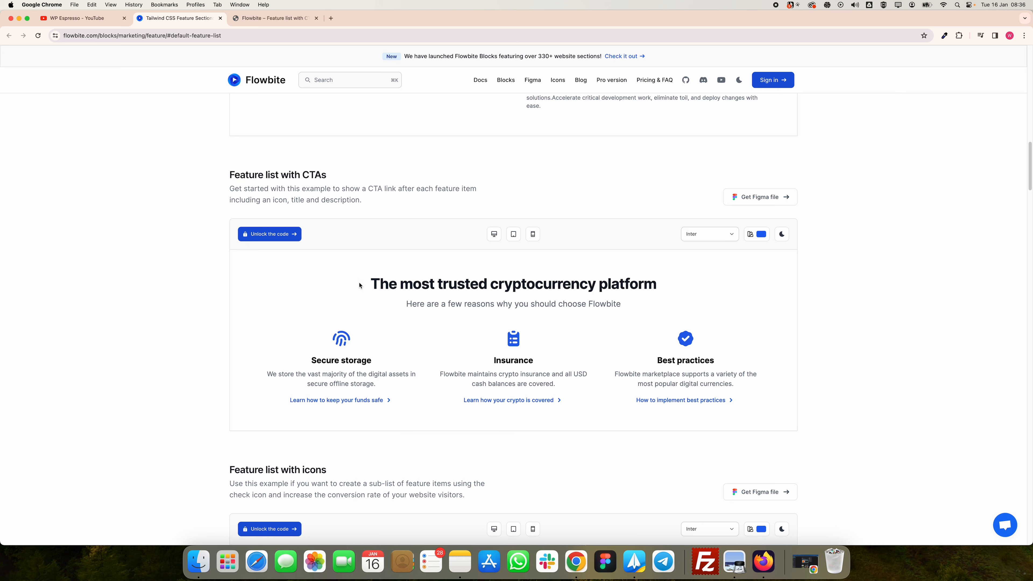
left_click_drag(360, 285, 759, 401)
left_click(756, 405)
Step: Switch to the Bricks builder page and add a section to the empty canvas
left_click(268, 21)
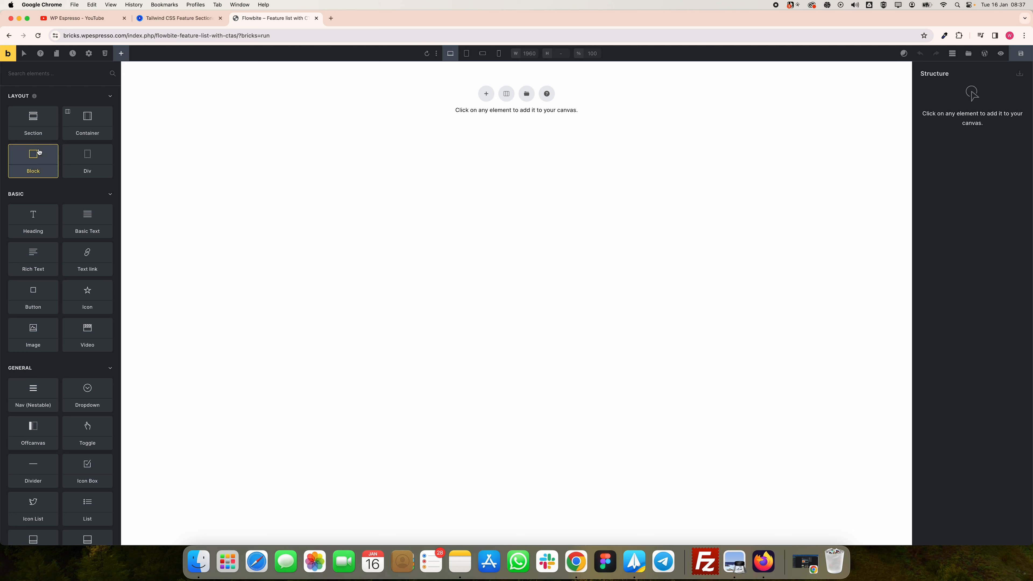
left_click(39, 130)
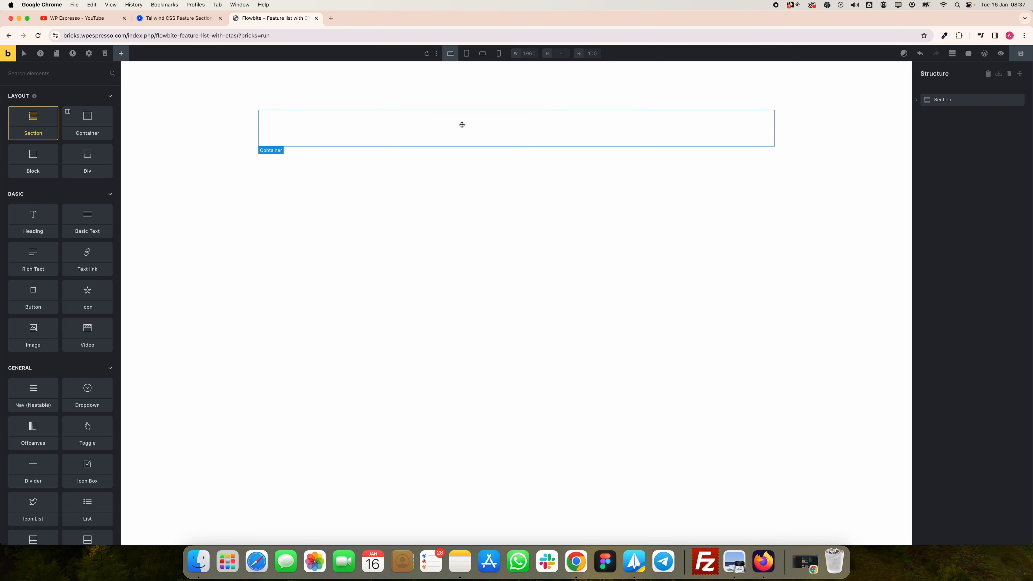
Step: Review the Flowbite example's title block and the row of three features with their links
left_click(202, 23)
left_click_drag(370, 283, 644, 307)
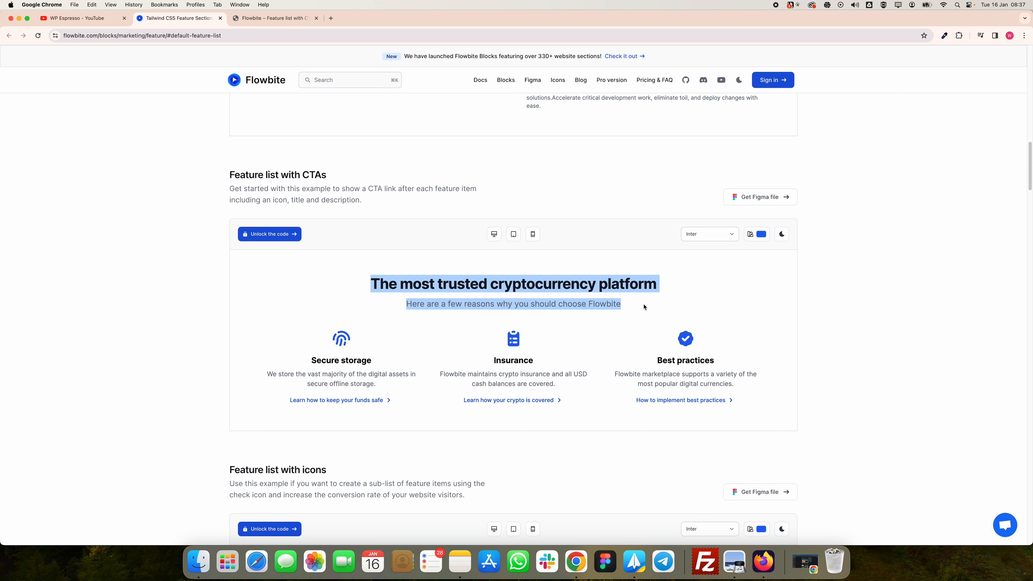
left_click(592, 296)
left_click_drag(275, 325, 748, 407)
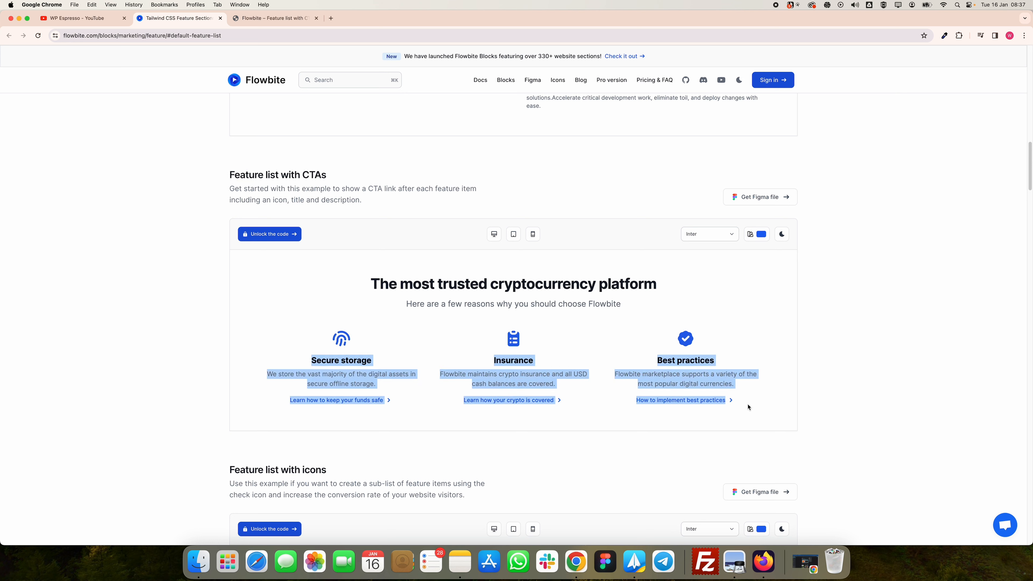
left_click(753, 408)
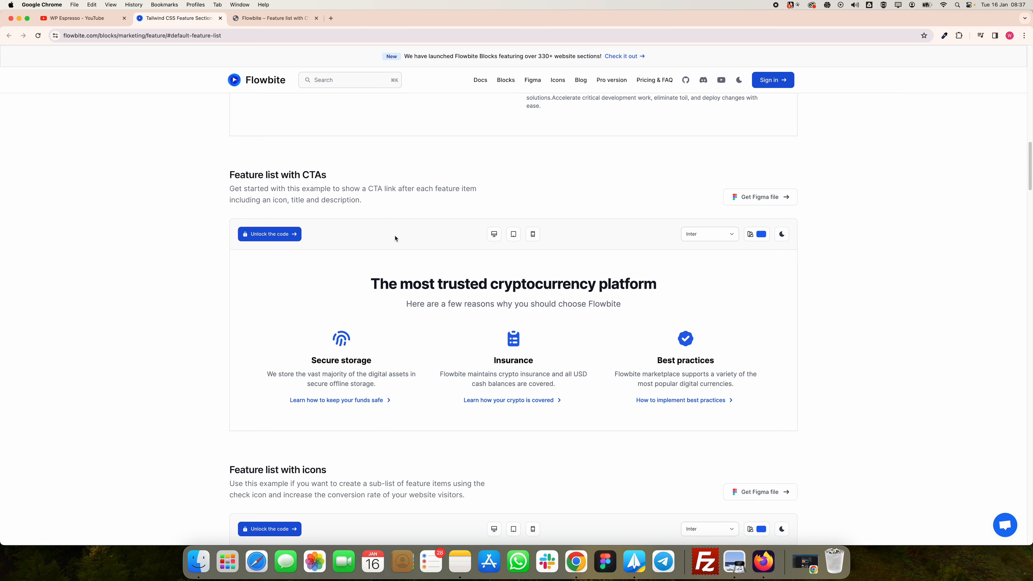
Step: Return to the Bricks page and add a heading and a rich text element inside the section's container
key("ctrl+Tab")
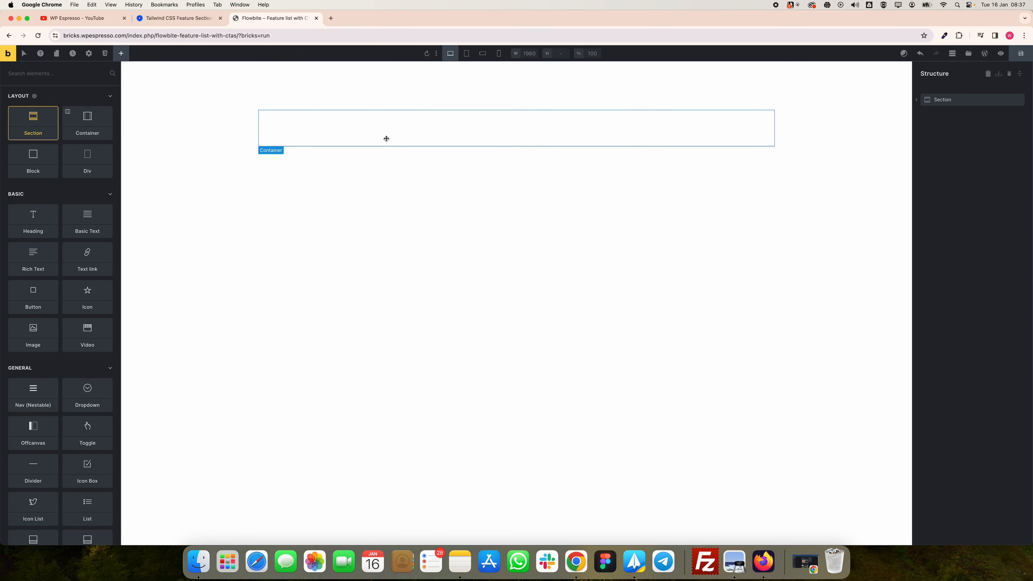
left_click(949, 100)
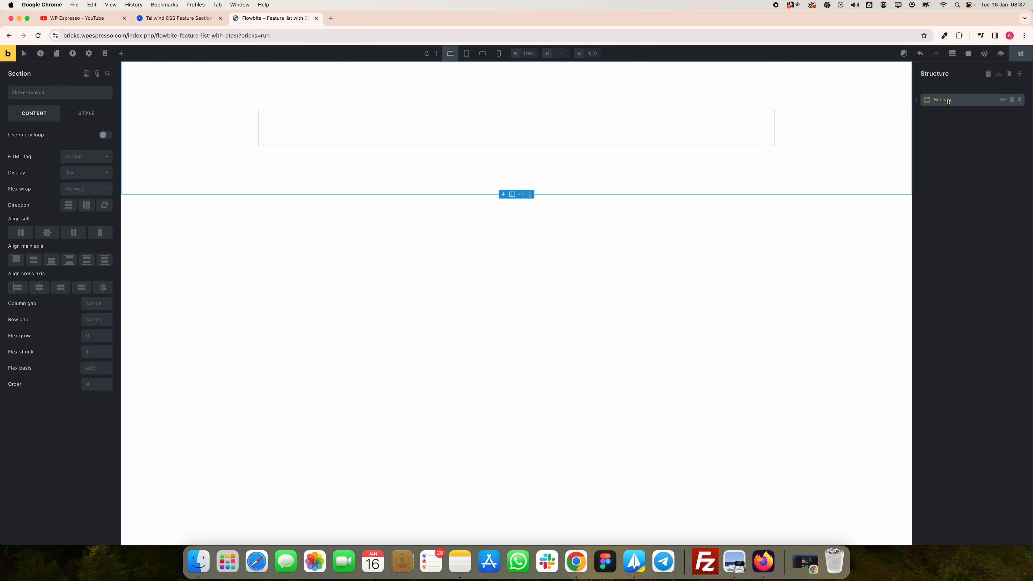
left_click(917, 100)
left_click(950, 114)
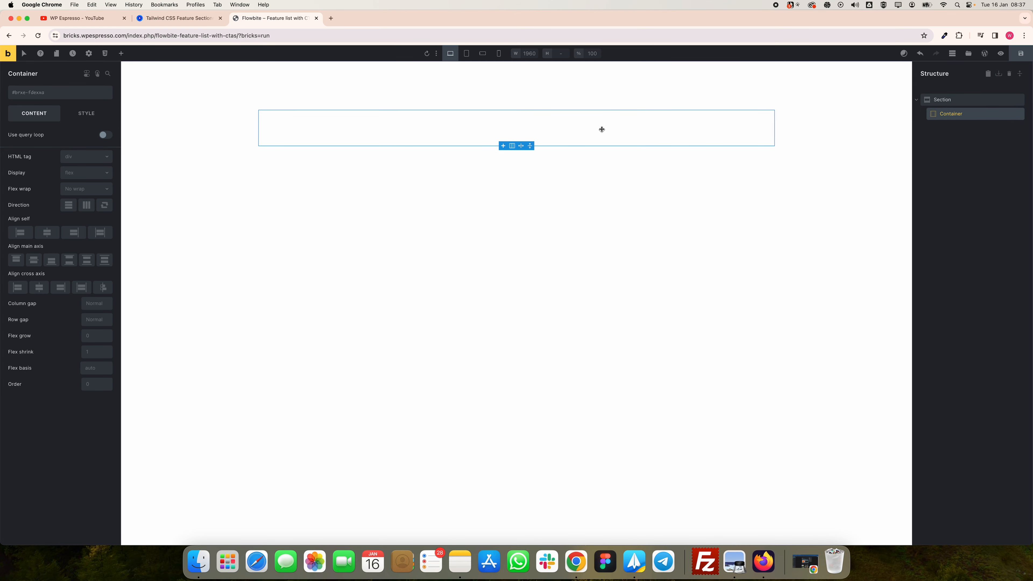
left_click(123, 59)
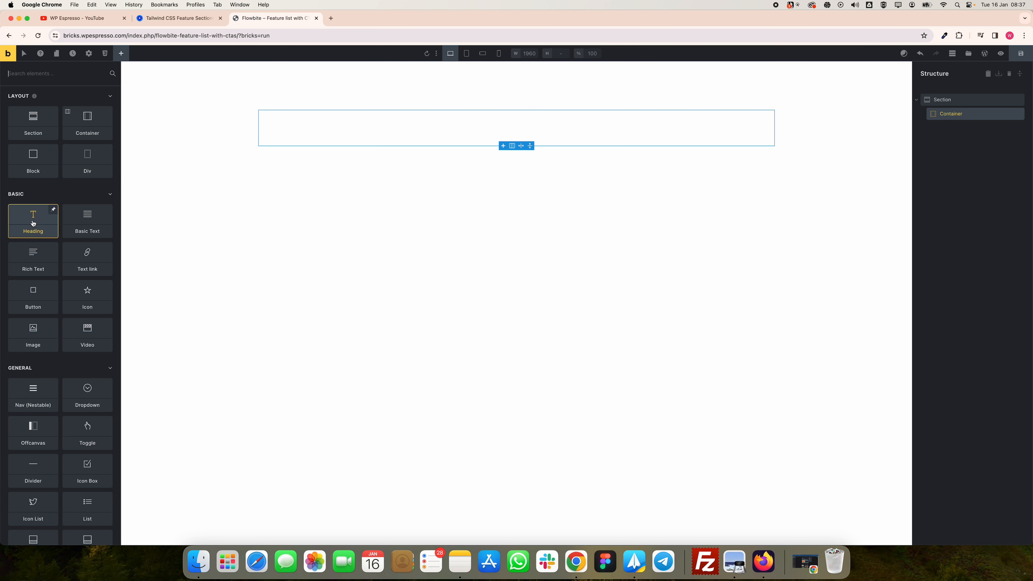
left_click(33, 223)
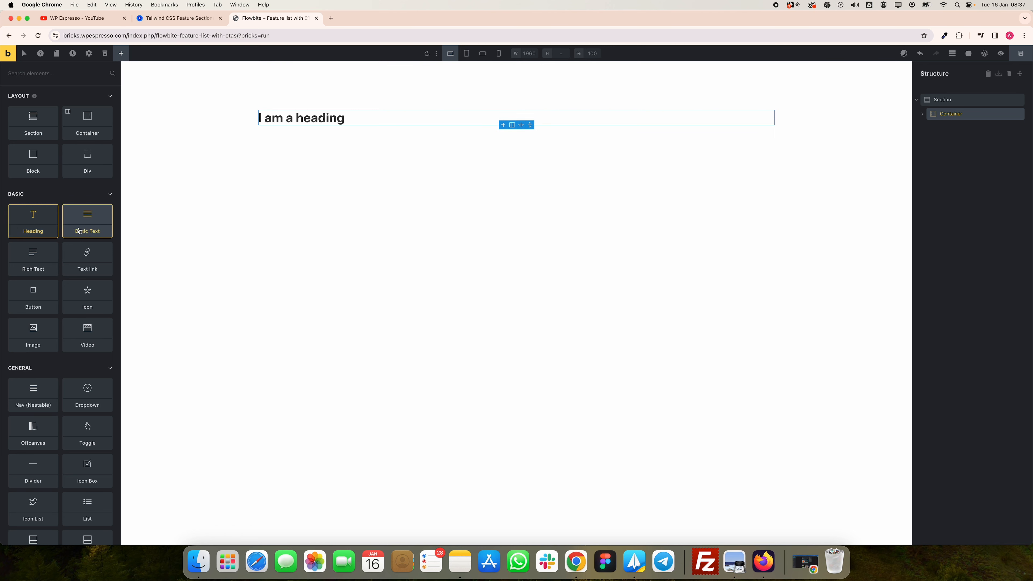
left_click(36, 257)
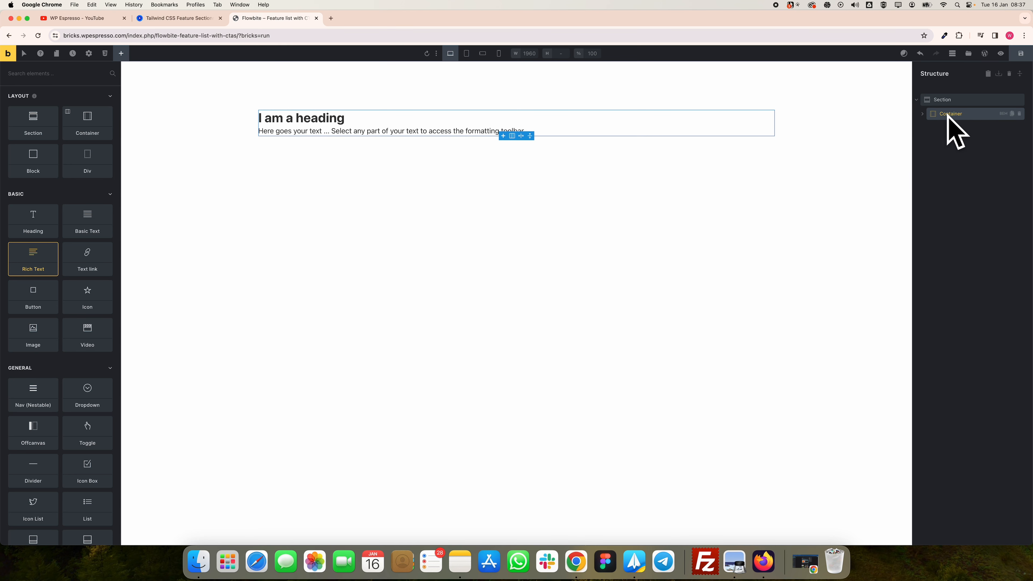
Step: Replace the heading's text with "The most trusted cryptocurrency platform", copied from the Flowbite example
left_click(934, 122)
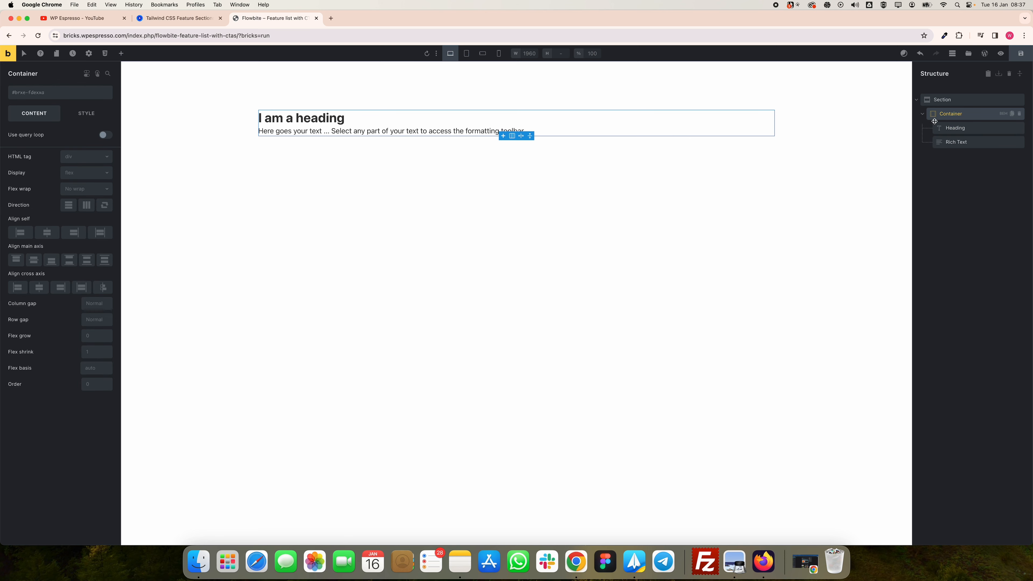
left_click(958, 141)
left_click(958, 128)
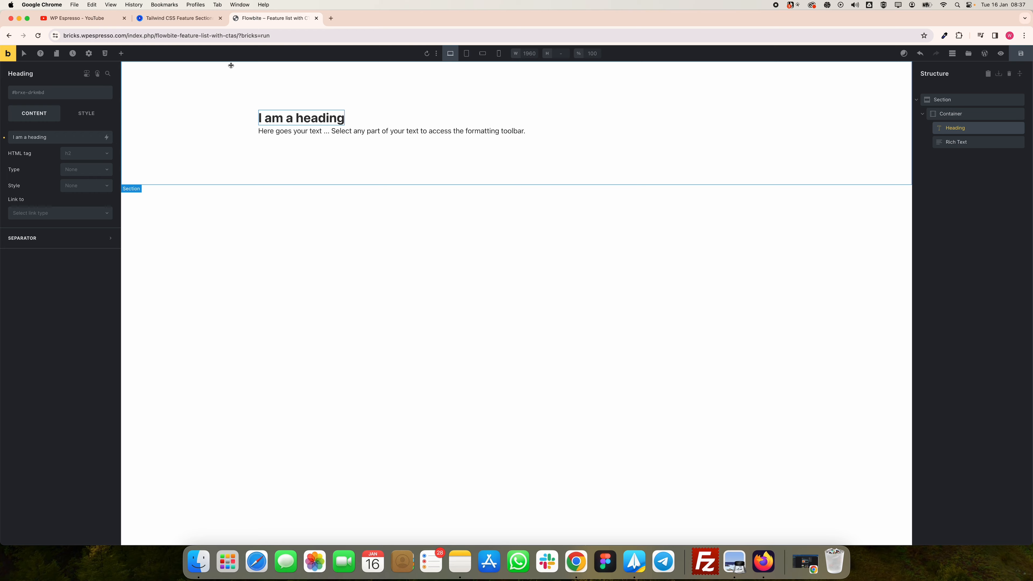
left_click(199, 20)
left_click_drag(370, 283, 681, 287)
key("super+c")
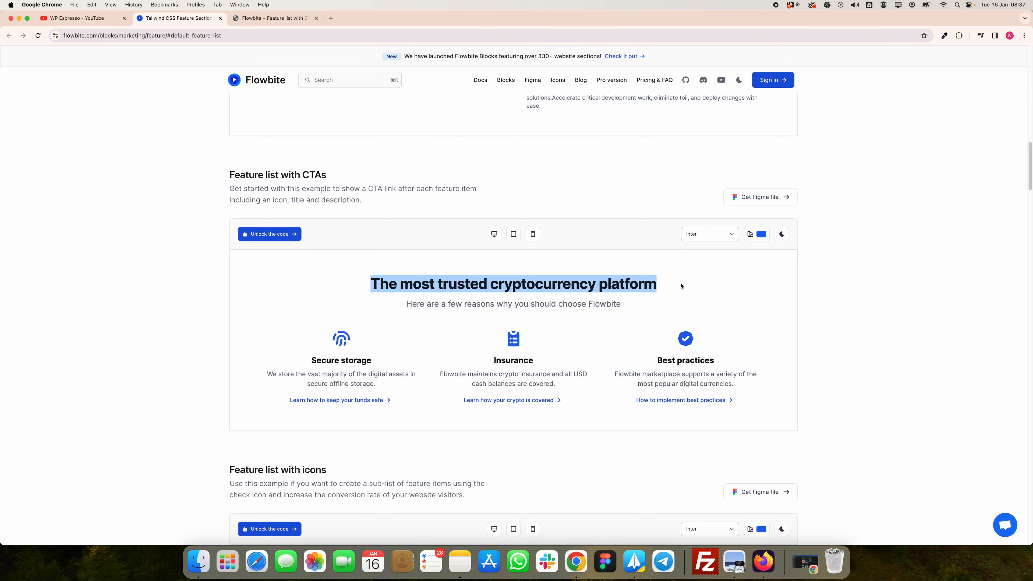
key("ctrl+Tab")
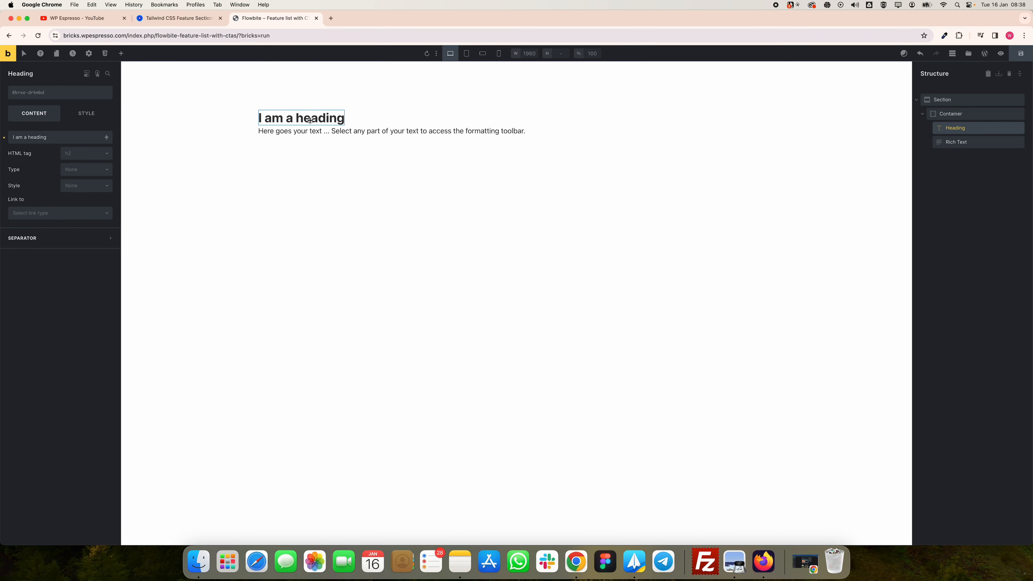
left_click(61, 137)
key("super+a")
key("super+v")
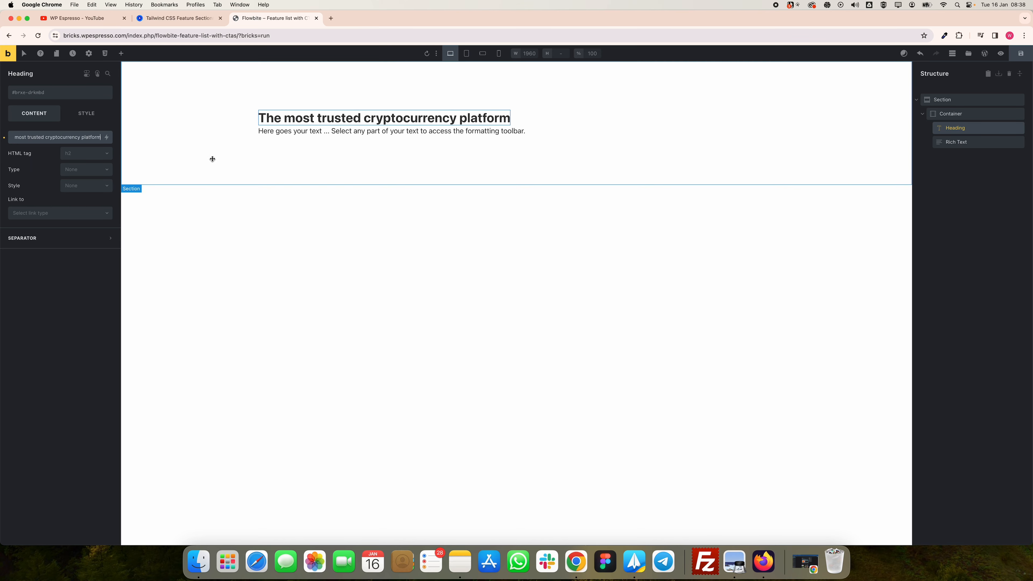
Step: Replace the rich text content with "Here are a few reasons why you should choose Flowbite", copied from the Flowbite example
key("ctrl+shift+Tab")
triple_click(436, 308)
key("super+c")
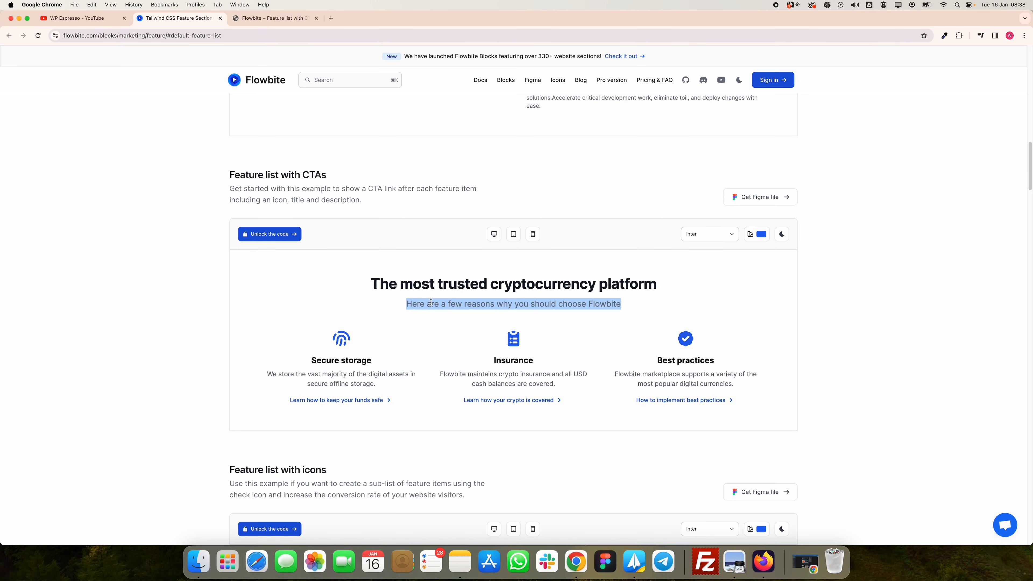
key("ctrl+Tab")
left_click(402, 133)
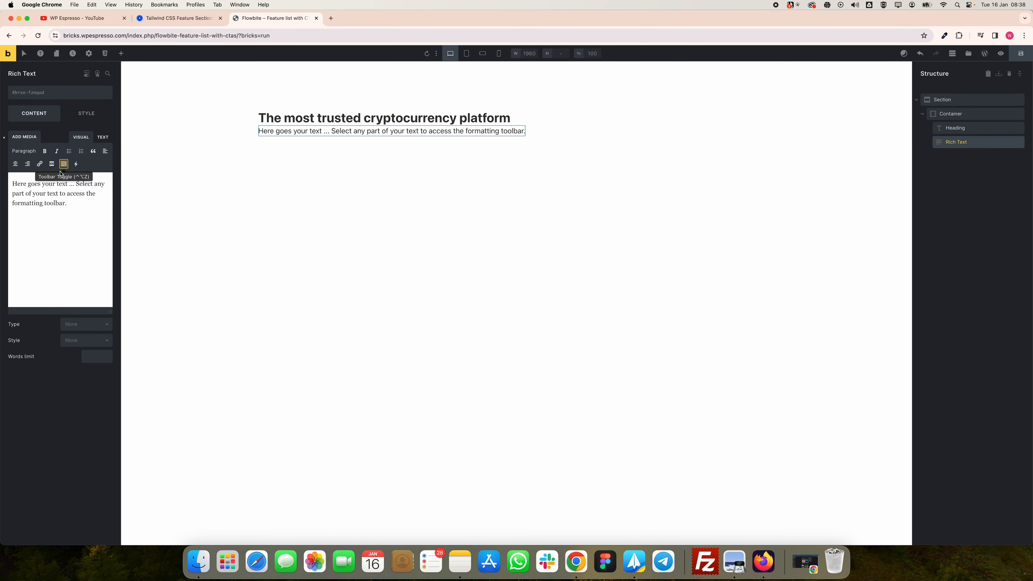
left_click(67, 190)
key("super+a")
key("super+v")
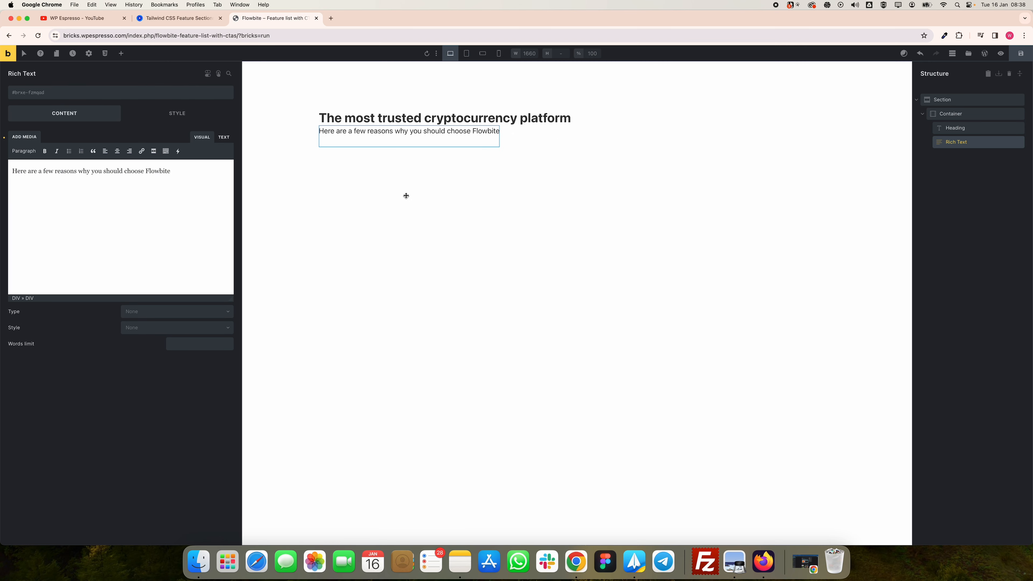
left_click(465, 162)
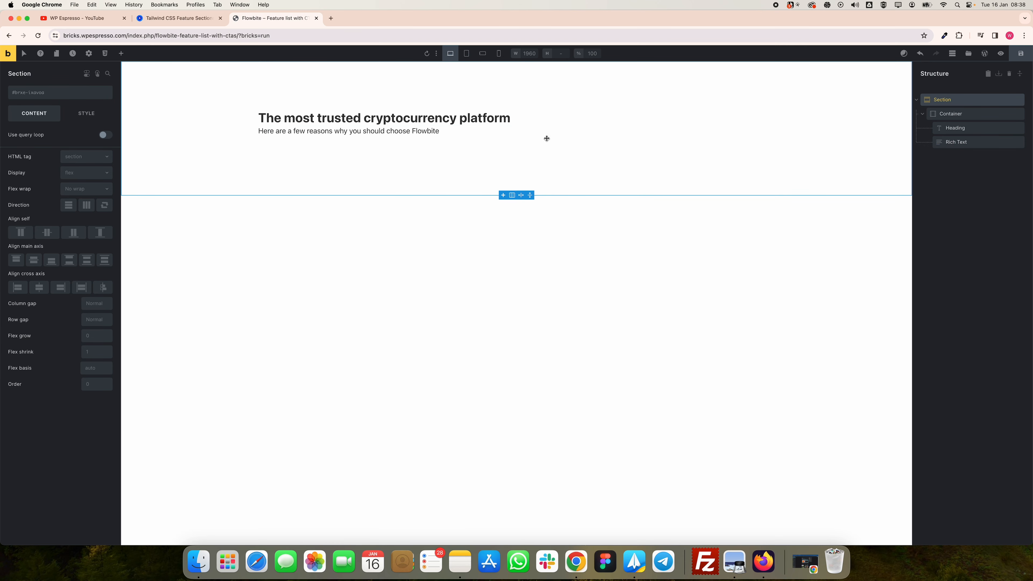
Step: Center the heading and text by setting their container's cross-axis alignment to center
left_click(959, 115)
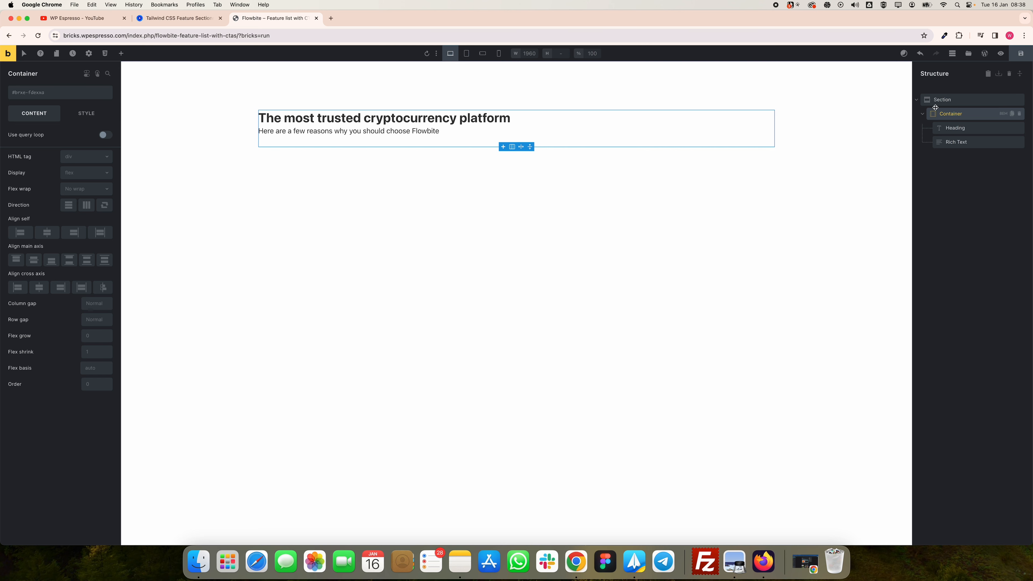
left_click(49, 235)
left_click(49, 235)
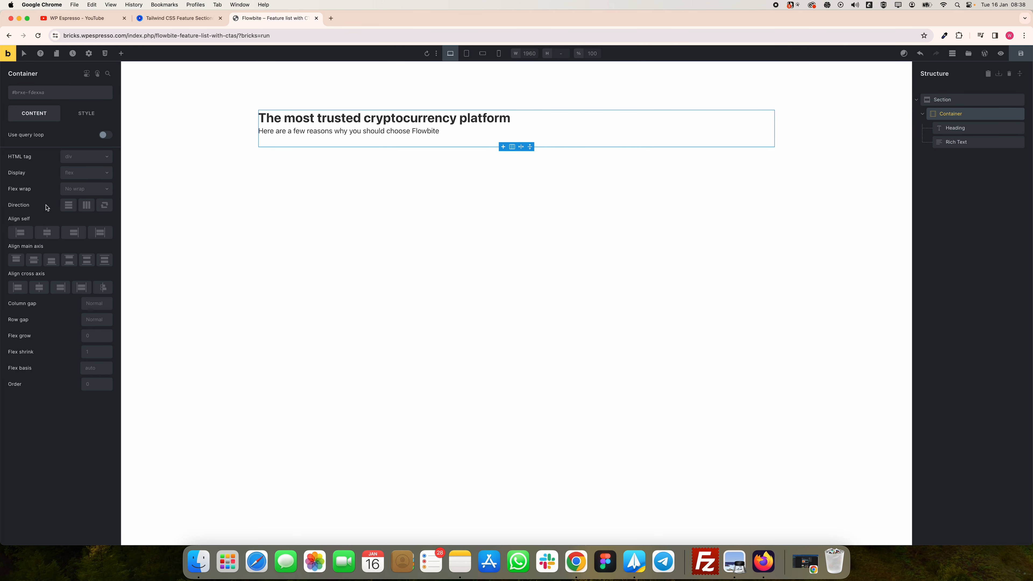
left_click(42, 292)
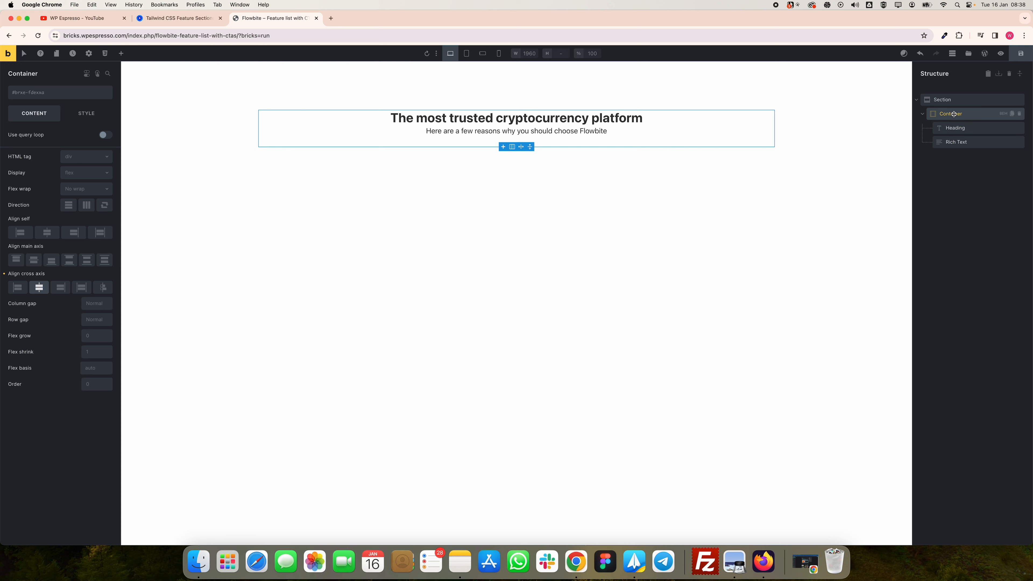
Step: Add a second container to the section, below the heading and text container
left_click(947, 100)
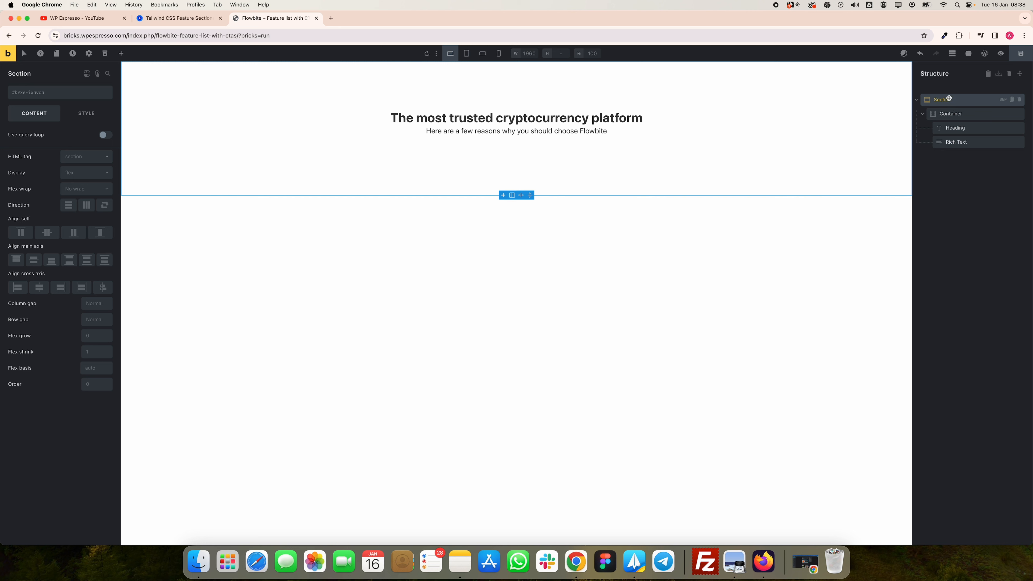
left_click(122, 54)
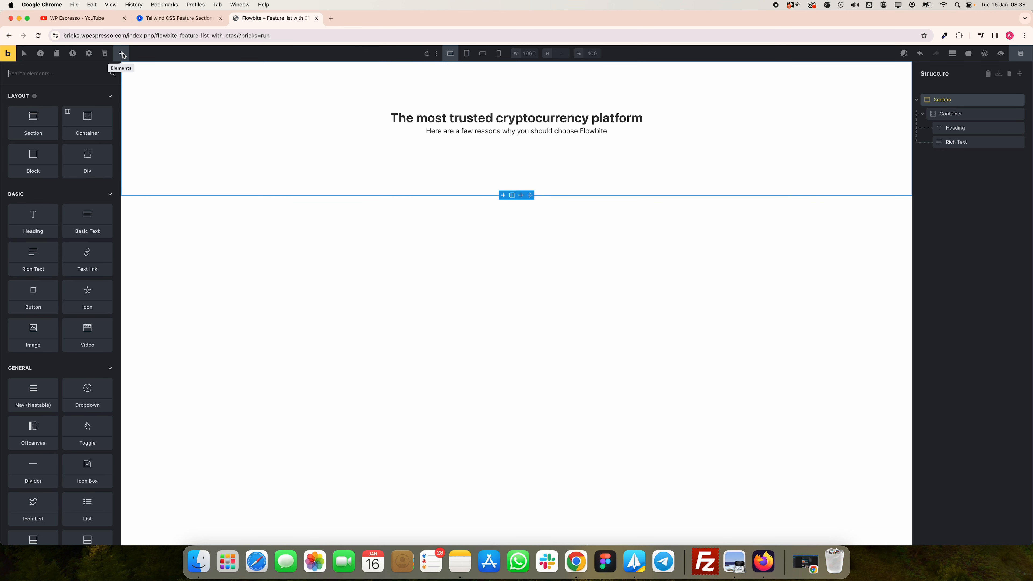
left_click(93, 121)
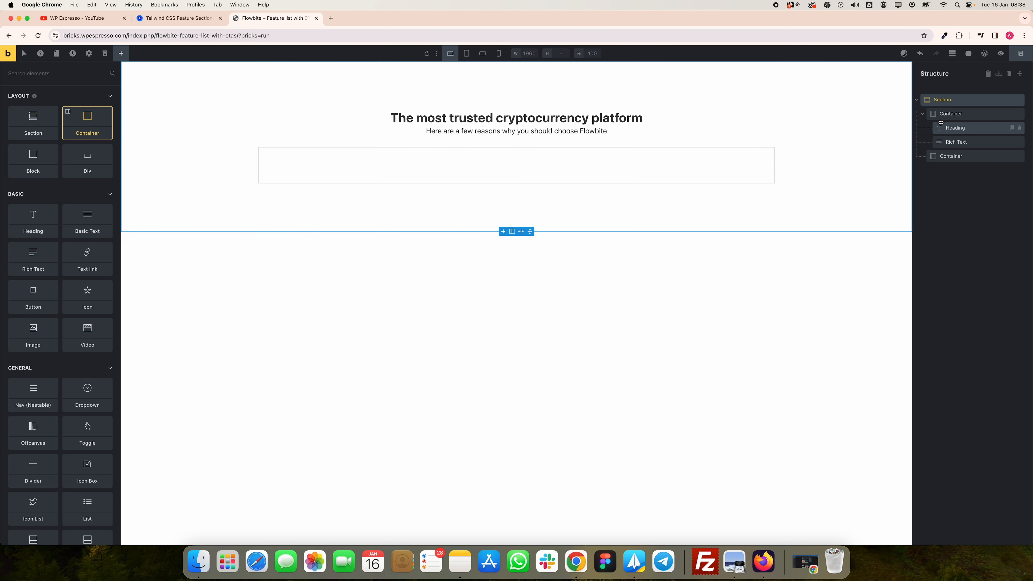
Step: Set the new empty container's display to grid with three template columns using var(--grid-3)
left_click(947, 158)
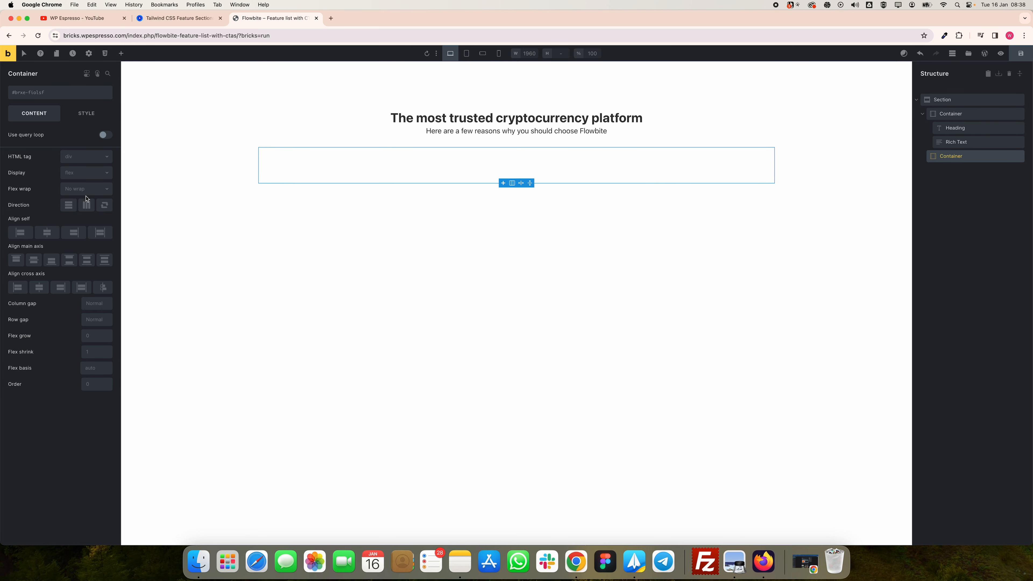
left_click(76, 179)
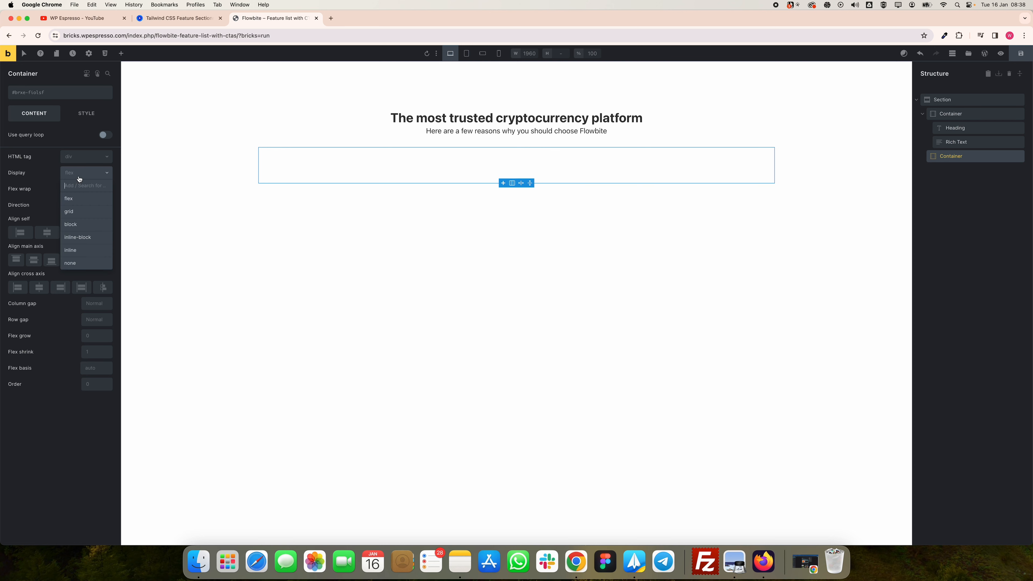
left_click(84, 211)
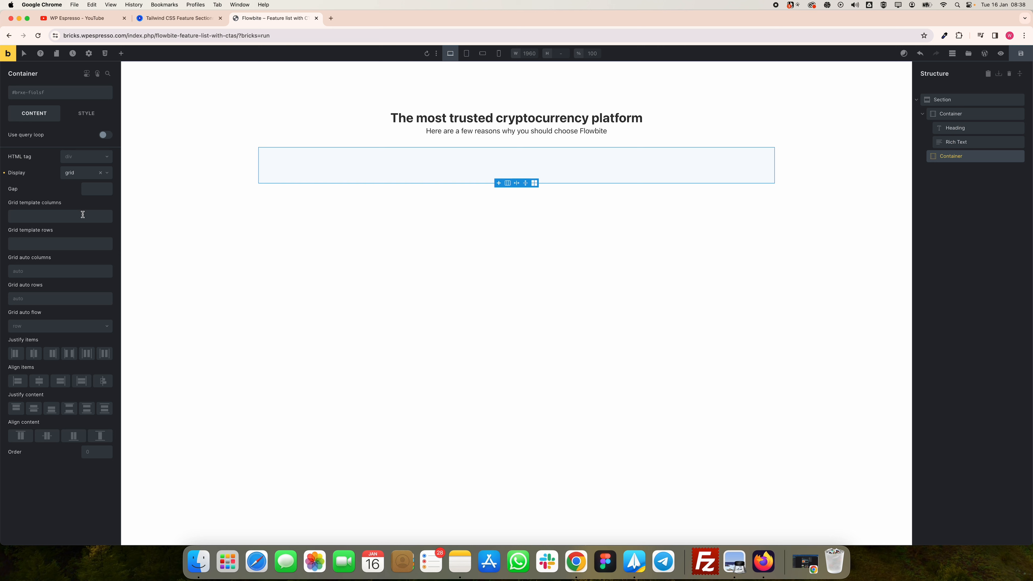
left_click(51, 218)
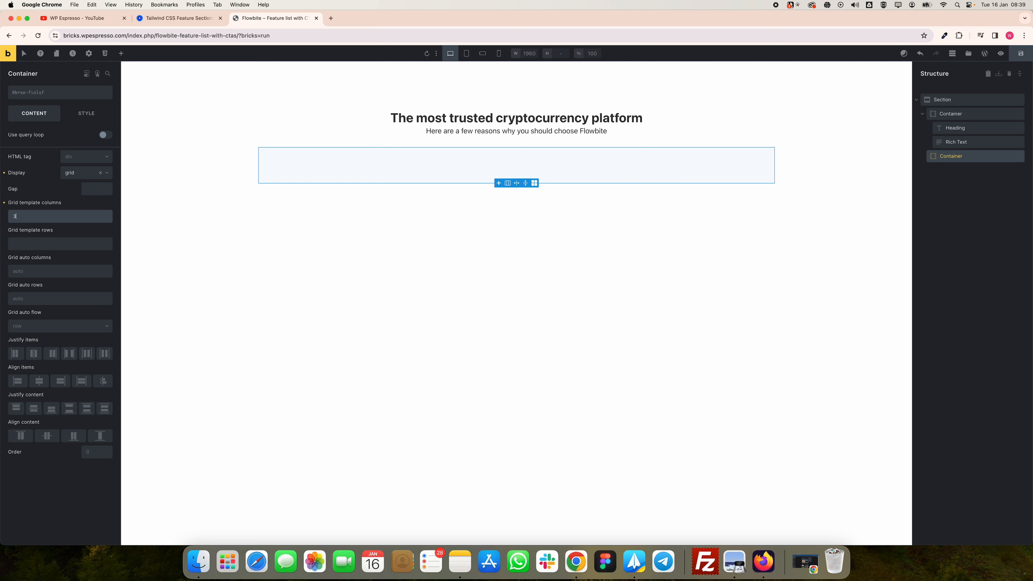
double_click(49, 214)
key("BackSpace")
right_click(61, 221)
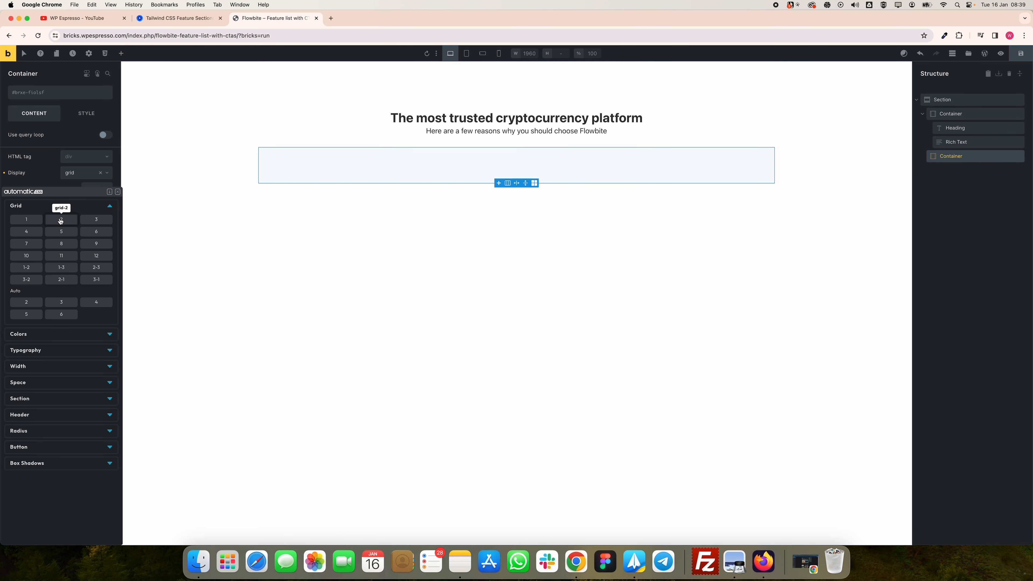
left_click(90, 221)
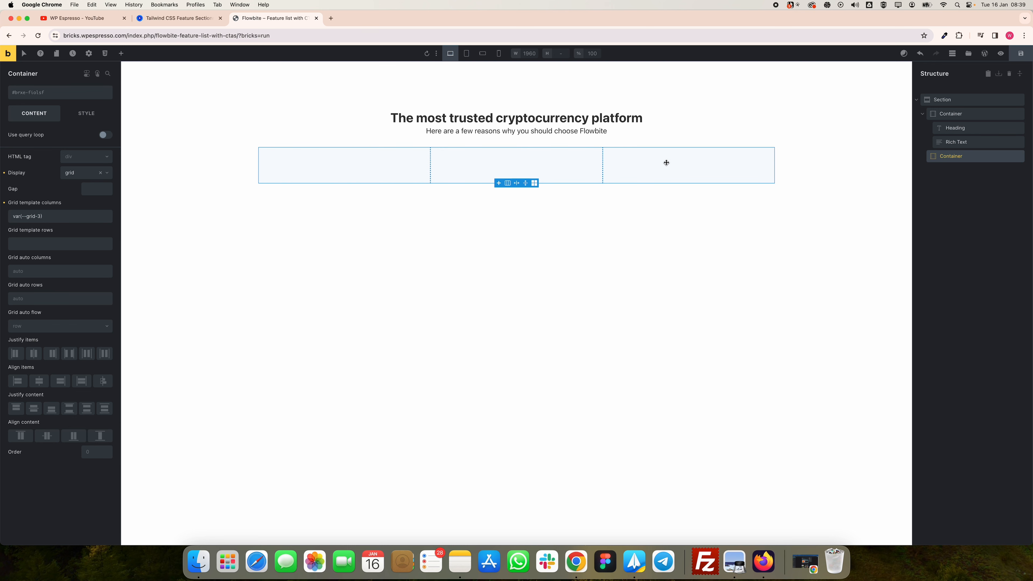
Step: Preview the grid container at the tablet portrait, mobile landscape and mobile portrait breakpoints, and return to the desktop view
left_click(466, 53)
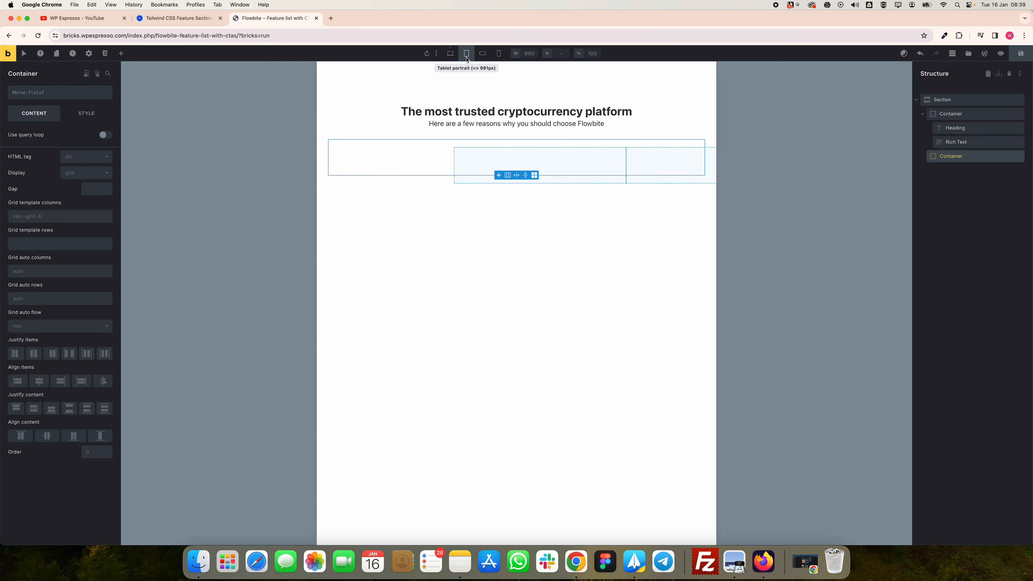
left_click(482, 55)
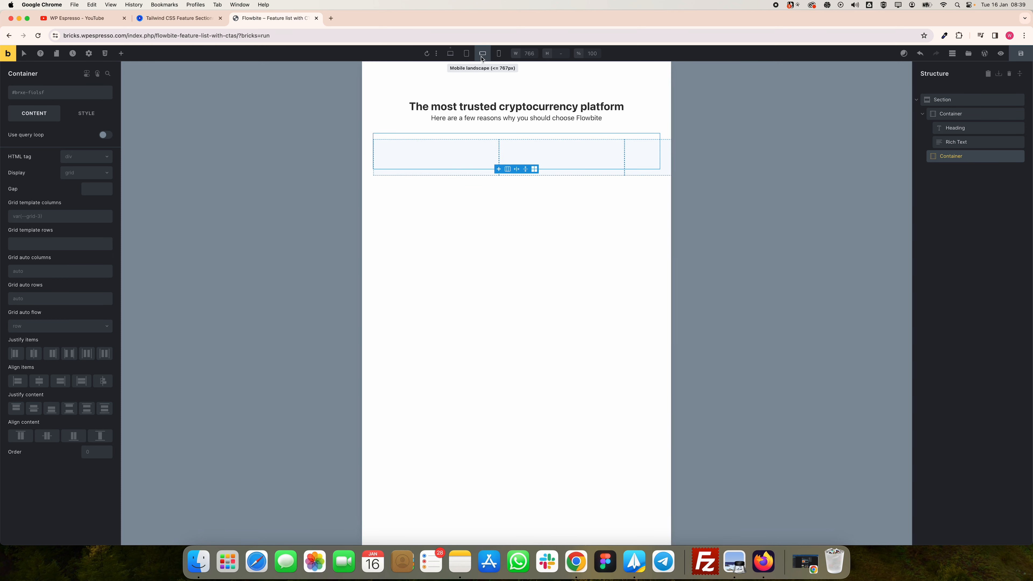
left_click(499, 54)
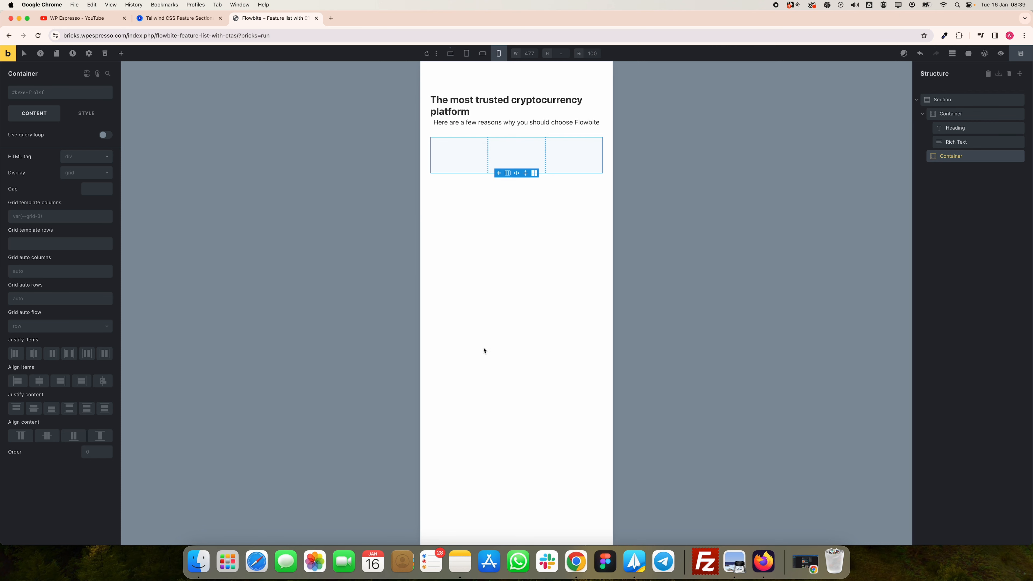
left_click(452, 54)
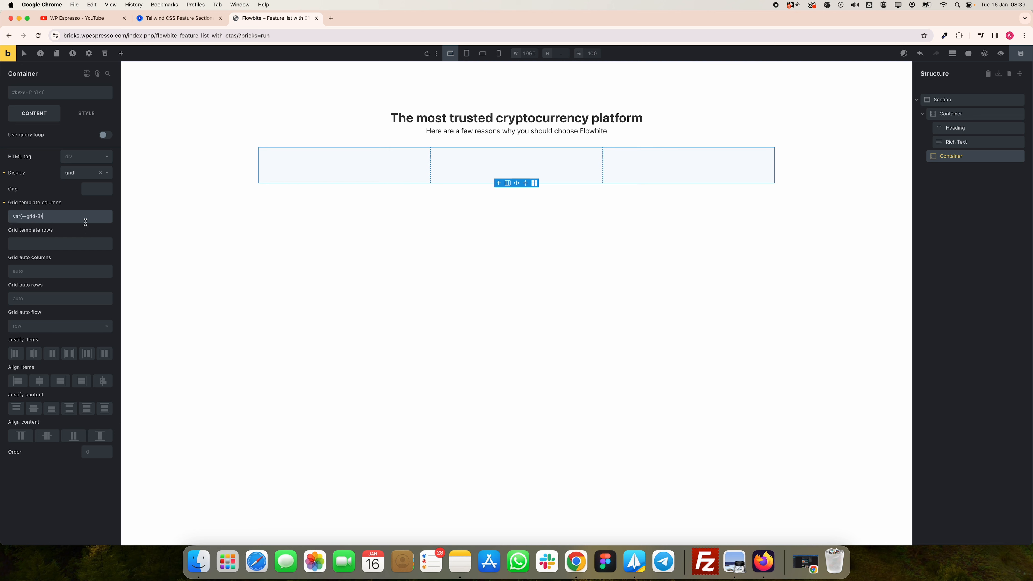
Step: Look through the Automatic.css grid variables offered for the container's grid template columns
right_click(61, 219)
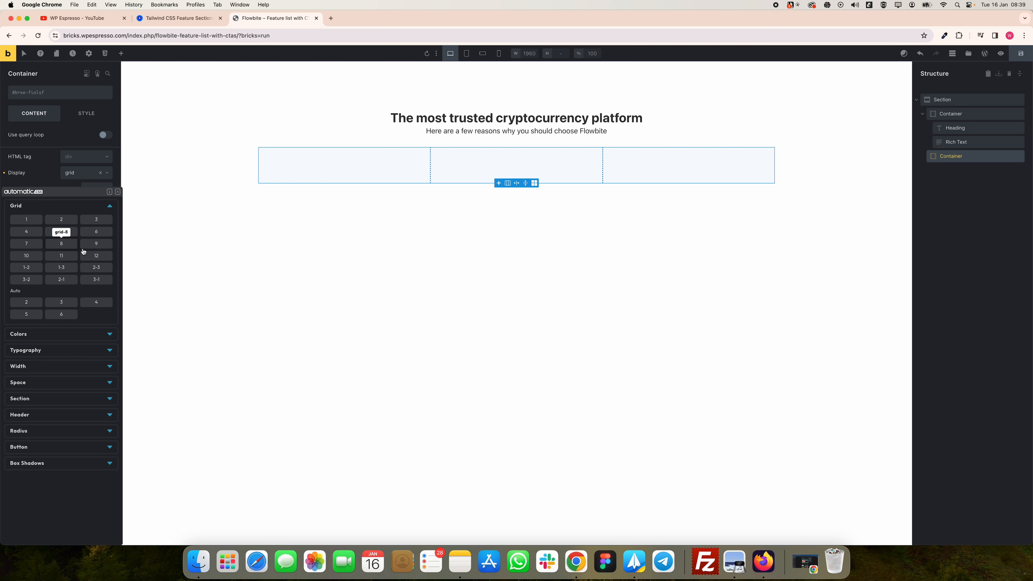
left_click(117, 195)
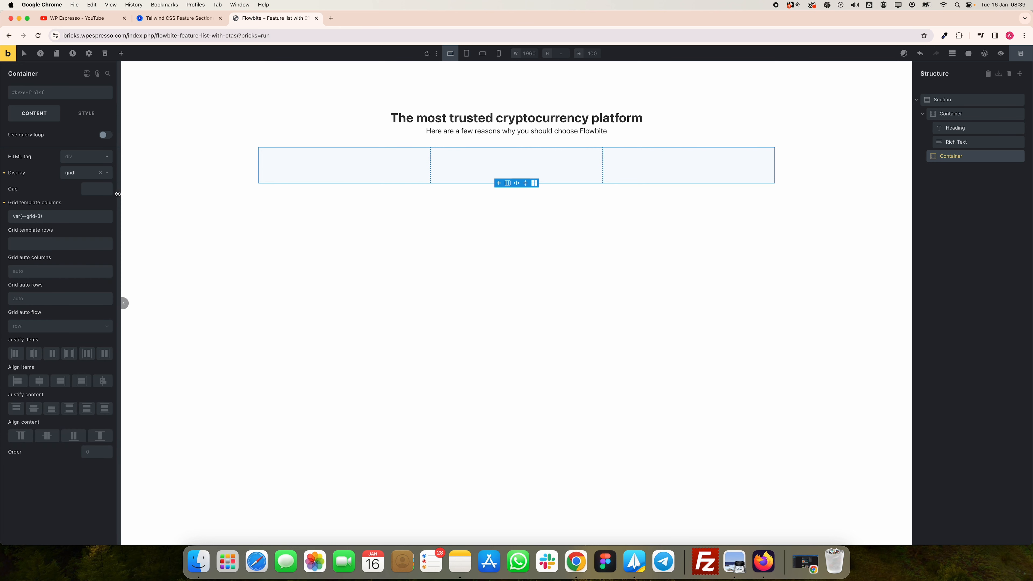
left_click(71, 219)
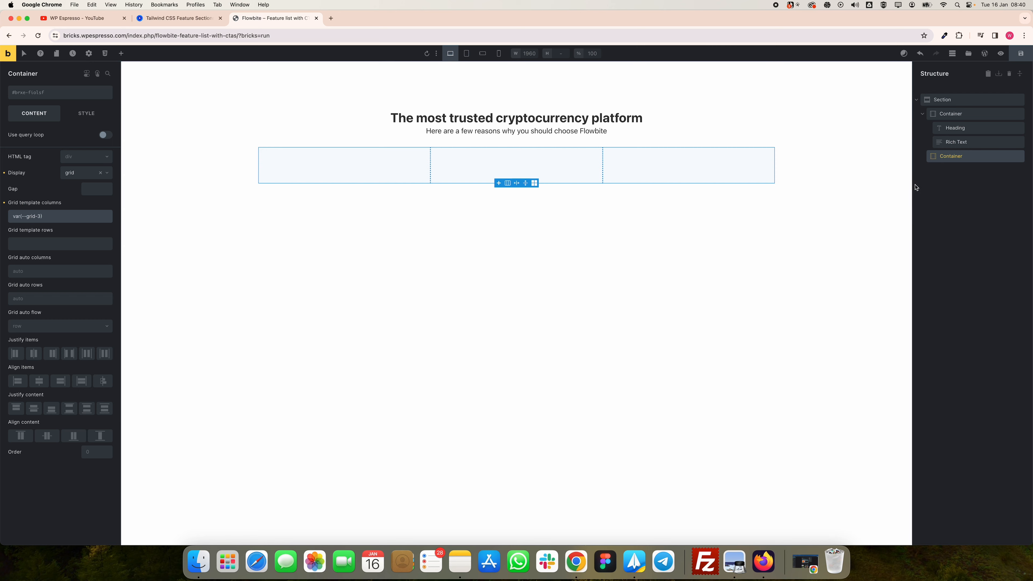
Step: Add a nested container inside the three-column grid container and select it
left_click(120, 54)
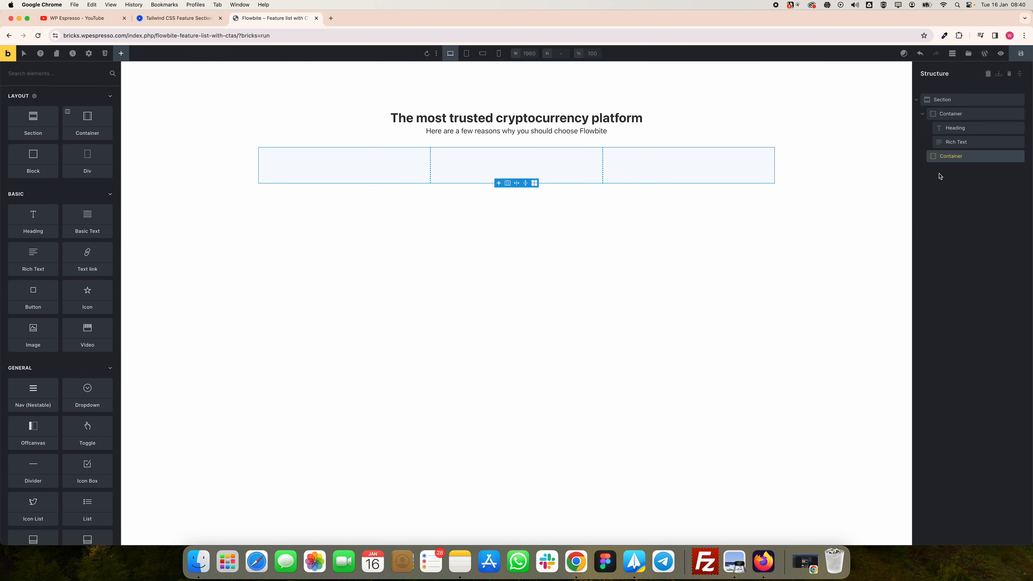
left_click(948, 158)
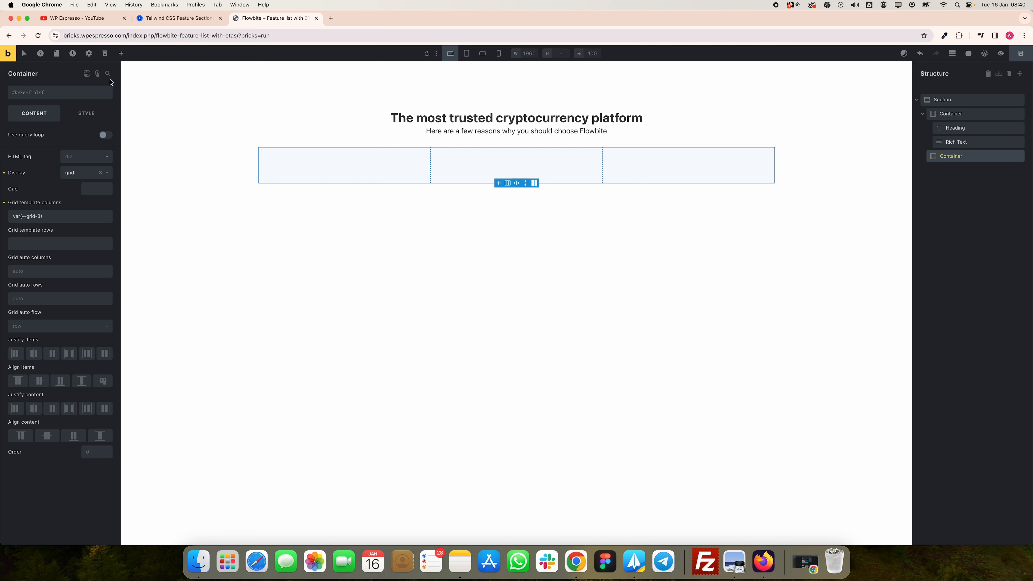
left_click(122, 54)
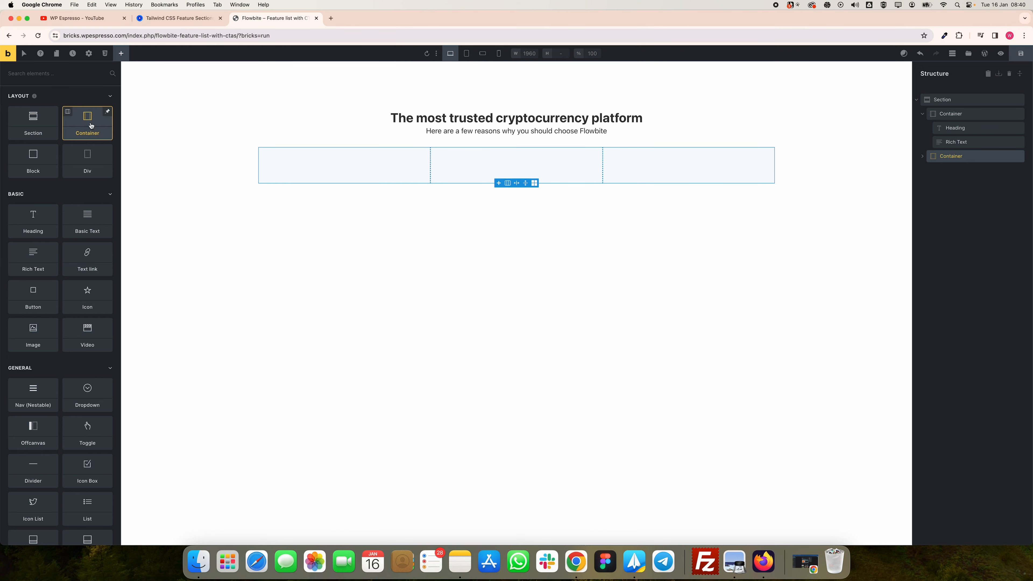
left_click_drag(92, 126, 959, 168)
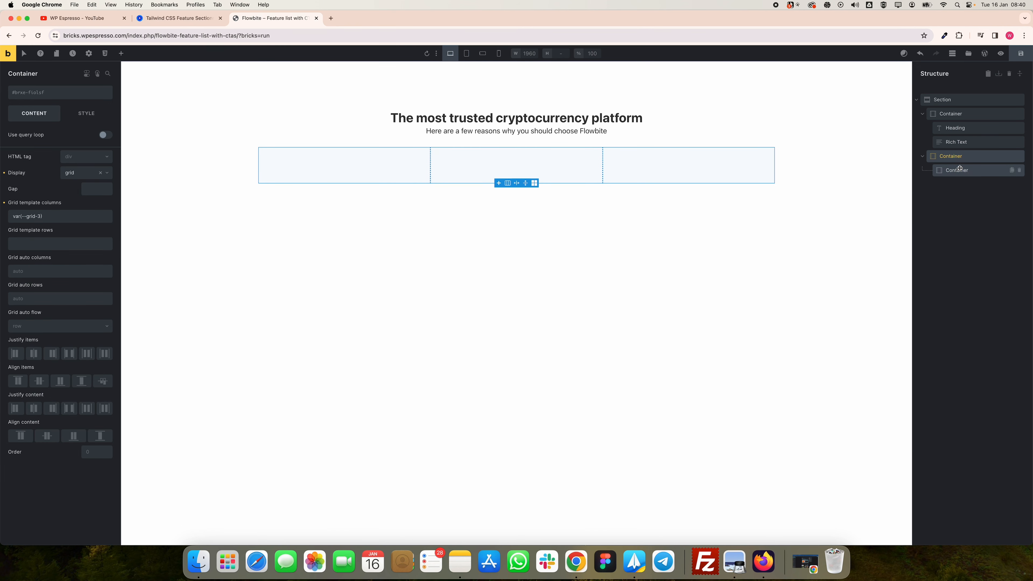
left_click(948, 156)
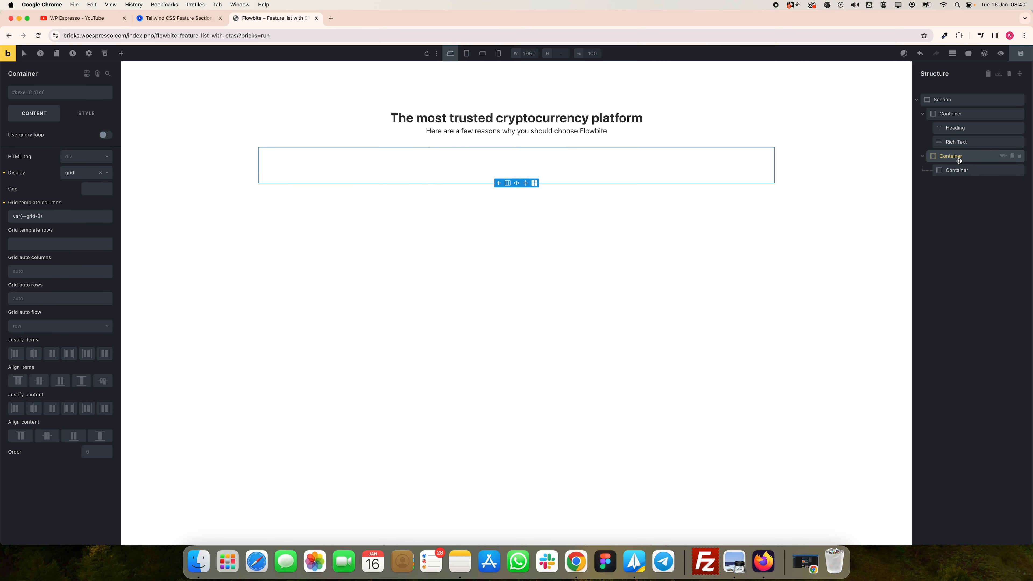
left_click(952, 171)
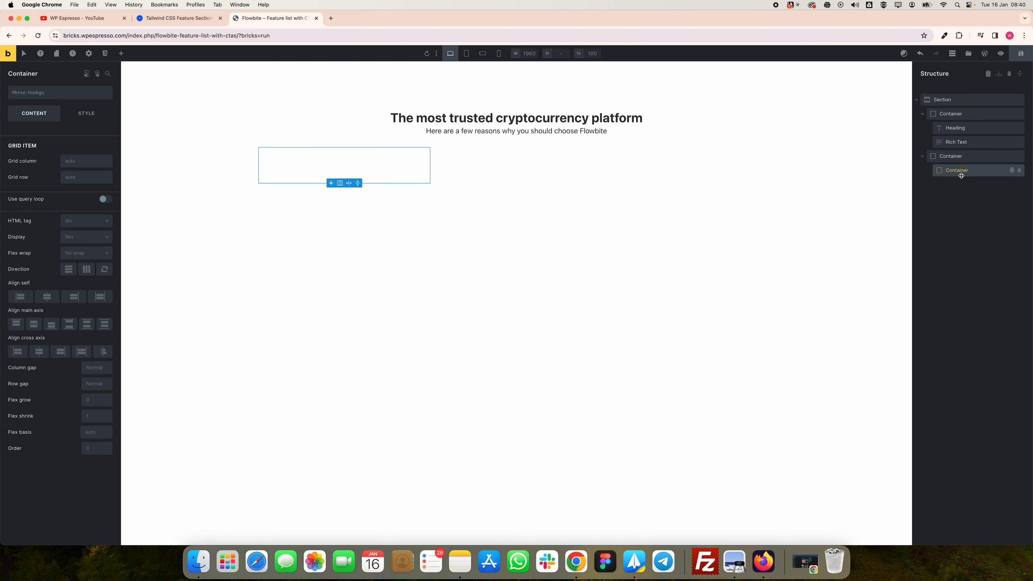
Step: Examine the icon, title and description of the Secure storage feature in the Flowbite example, and return to the builder
key("ctrl+shift+Tab")
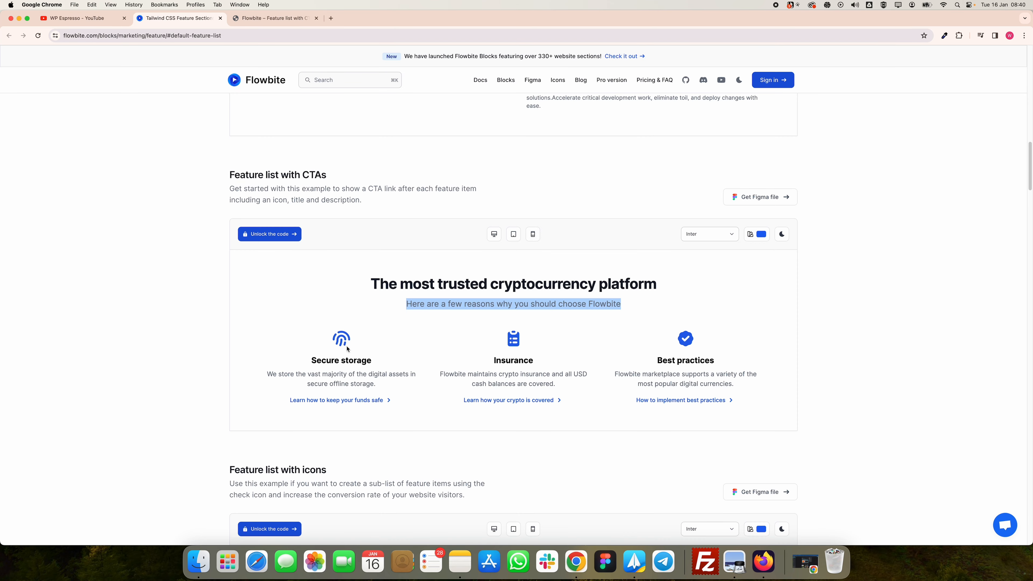
left_click(358, 360)
left_click_drag(300, 380, 371, 397)
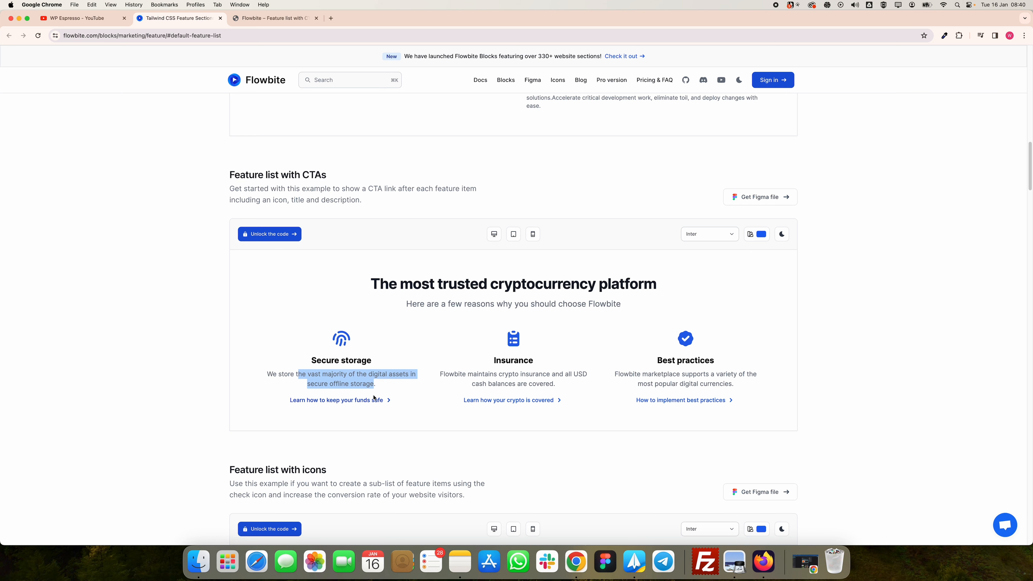
key("ctrl+Tab")
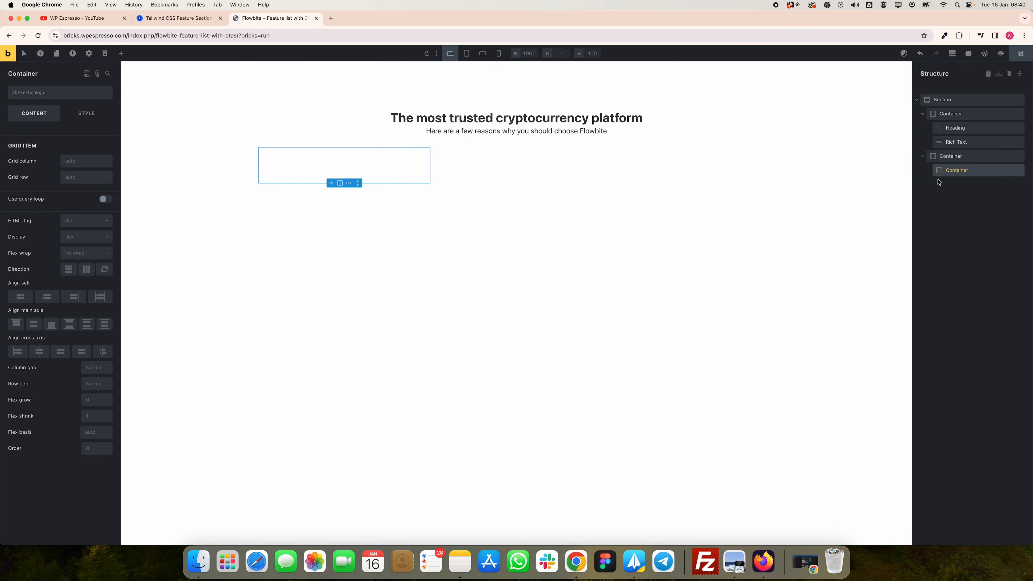
Step: Add an SVG element inside the nested container and open its settings
left_click(122, 54)
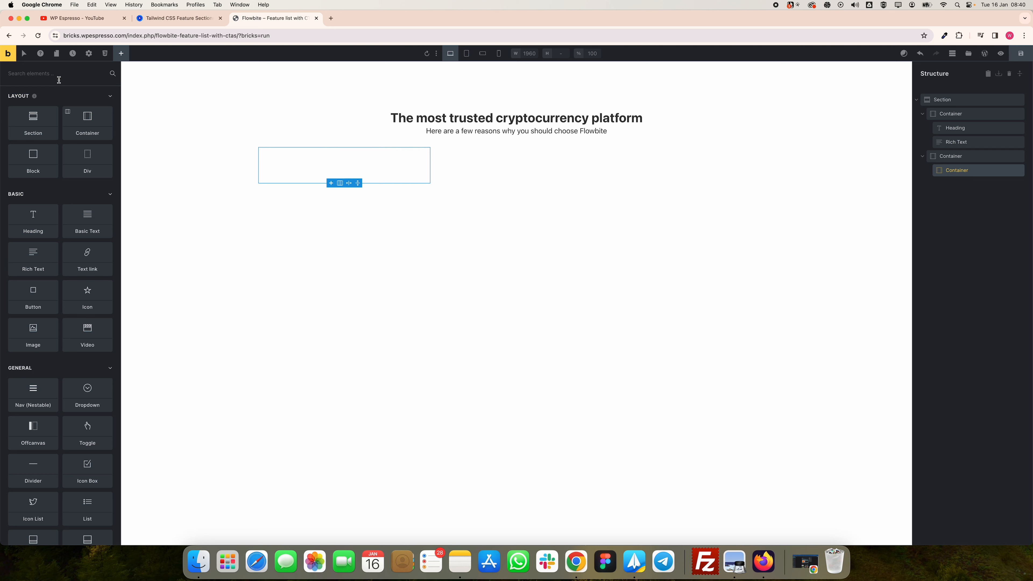
type("svg")
left_click(41, 105)
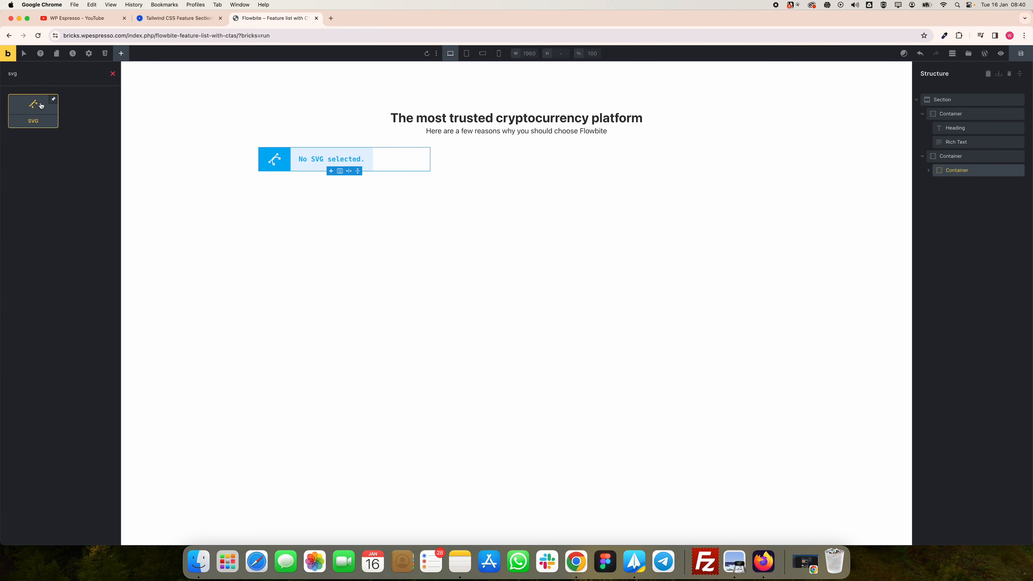
left_click(281, 161)
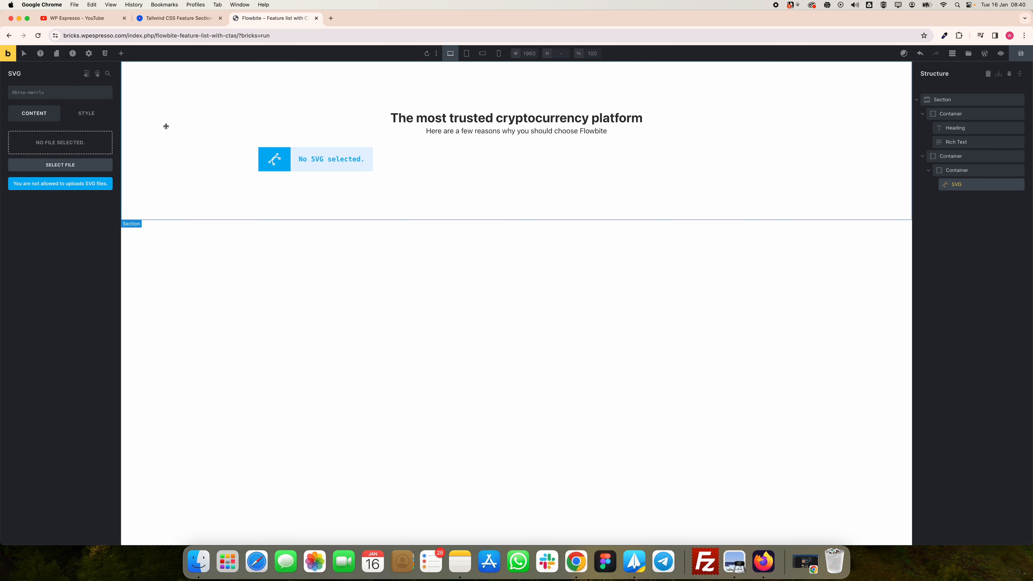
left_click(38, 93)
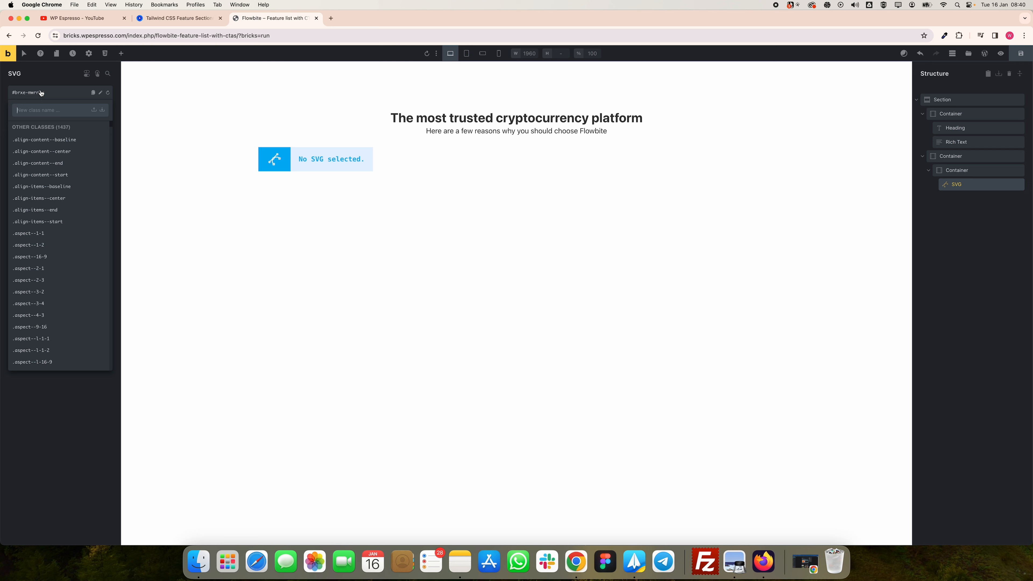
left_click(41, 93)
Step: Add an Icon element below the SVG element in the nested container
left_click(122, 53)
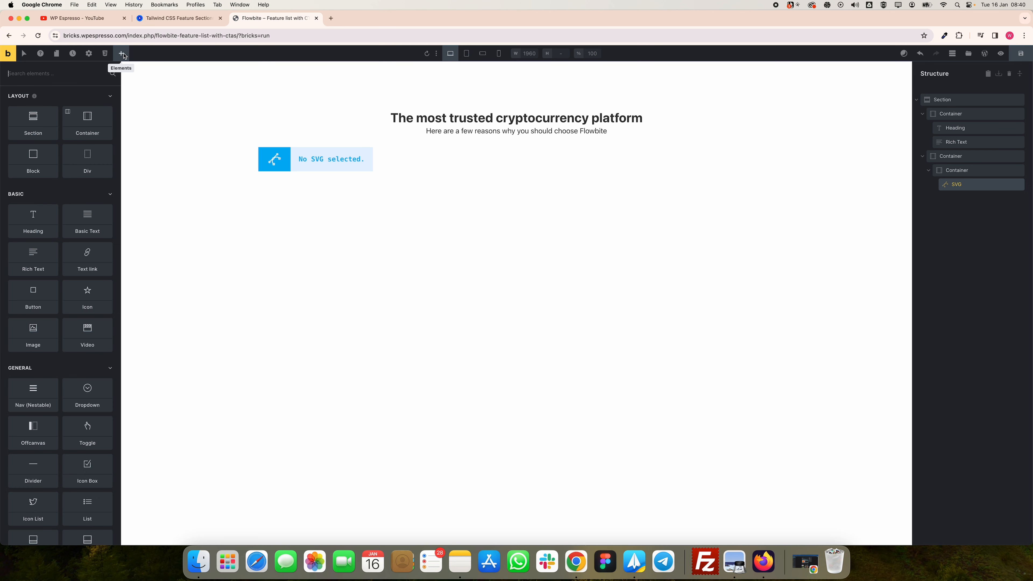
left_click(36, 76)
type("icon")
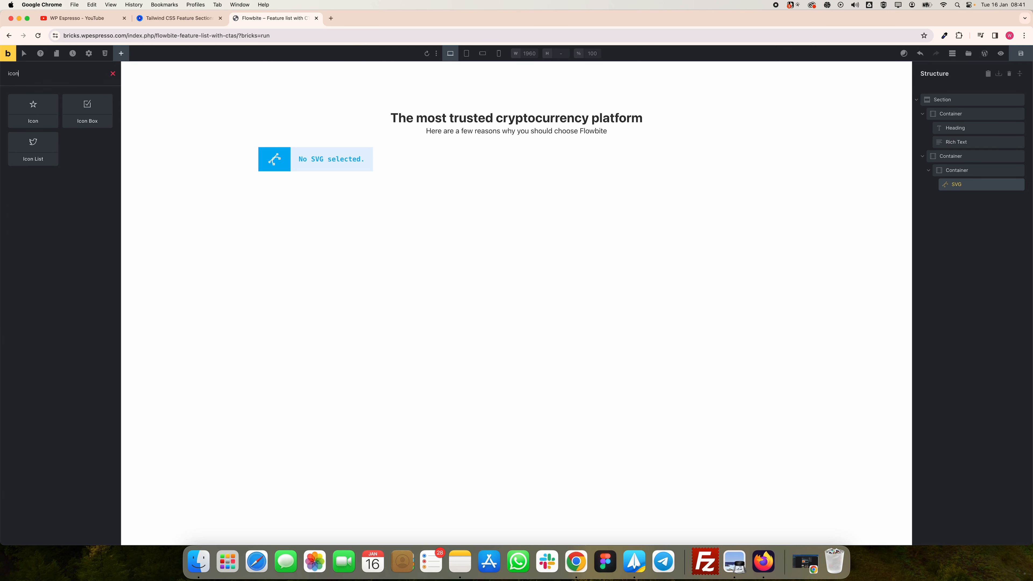
left_click_drag(35, 110, 275, 187)
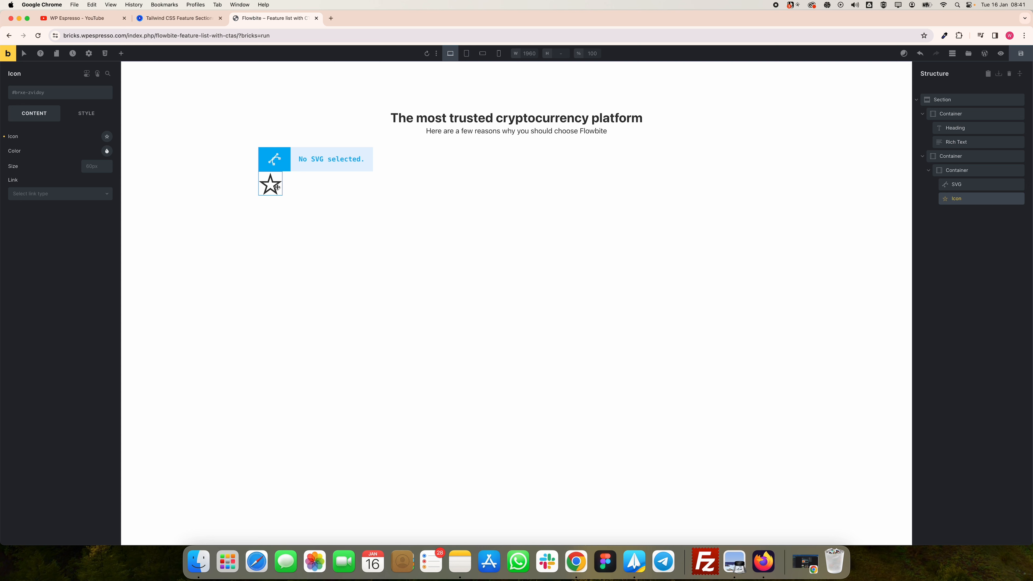
Step: Check which icon libraries are available for the Icon element
left_click(107, 137)
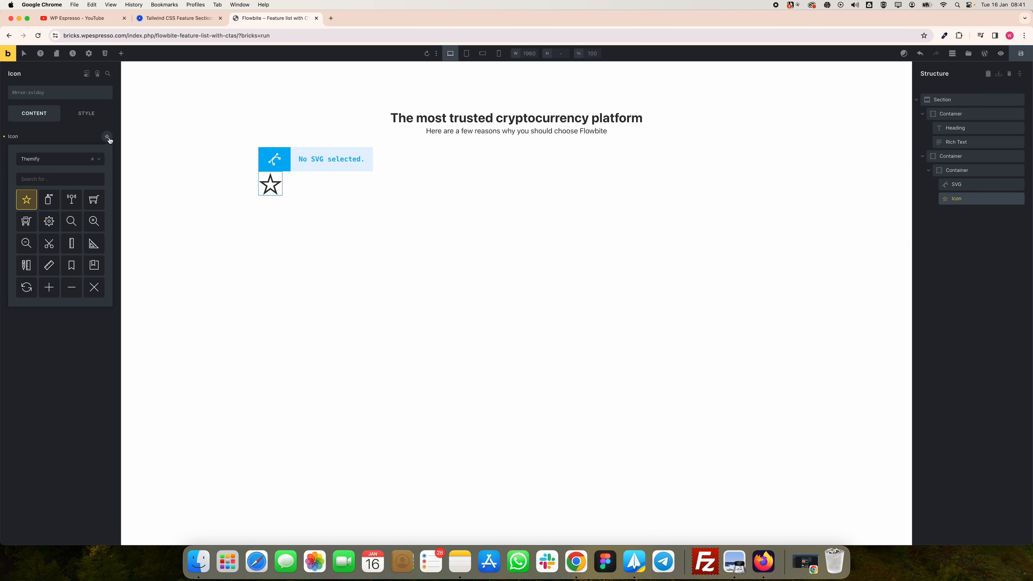
left_click(57, 161)
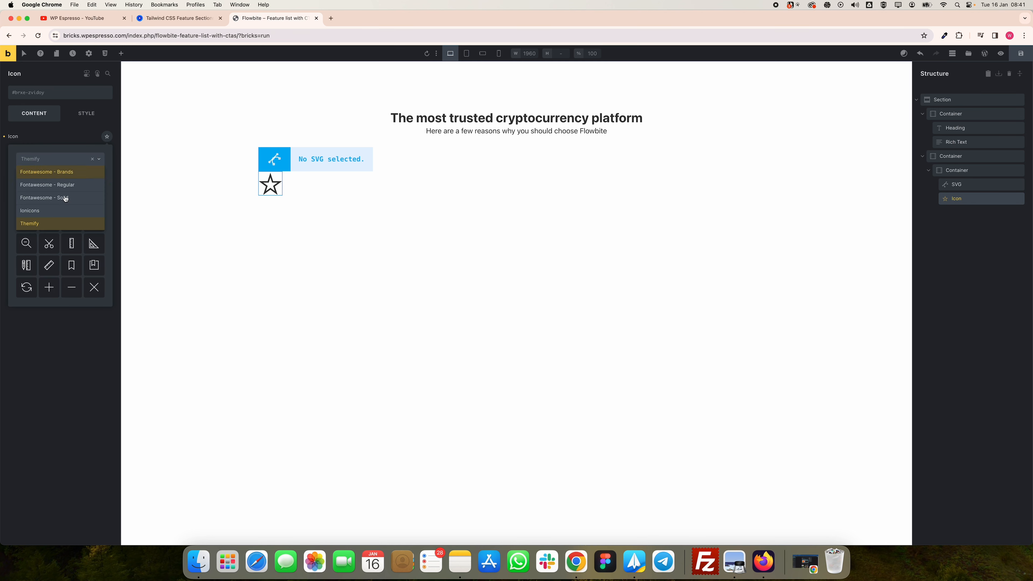
left_click(63, 155)
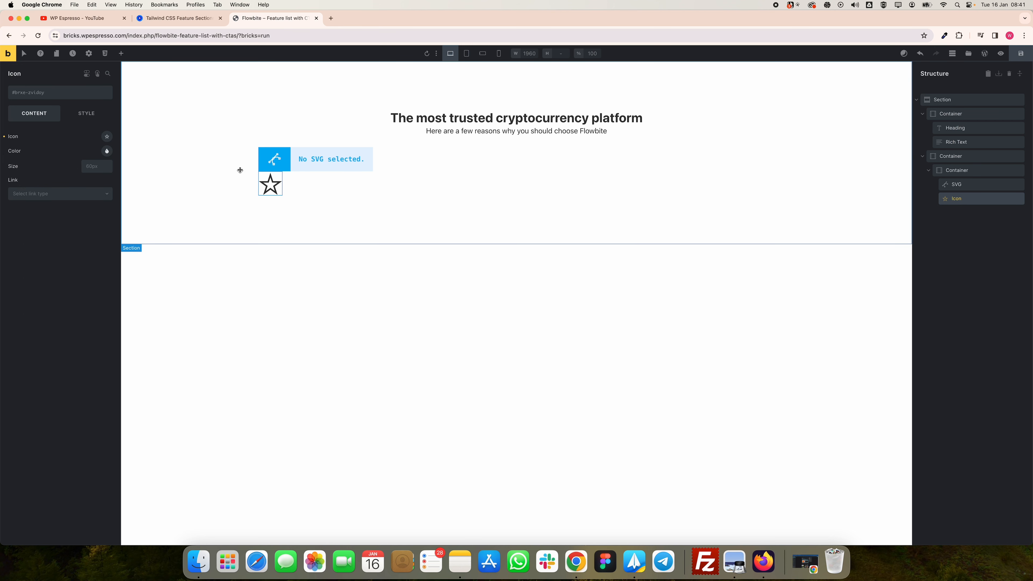
Step: Delete the empty SVG element above the star icon
left_click(300, 160)
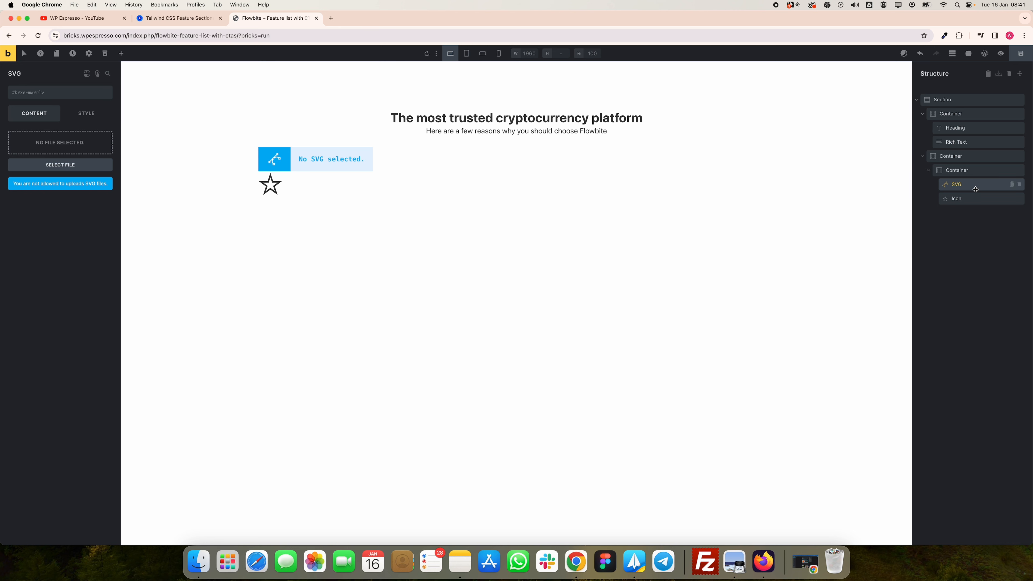
left_click(1019, 185)
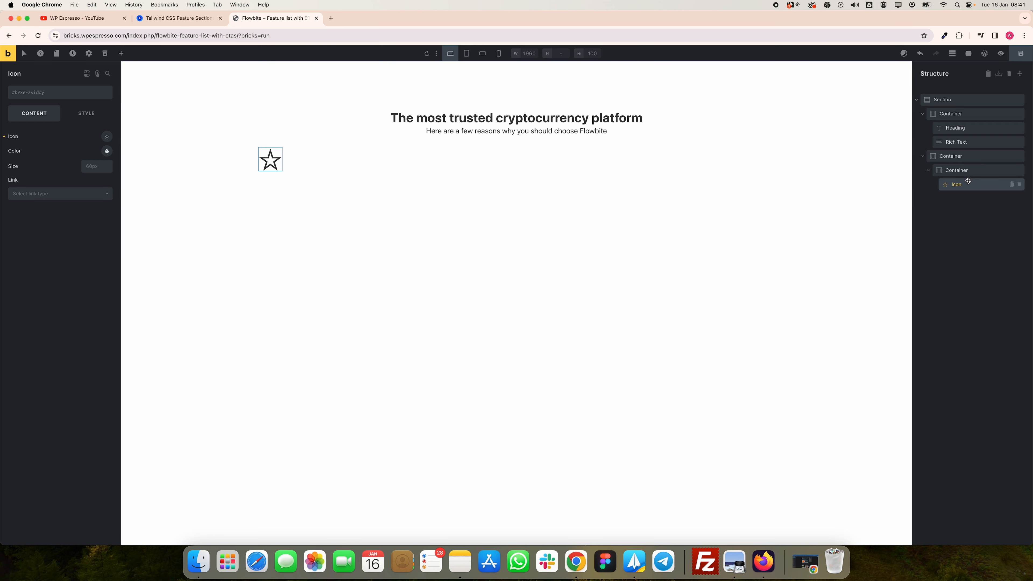
Step: Following the Flowbite feature item, add a Heading, a Rich Text and a Text link below the icon in the nested container
left_click(958, 171)
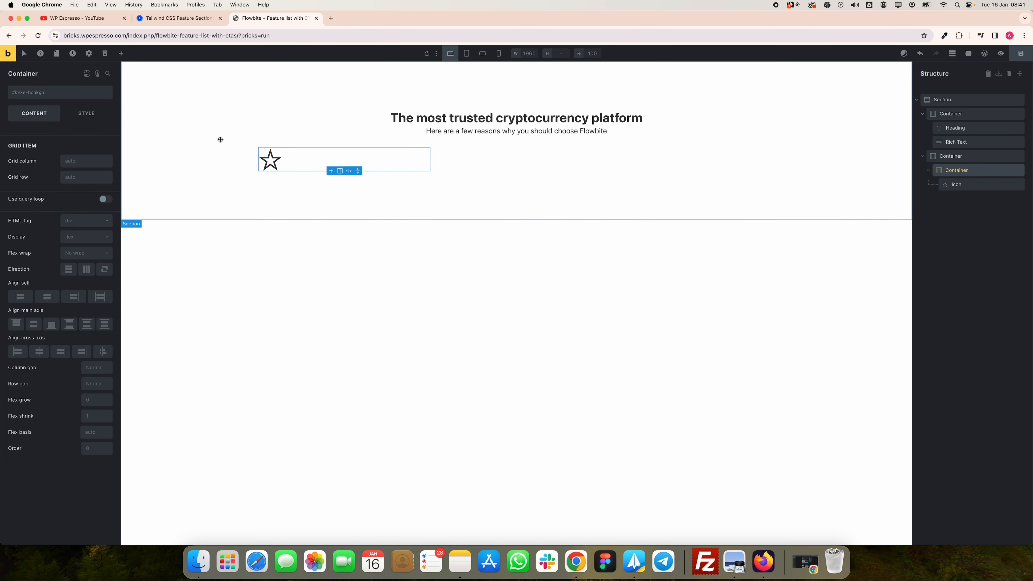
left_click(120, 53)
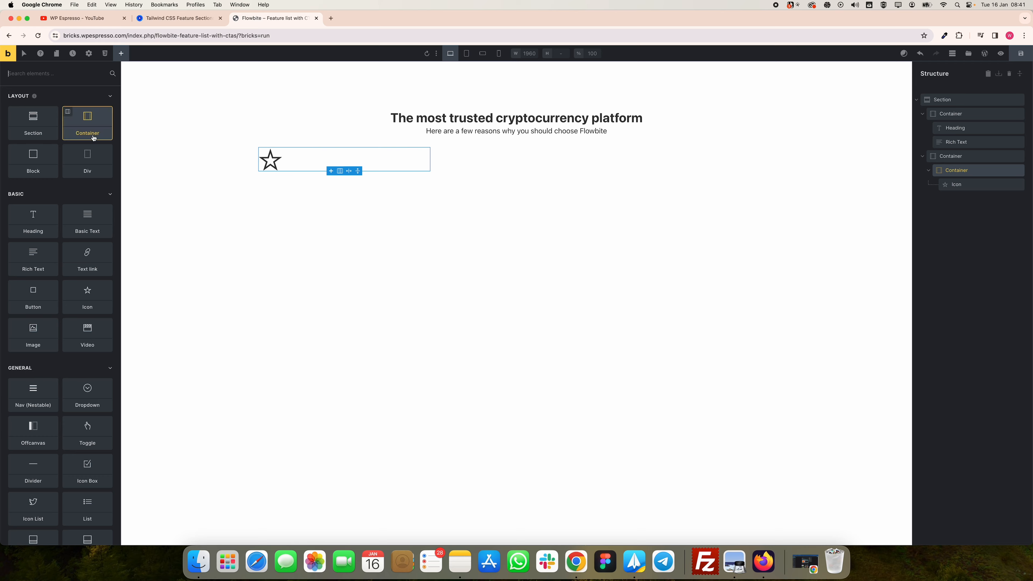
left_click(203, 19)
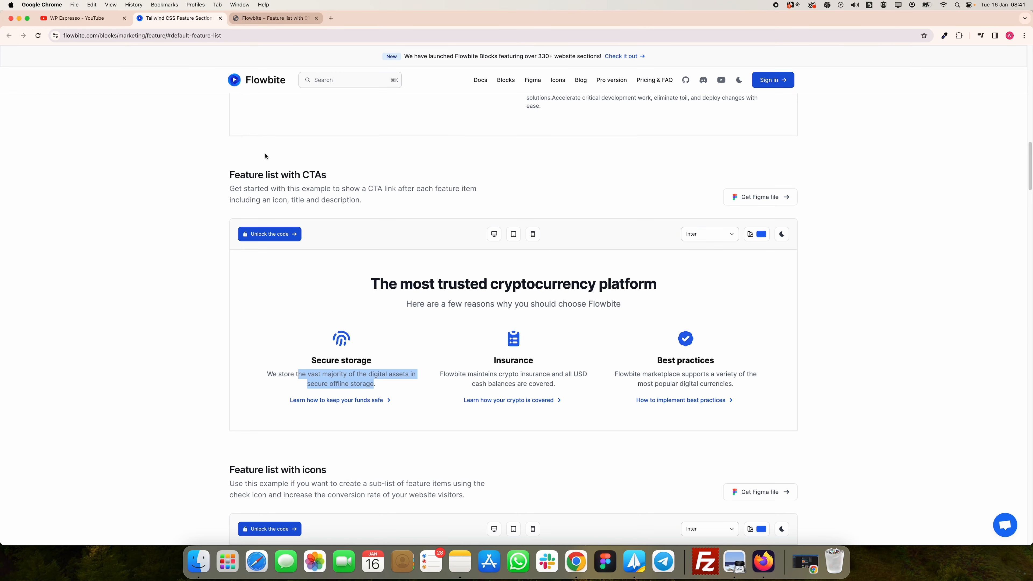
left_click_drag(340, 374, 366, 383)
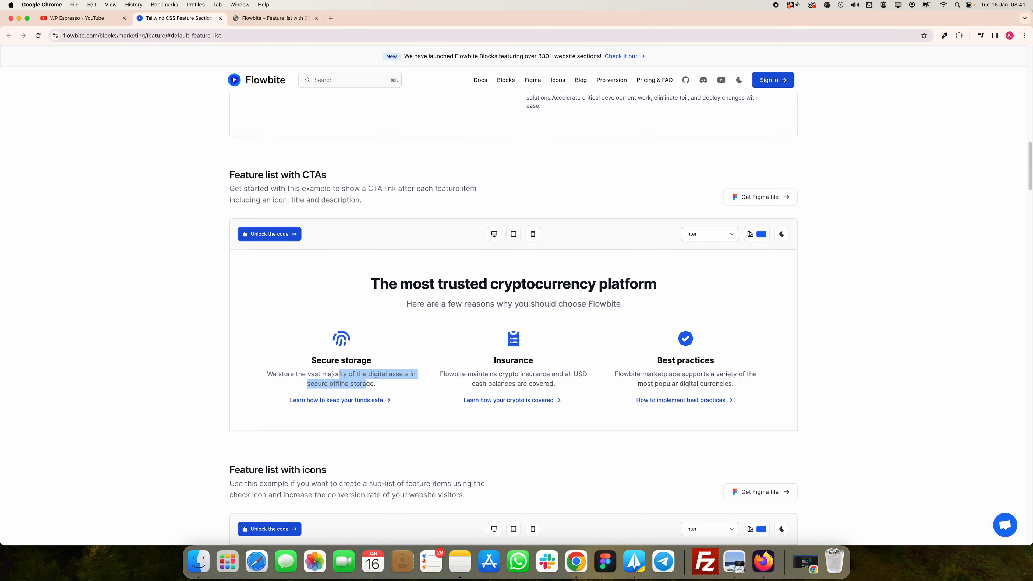
left_click(275, 18)
left_click(34, 218)
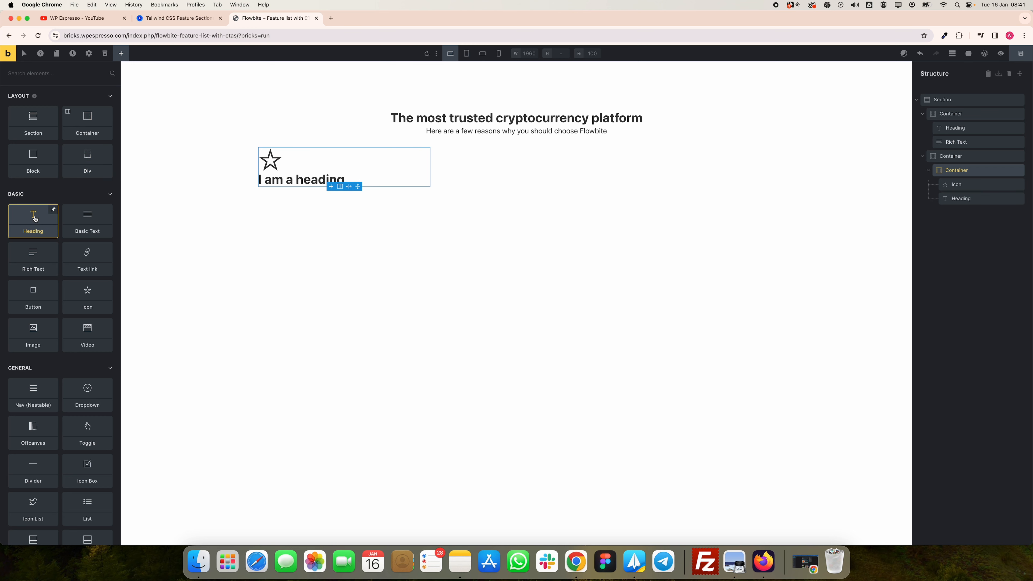
left_click(34, 254)
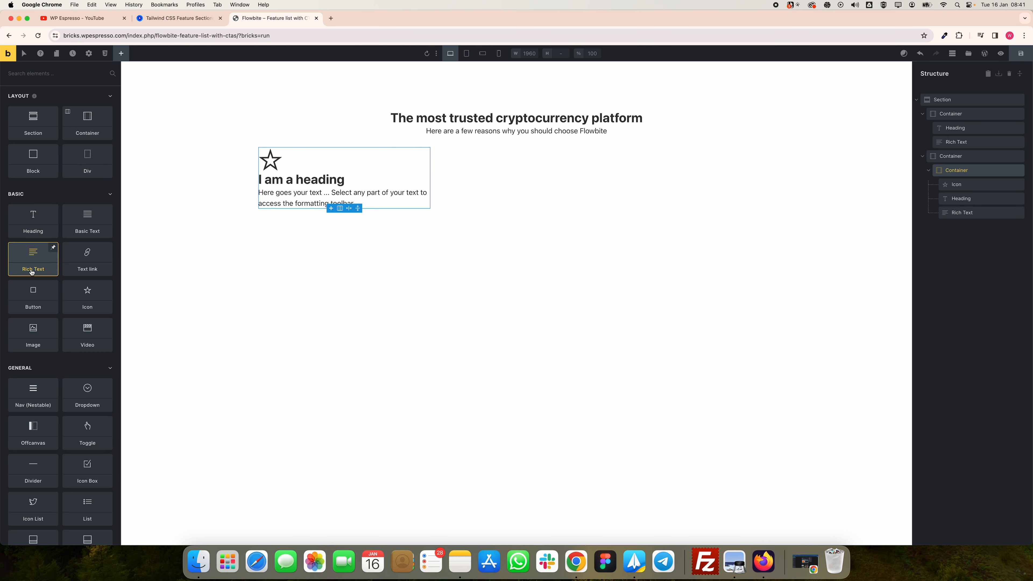
left_click(96, 250)
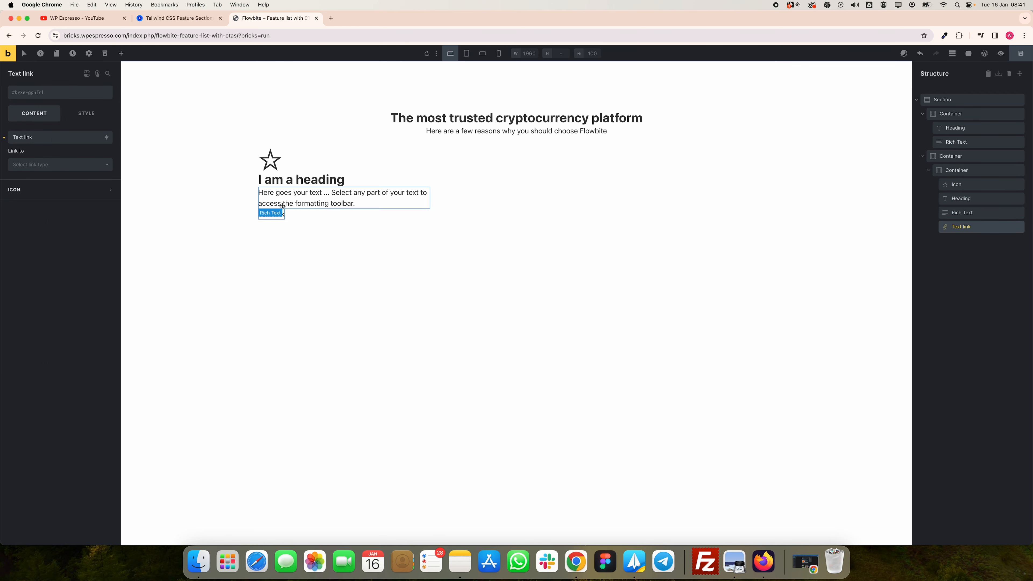
Step: Apply BEM classes to the nested container and its child elements using the base name card_single_one, with labels synced
key("super+alt+Left")
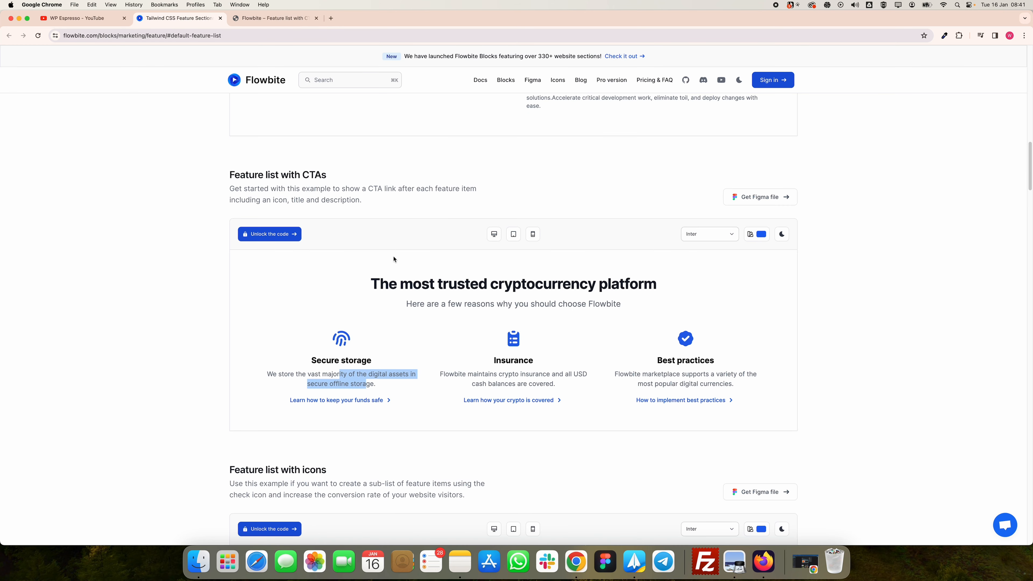
key("super+alt+Right")
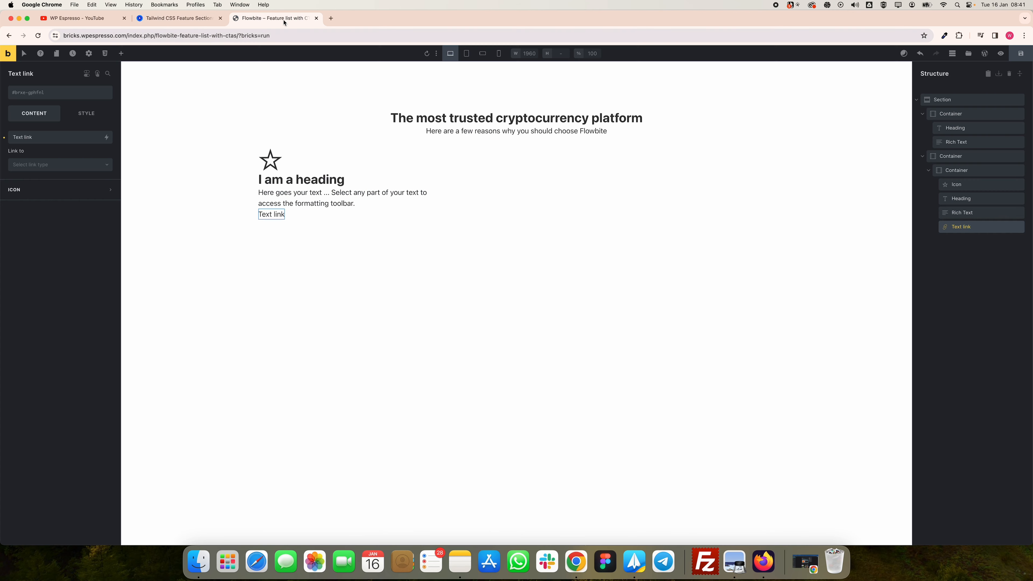
left_click(400, 164)
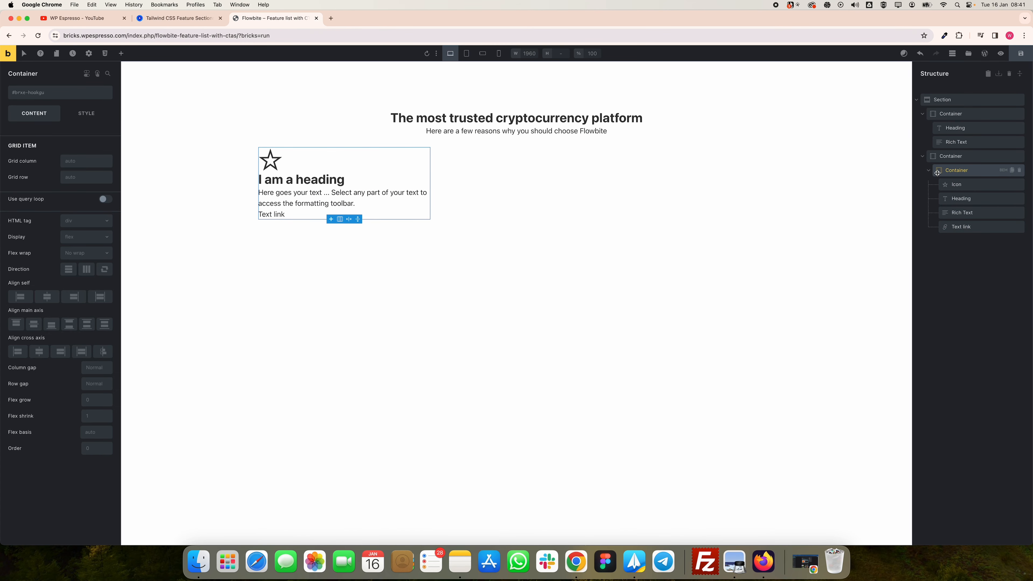
left_click_drag(938, 173, 378, 188)
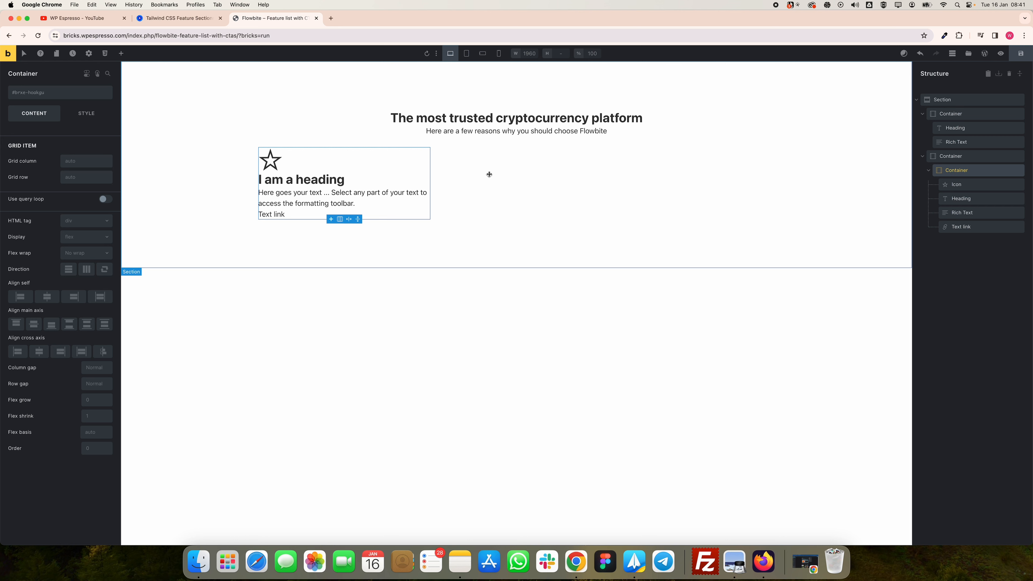
mouse_move(986, 172)
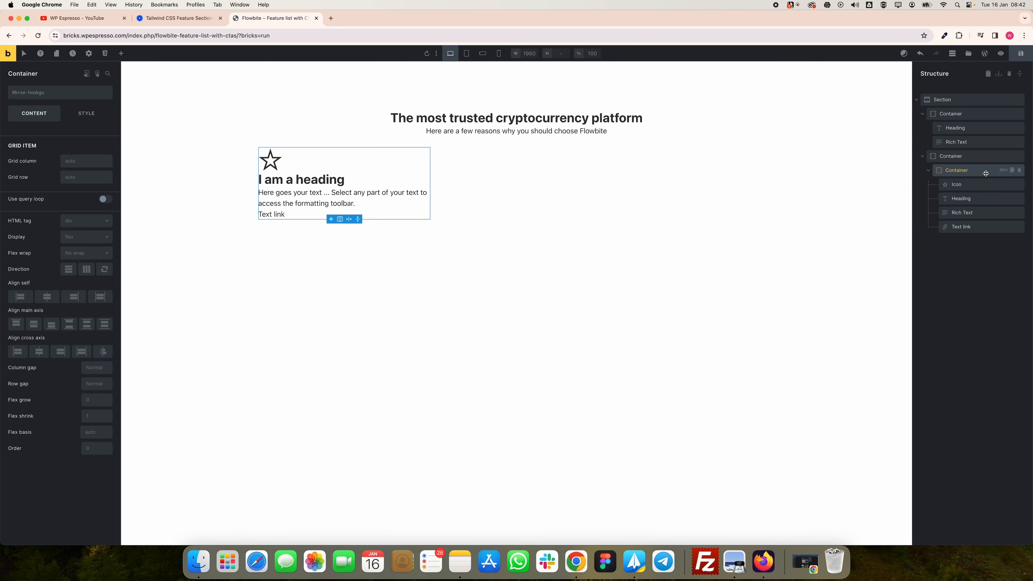
left_click(1003, 171)
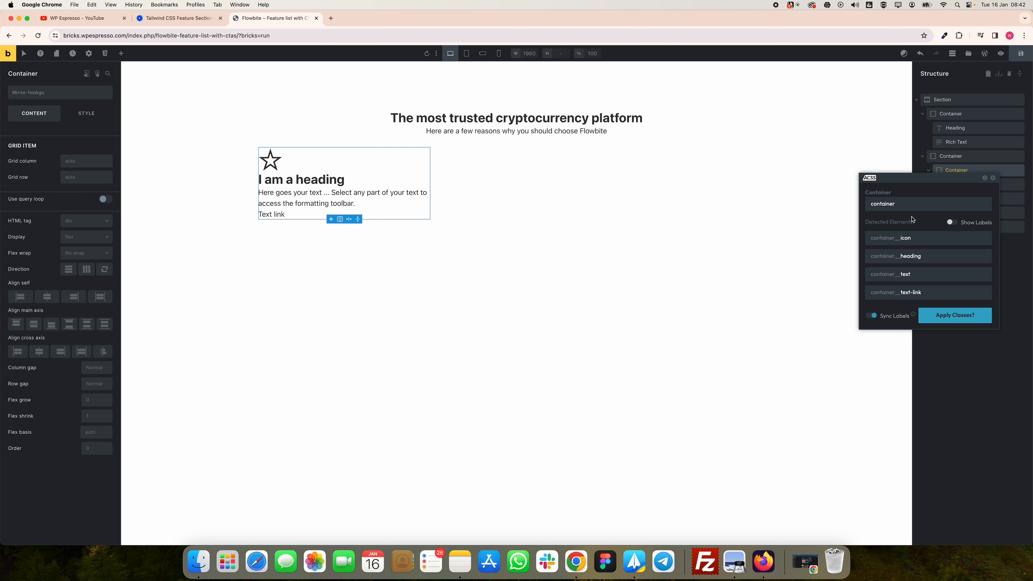
left_click(905, 205)
double_click(872, 203)
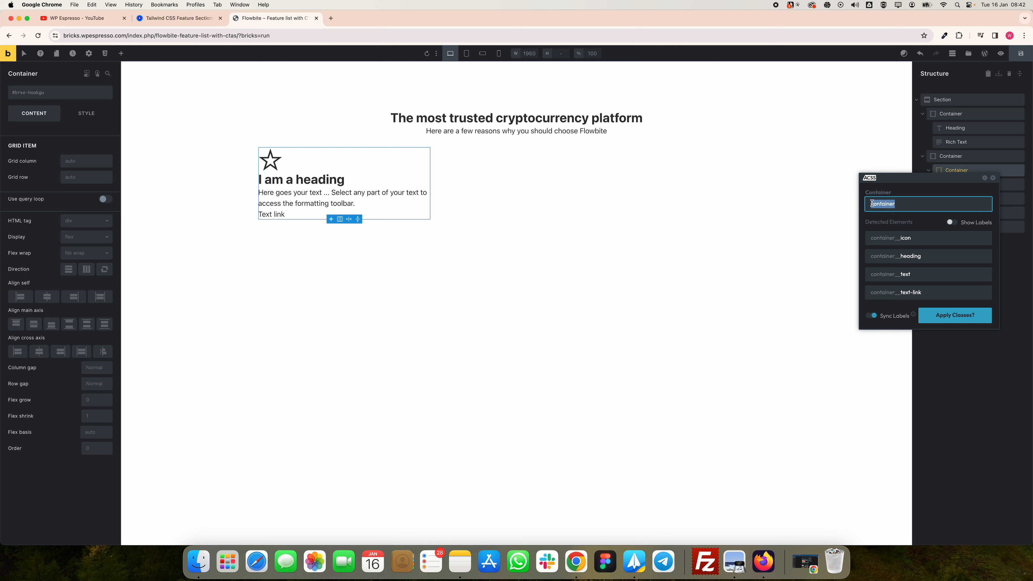
type("c")
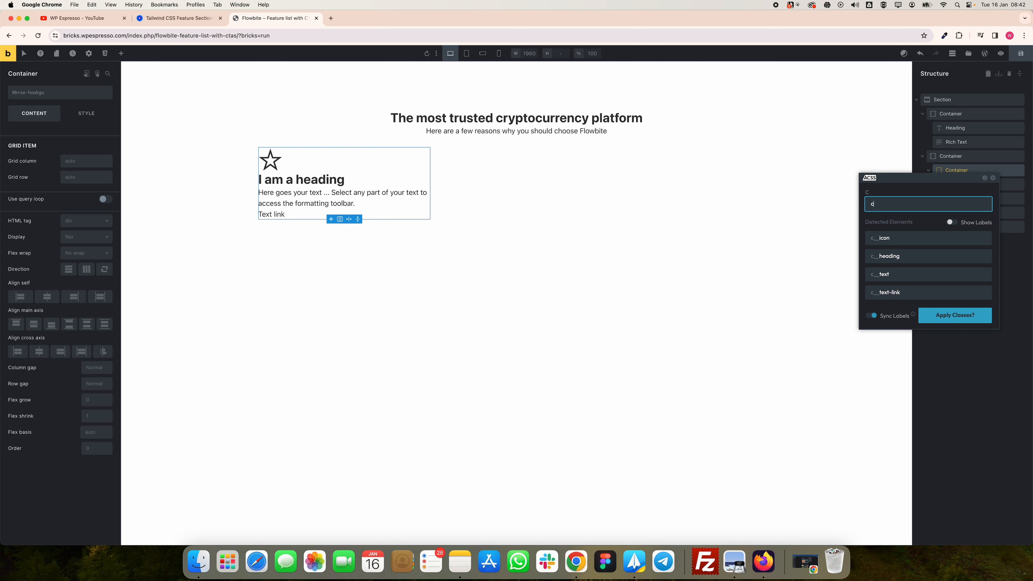
type("ard_")
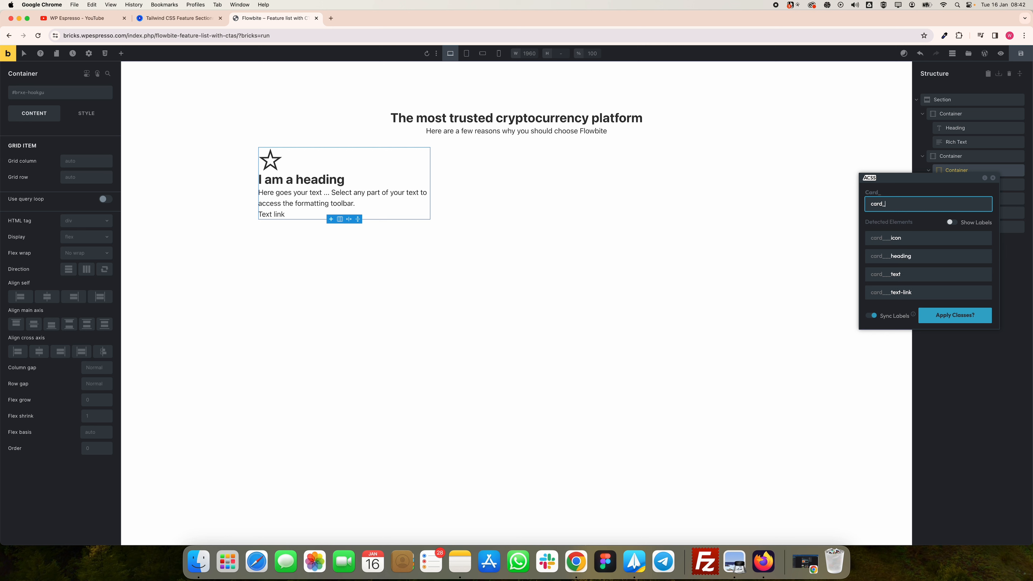
type("single")
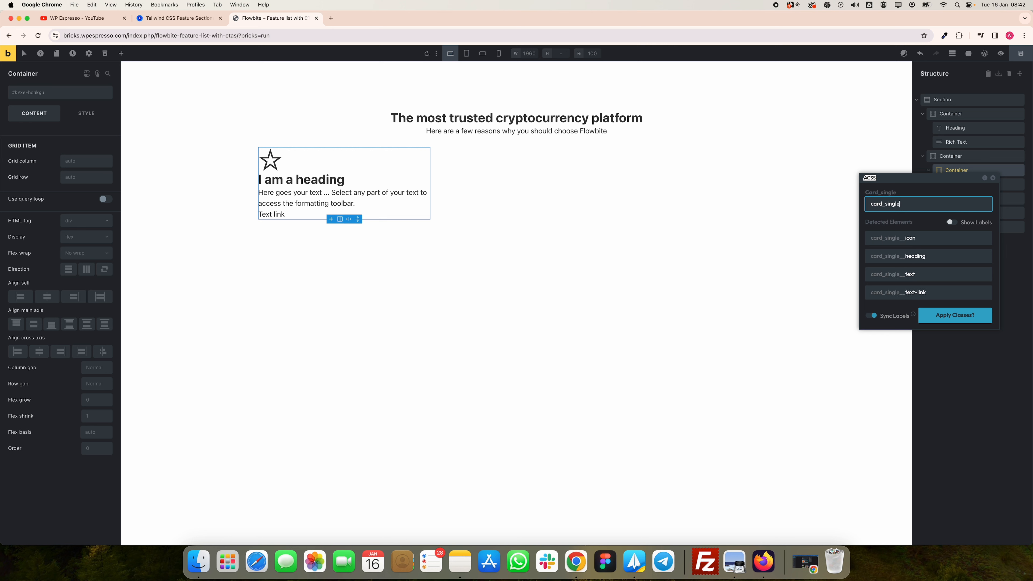
type("_one")
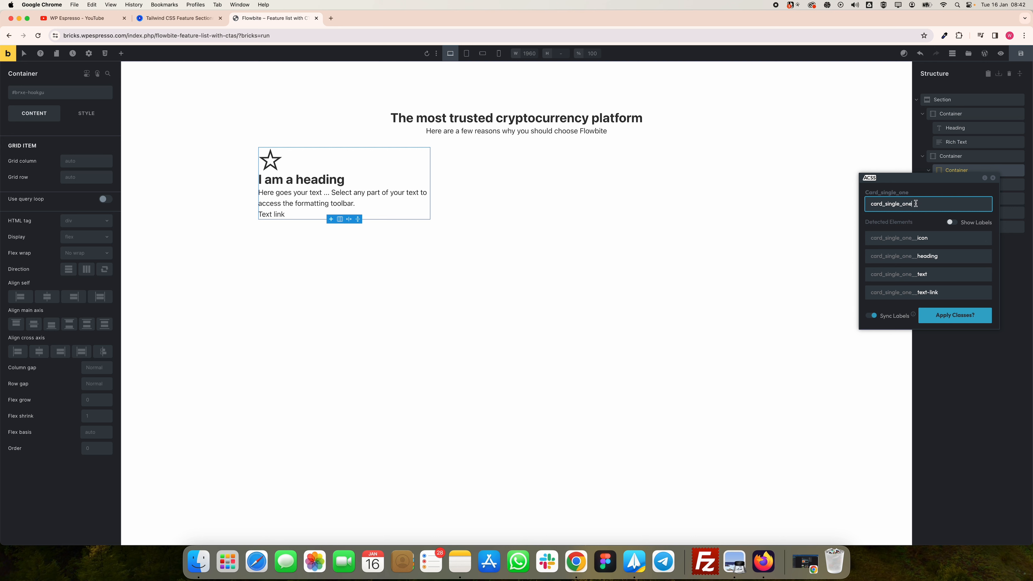
left_click(951, 315)
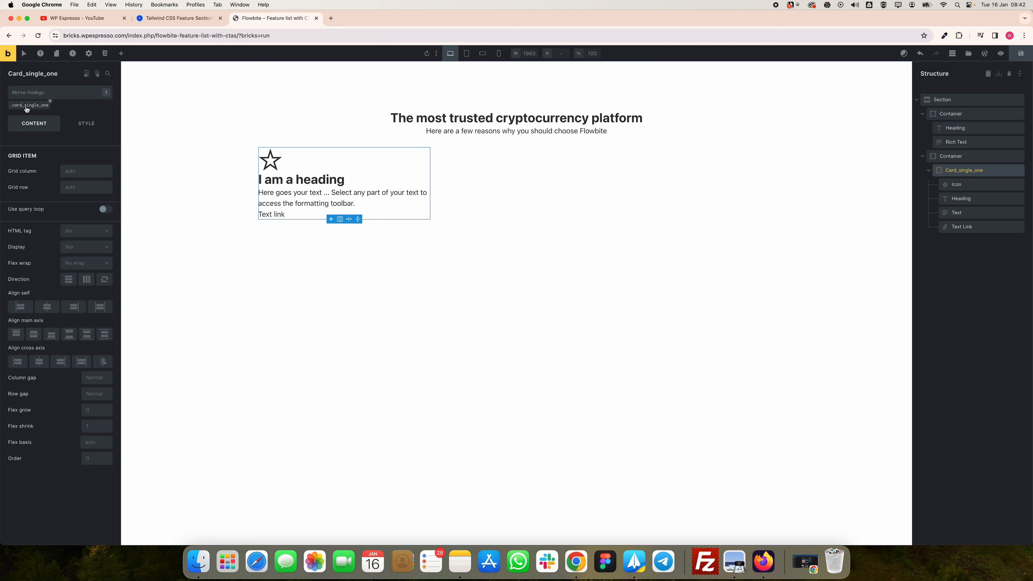
Step: Check the classes assigned to the card's icon, heading and text elements
left_click(958, 186)
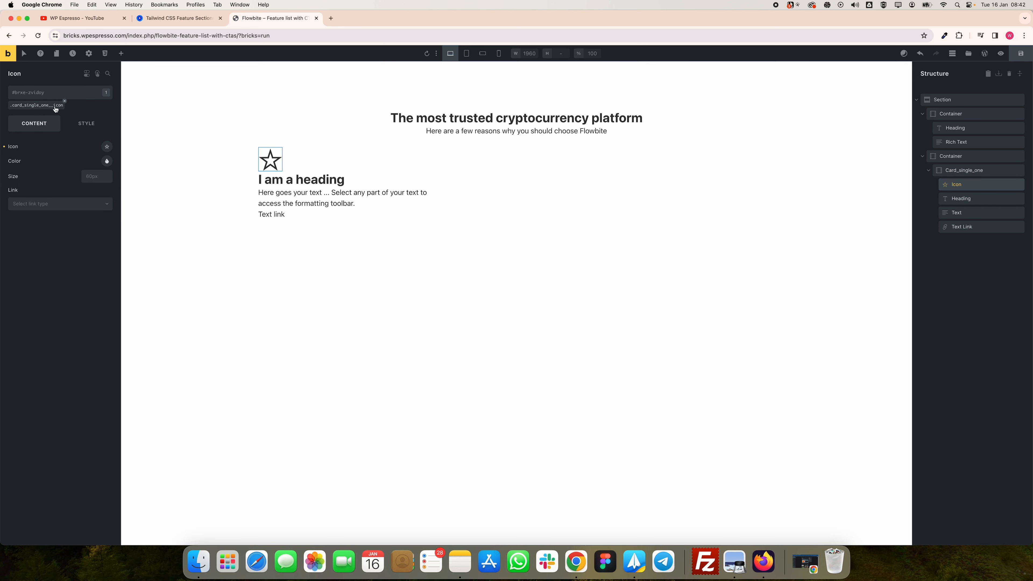
left_click(984, 198)
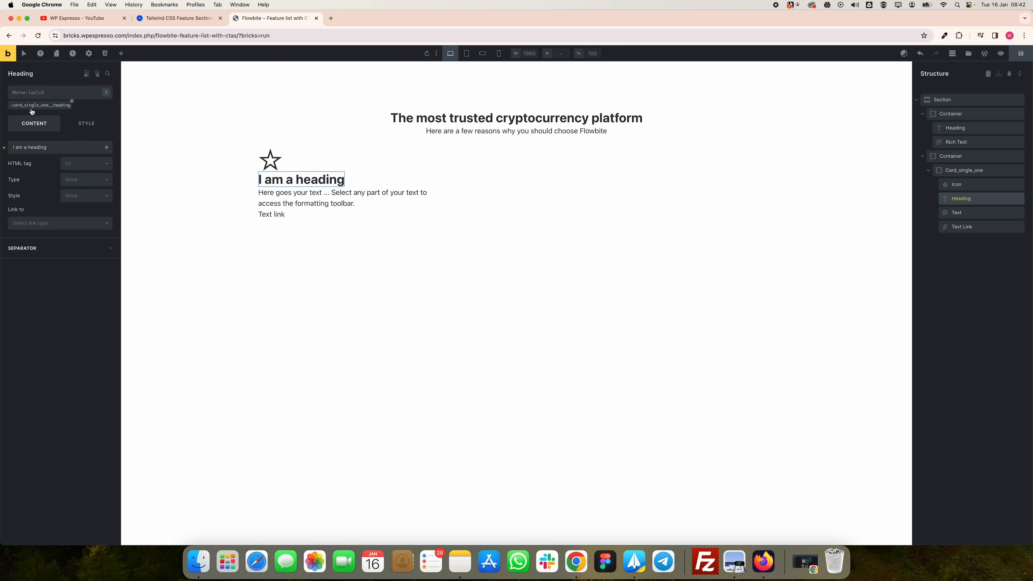
left_click(964, 213)
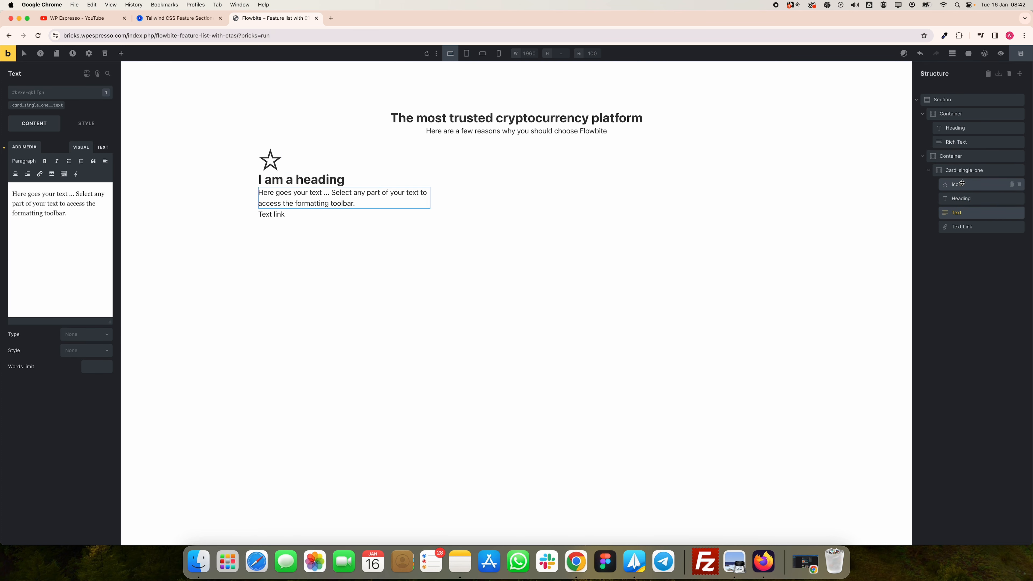
Step: Duplicate the Card_single_one container twice to fill the three-column grid, and collapse the first card in the structure
left_click(961, 171)
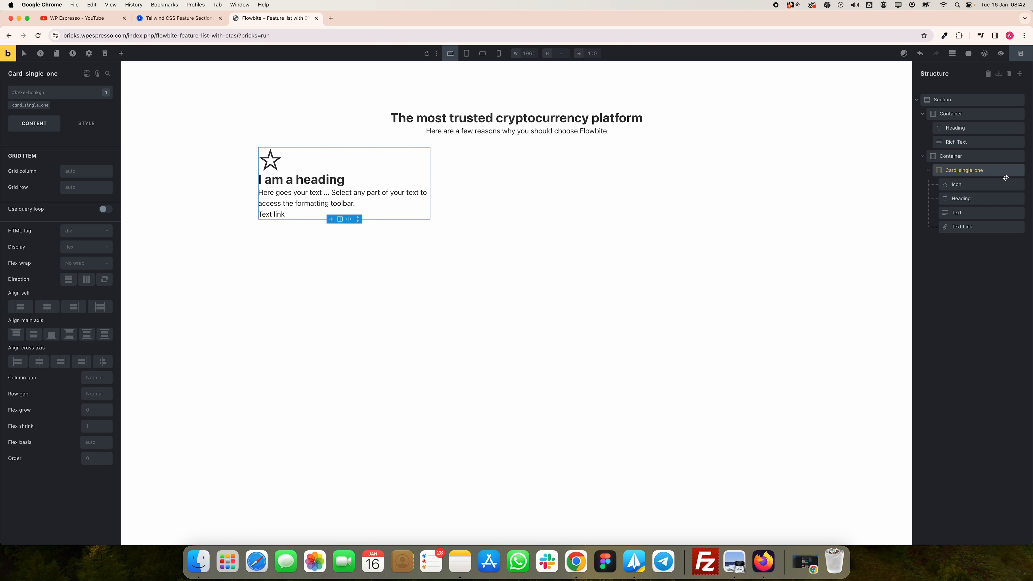
left_click(1012, 170)
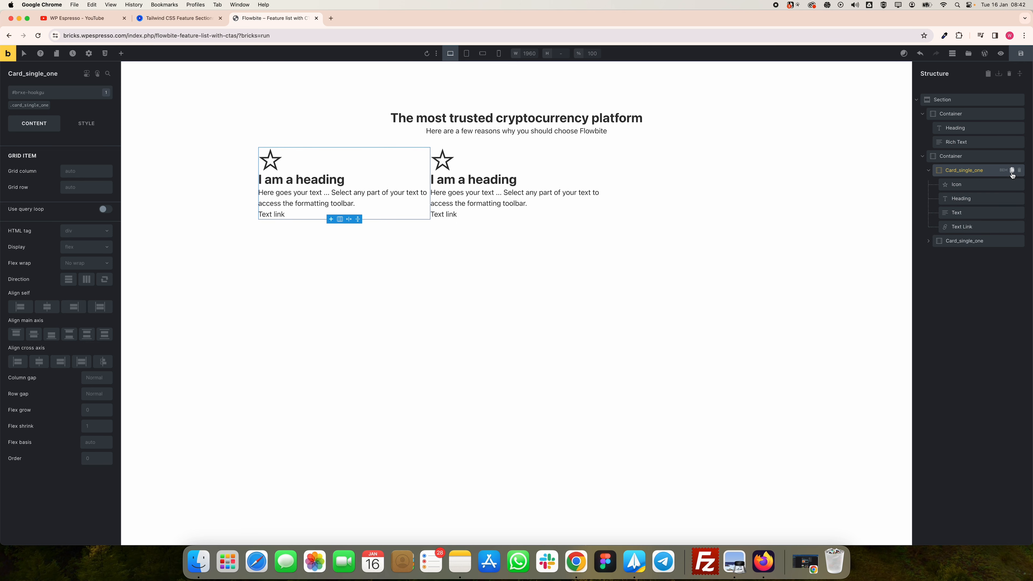
left_click(1012, 170)
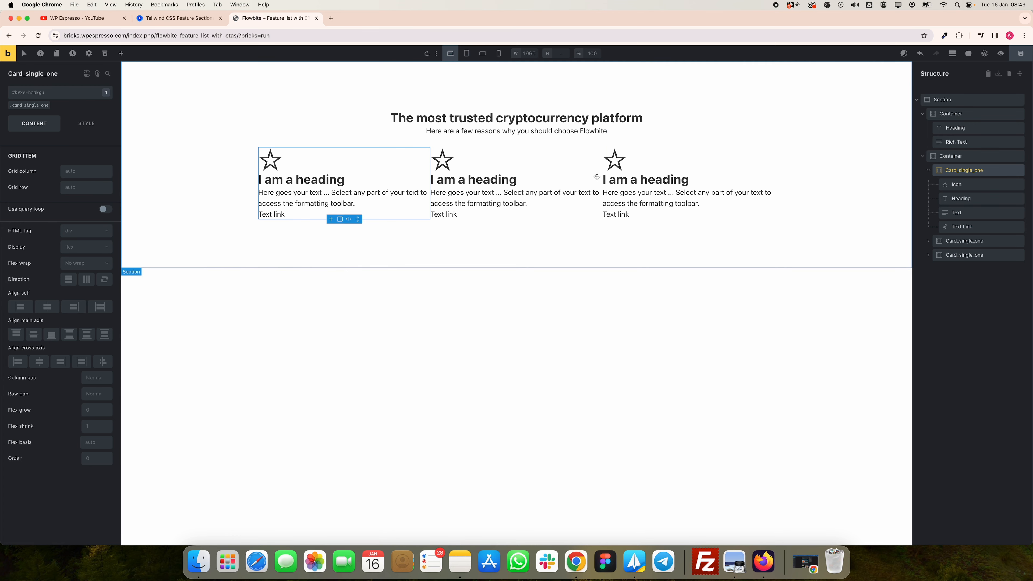
left_click(928, 169)
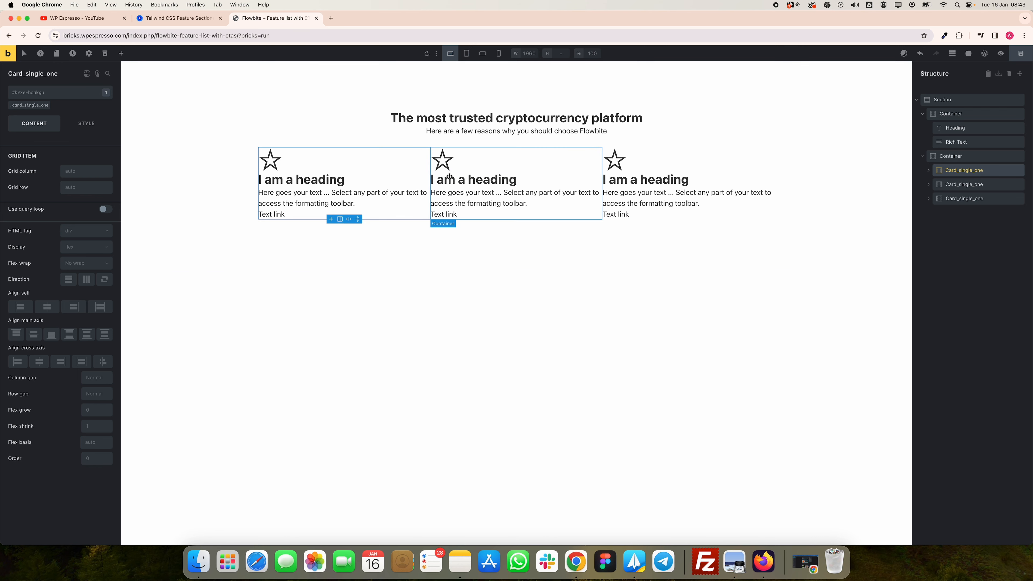
Step: Set the gap of the grid container holding the cards to the L space variable, var(--space-l)
left_click(953, 156)
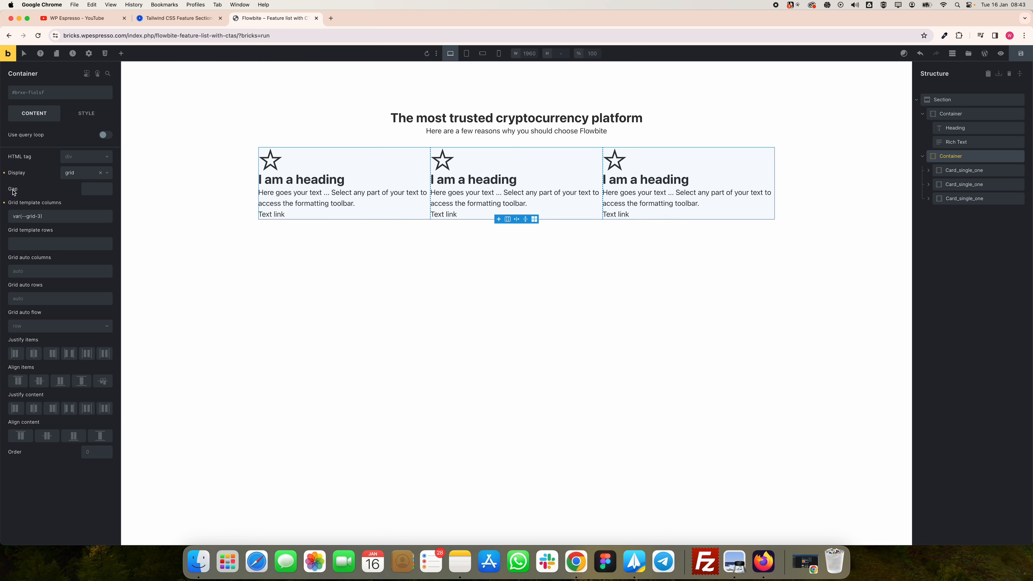
right_click(88, 190)
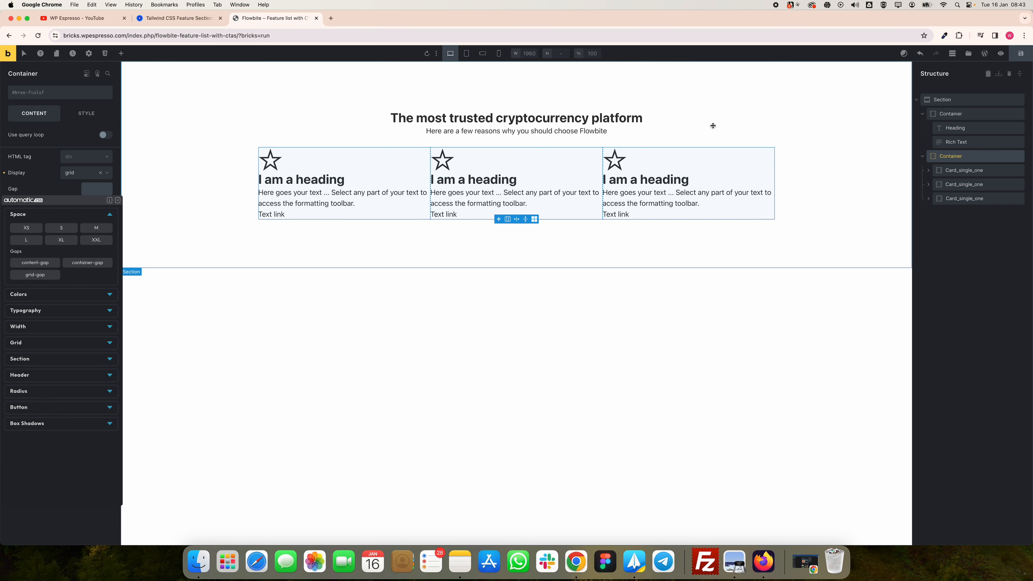
left_click(33, 242)
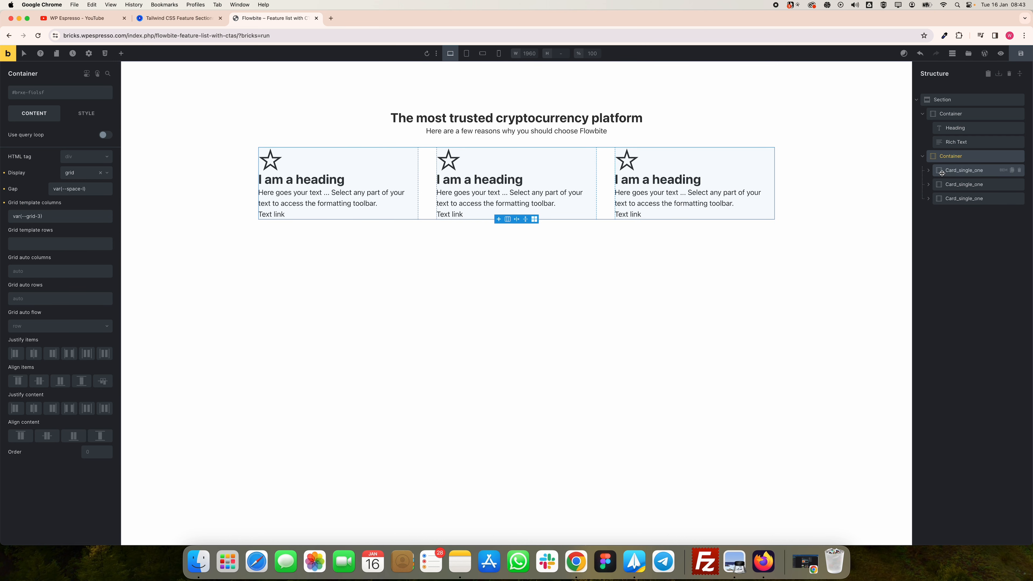
Step: Center the contents of the cards along the cross axis through the card_single_one class
left_click(958, 173)
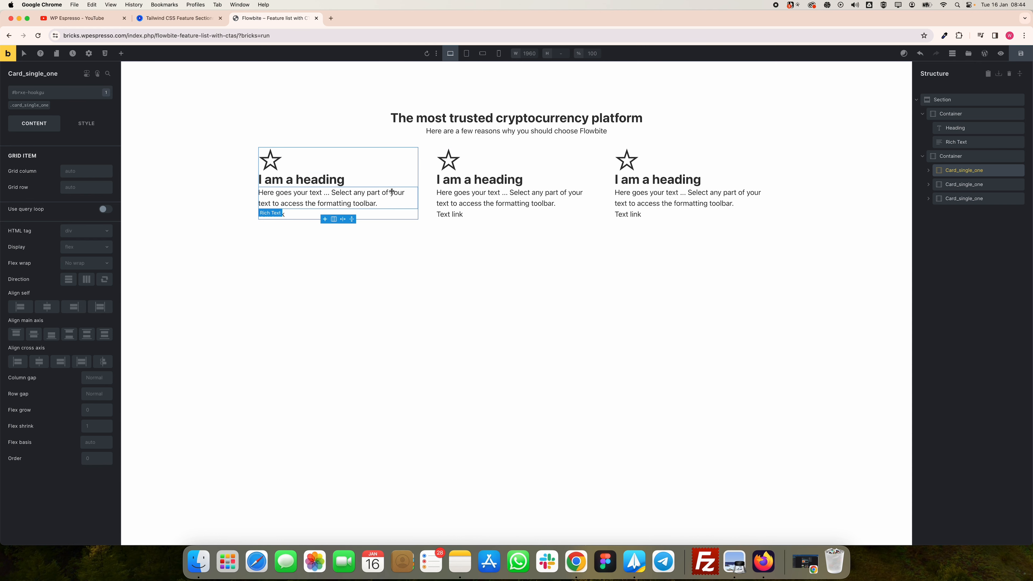
left_click(31, 106)
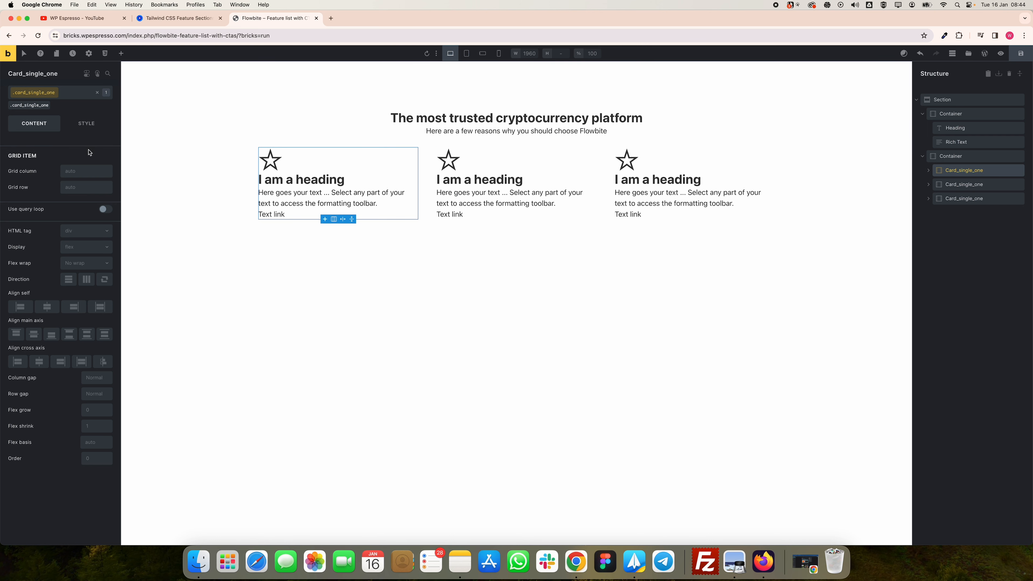
left_click(43, 363)
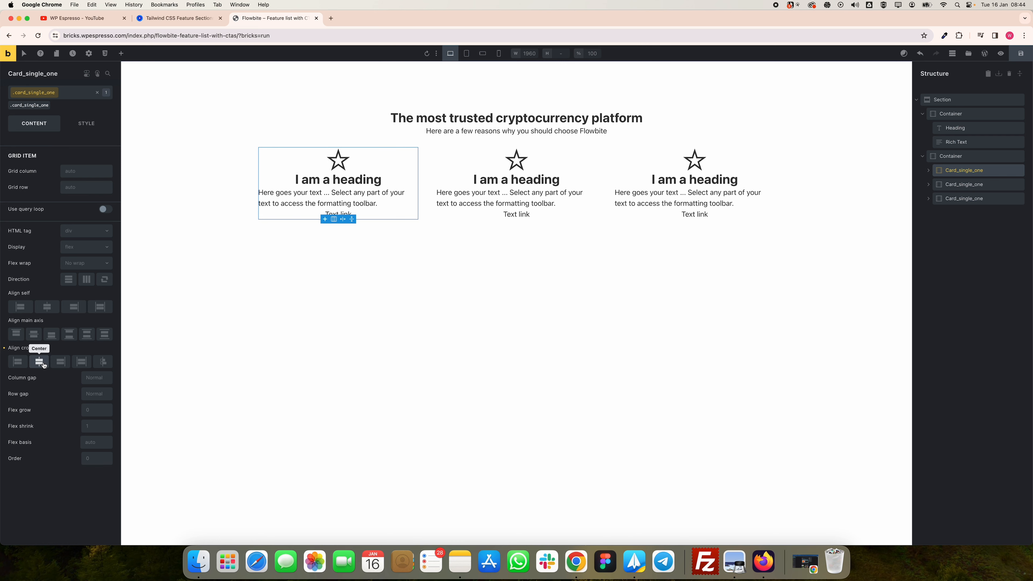
Step: Center-align the description text of the cards through the card_single_one__text class
left_click(358, 199)
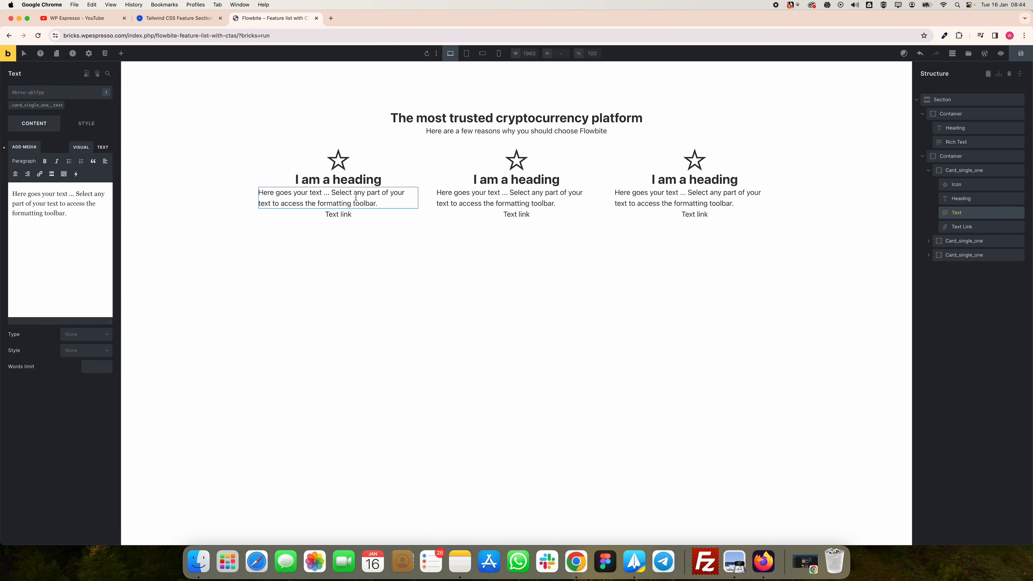
left_click(161, 124)
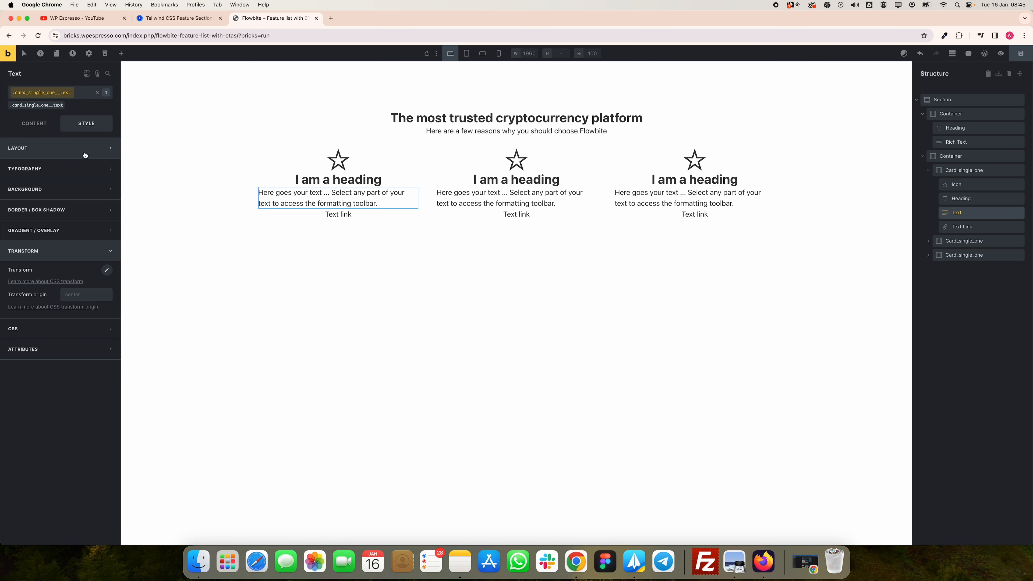
left_click(80, 166)
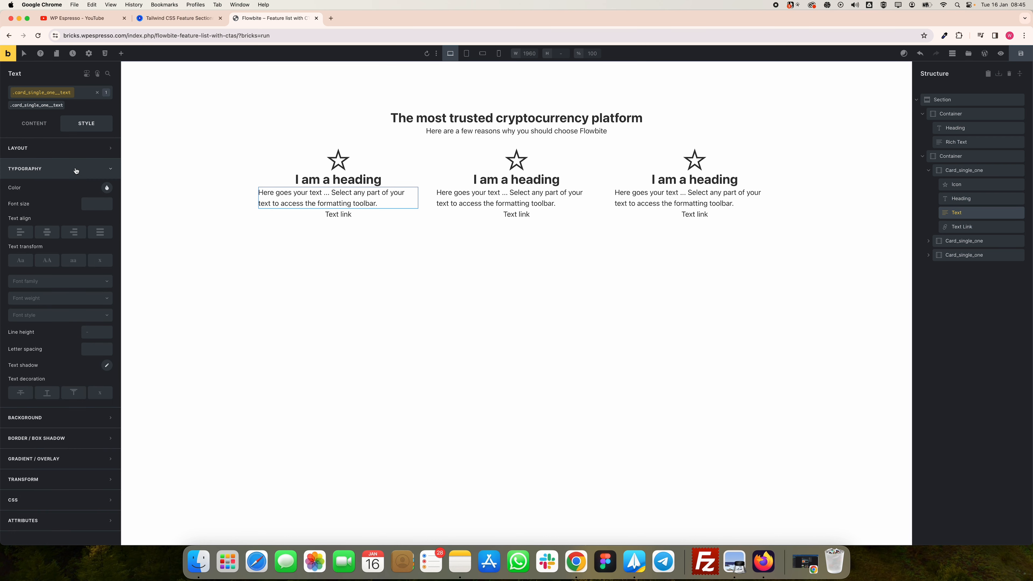
left_click(48, 235)
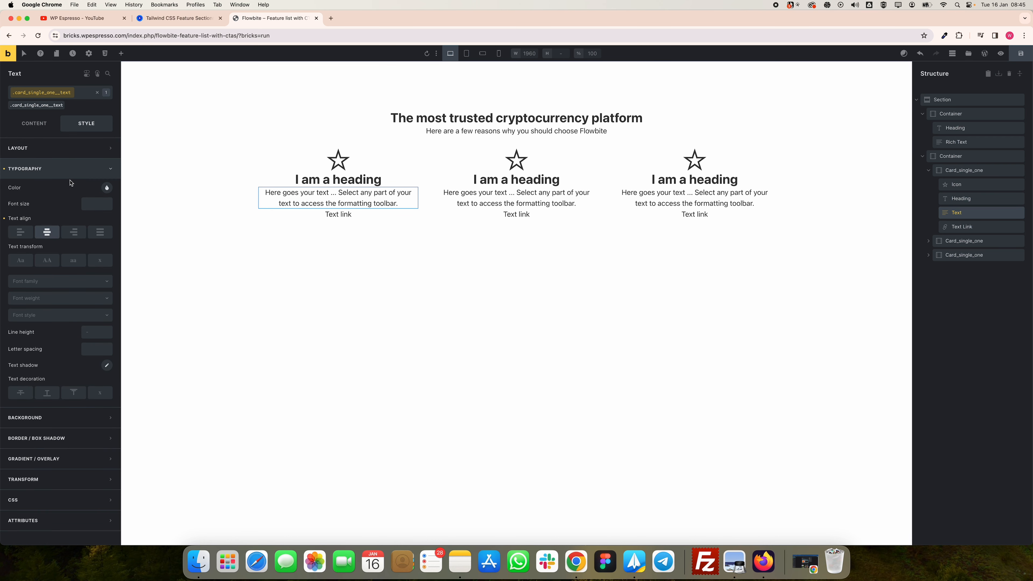
left_click(34, 174)
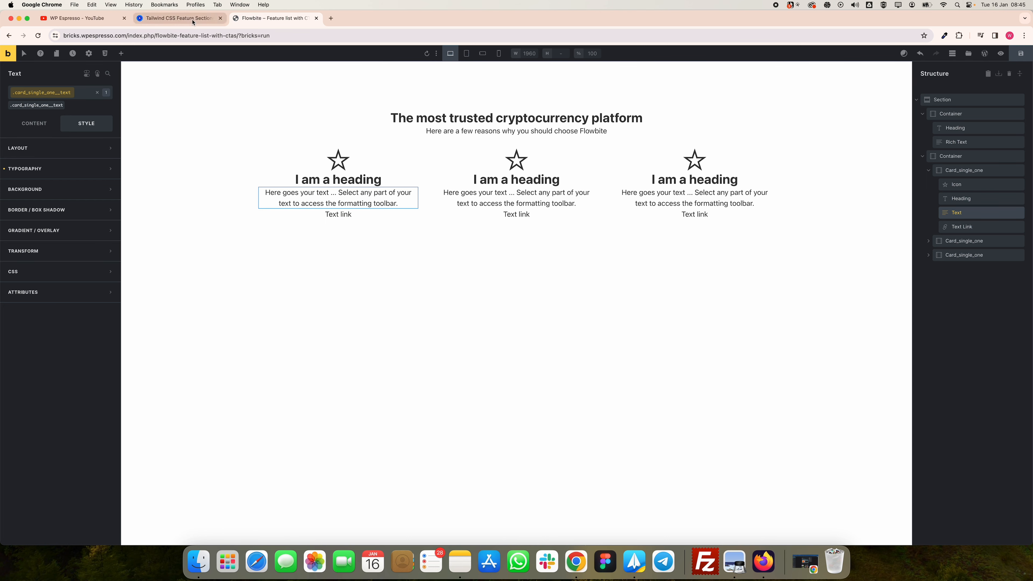
Step: Copy the title "Secure storage" from the Flowbite feature list and use it as the first card's heading text
left_click(177, 18)
left_click_drag(387, 397, 264, 373)
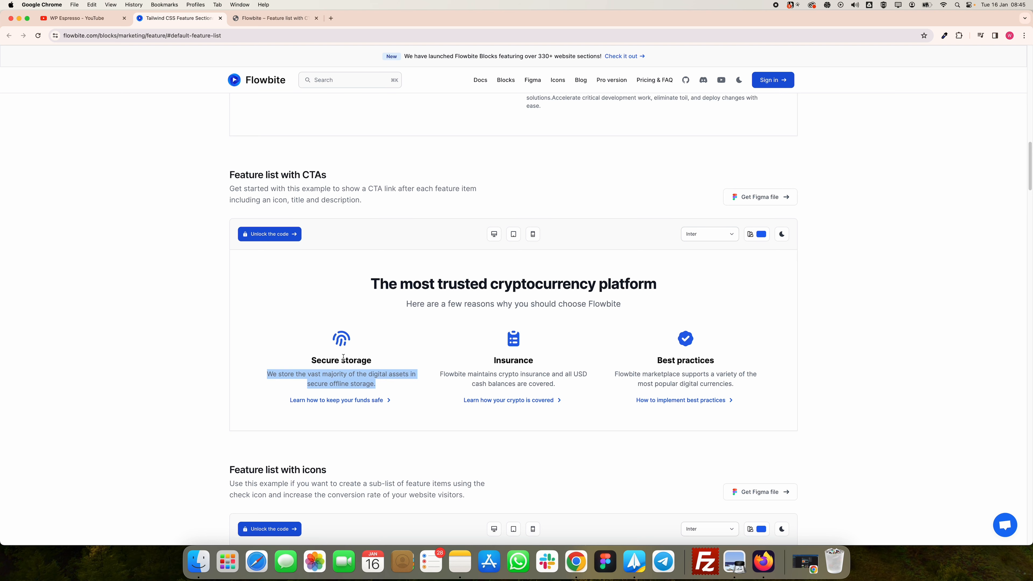
key("ctrl+Tab")
key("ctrl+shift+Tab")
left_click_drag(372, 361, 311, 360)
key("super+c")
key("ctrl+Tab")
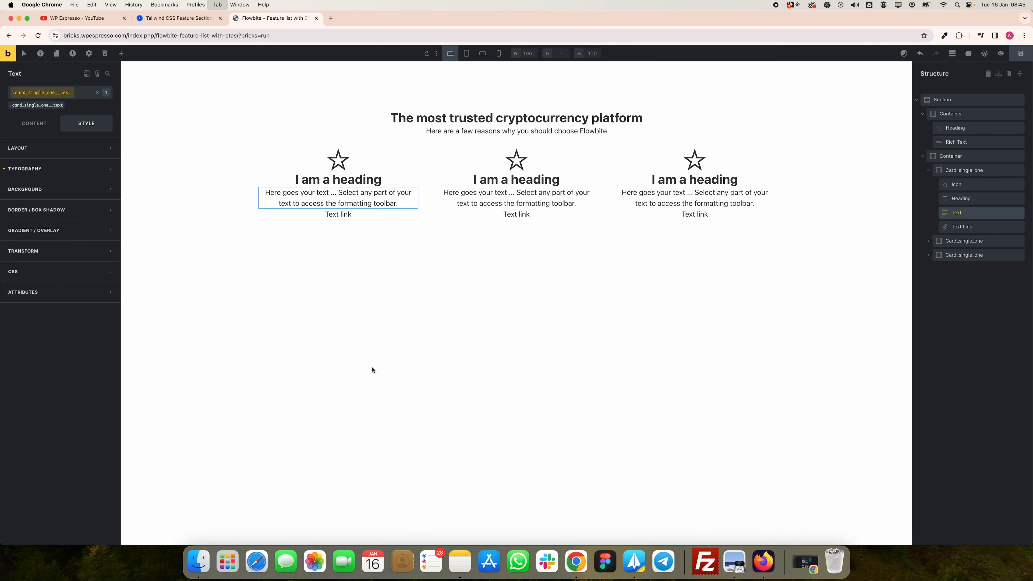
left_click(338, 180)
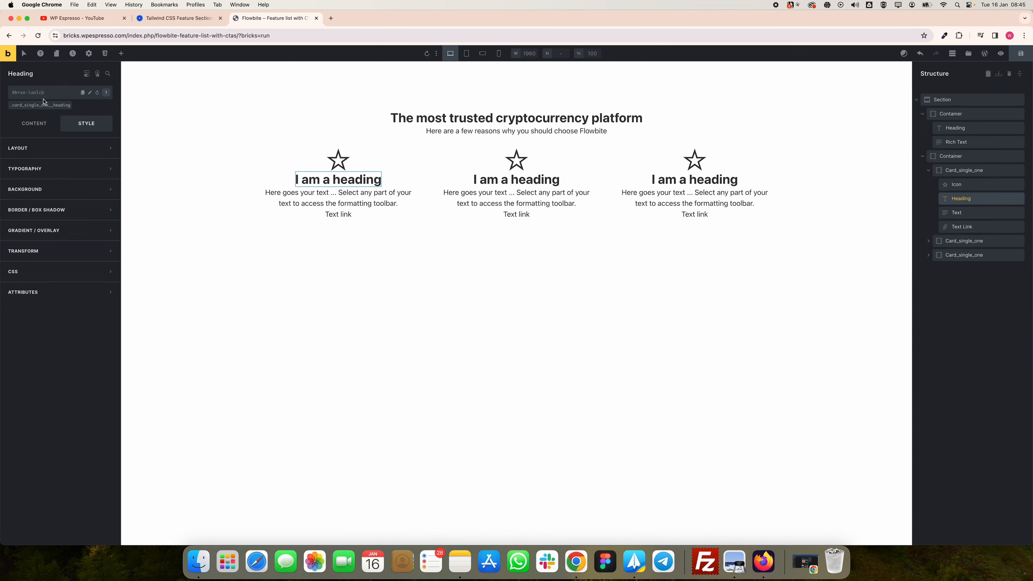
left_click(27, 129)
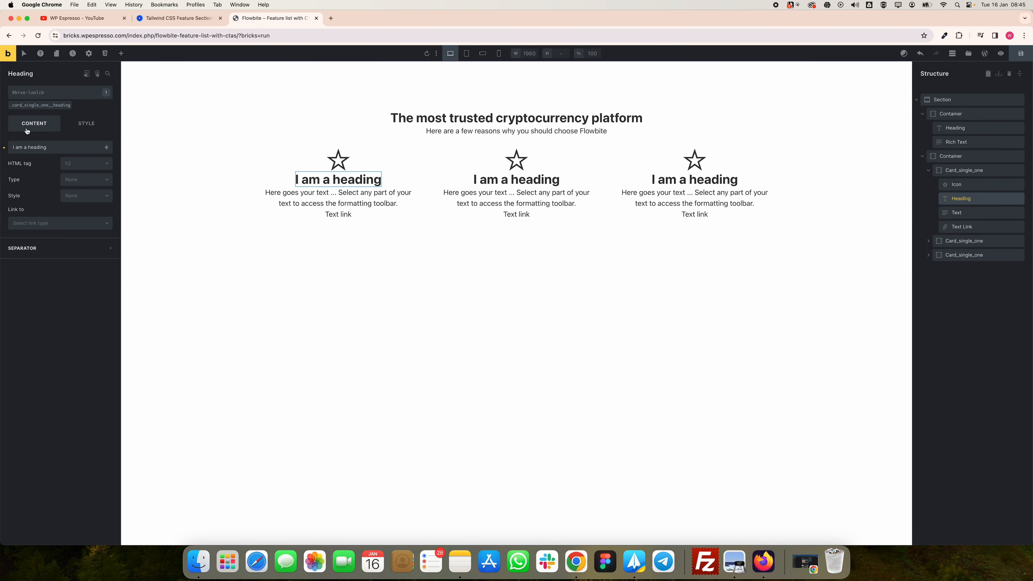
triple_click(40, 147)
key("super+v")
Step: Copy the first Flowbite feature's description, "We store the vast majority of the digital assets in secure offline storage.", into the first card's text
key("ctrl+shift+Tab")
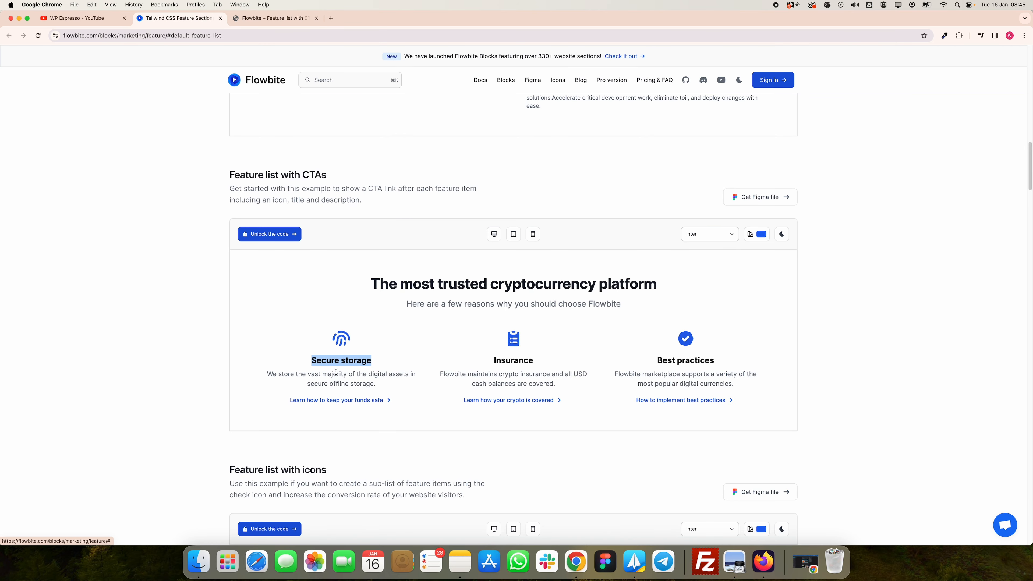
triple_click(362, 381)
key("super+c")
key("ctrl+Tab")
left_click(344, 200)
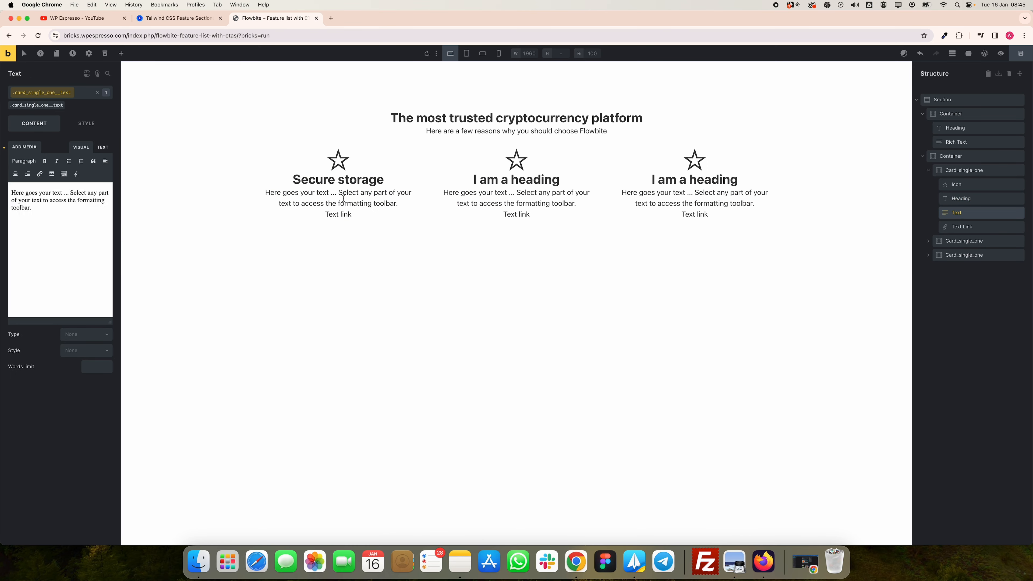
key("super+a")
key("super+v")
Step: Copy the link text "Learn how to keep your funds safe" from the first Flowbite feature and return to Bricks
key("ctrl+shift+Tab")
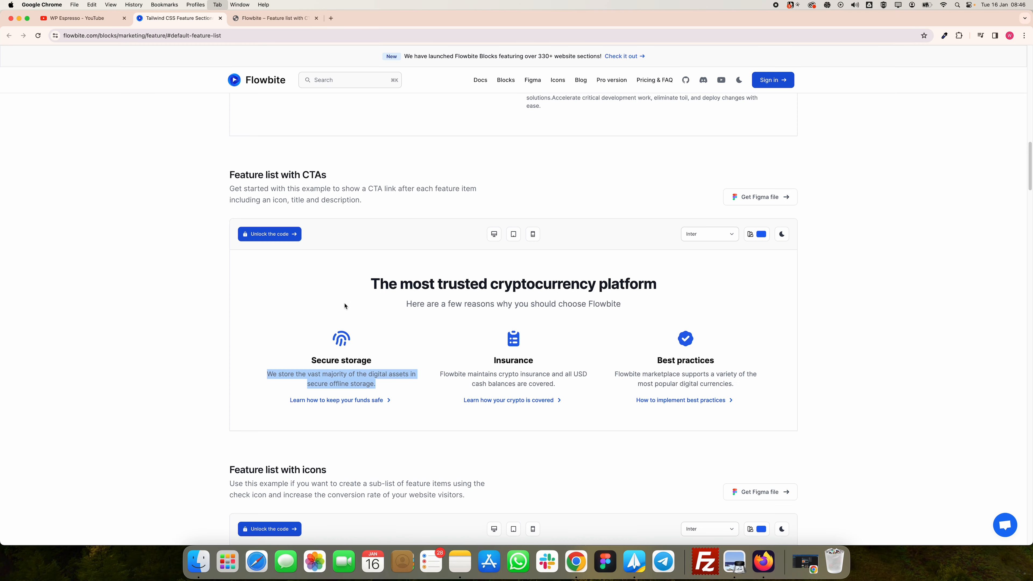
left_click_drag(398, 401, 287, 402)
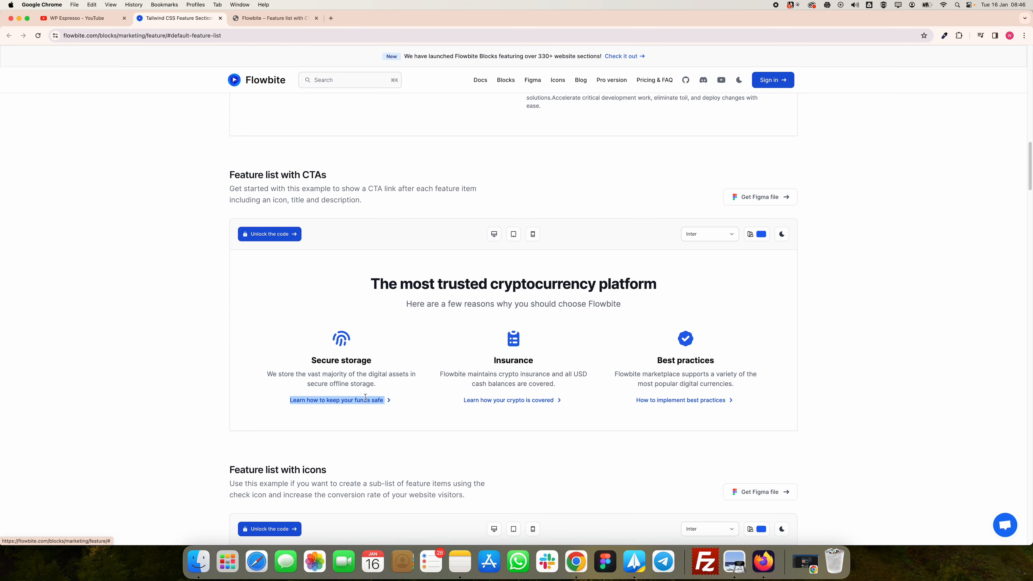
right_click(374, 402)
left_click(376, 452)
key("ctrl+Tab")
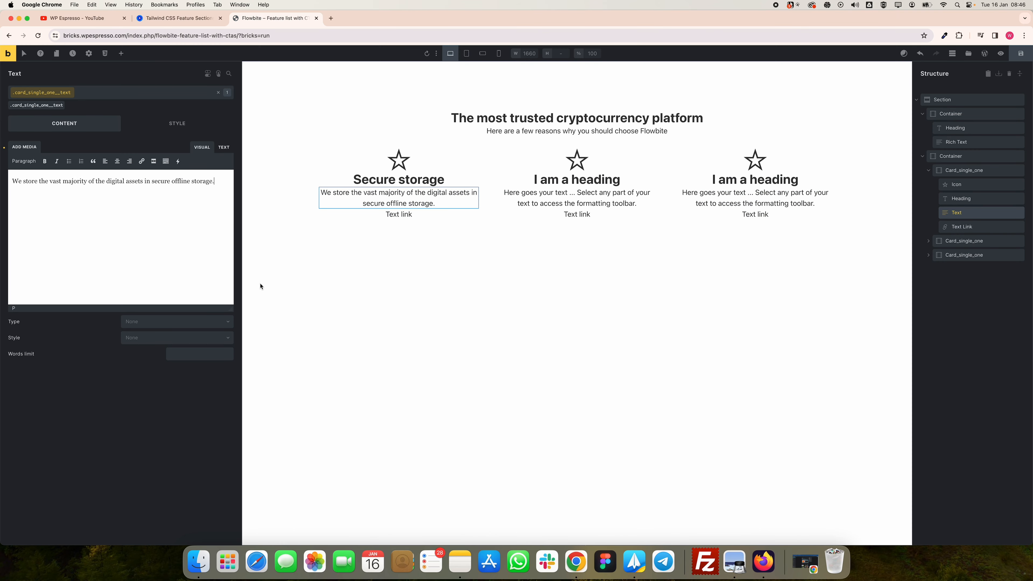
key("super+a")
key("super+v")
key("super+a")
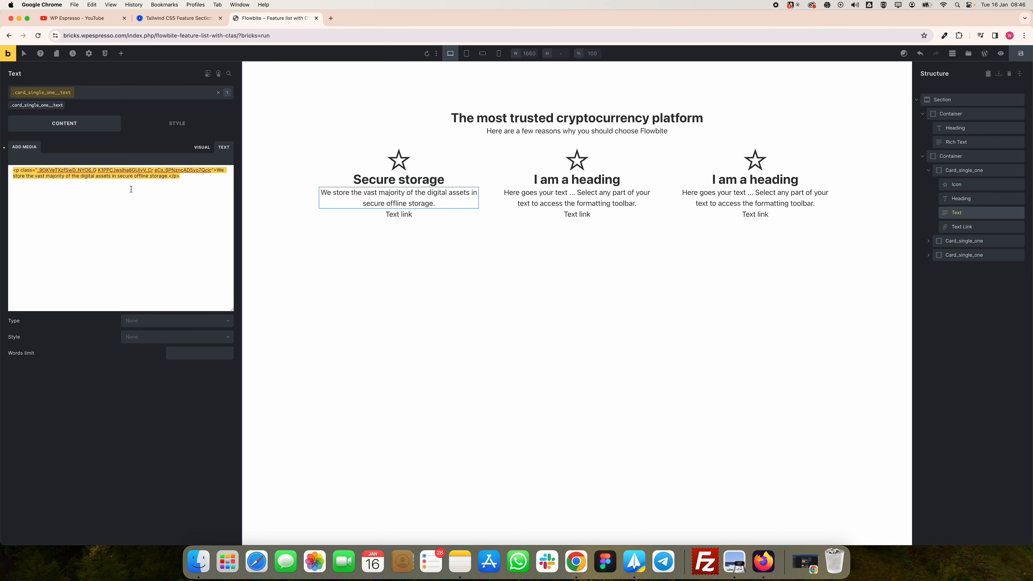
key("super+v")
key("super+z")
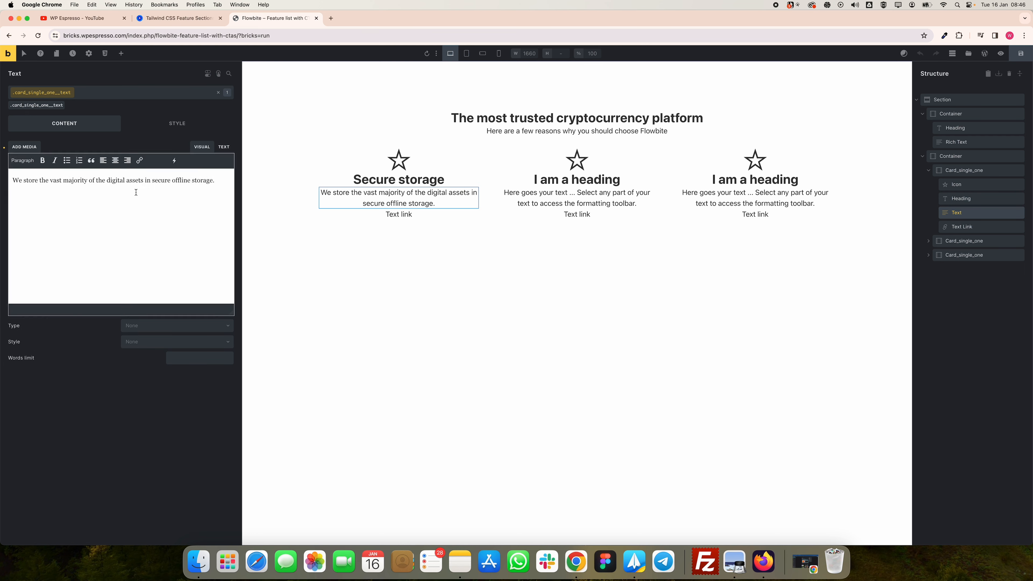
Step: Replace the first card's link text with "Learn how to keep your funds safe"
left_click(389, 213)
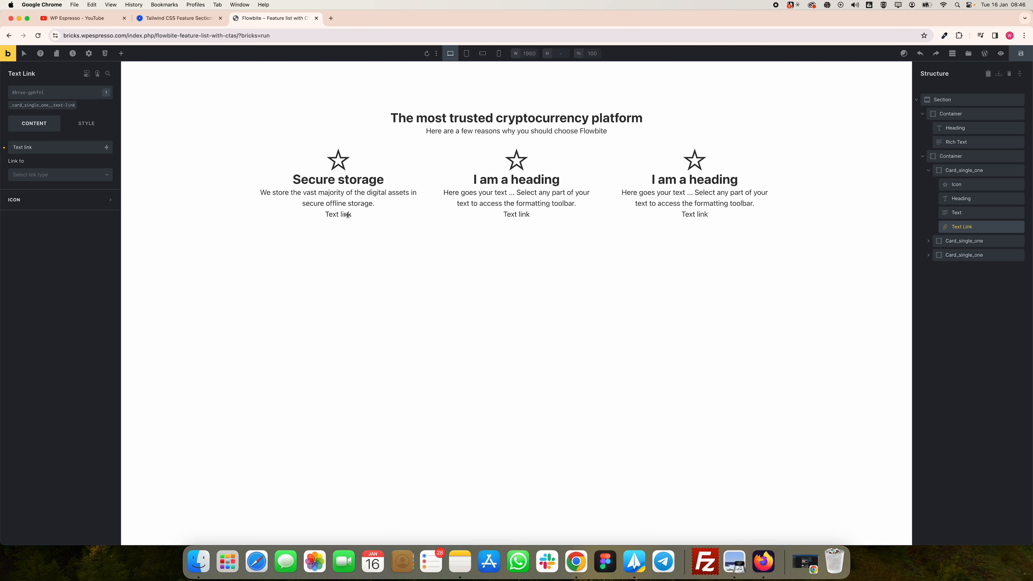
double_click(30, 147)
key("super+a")
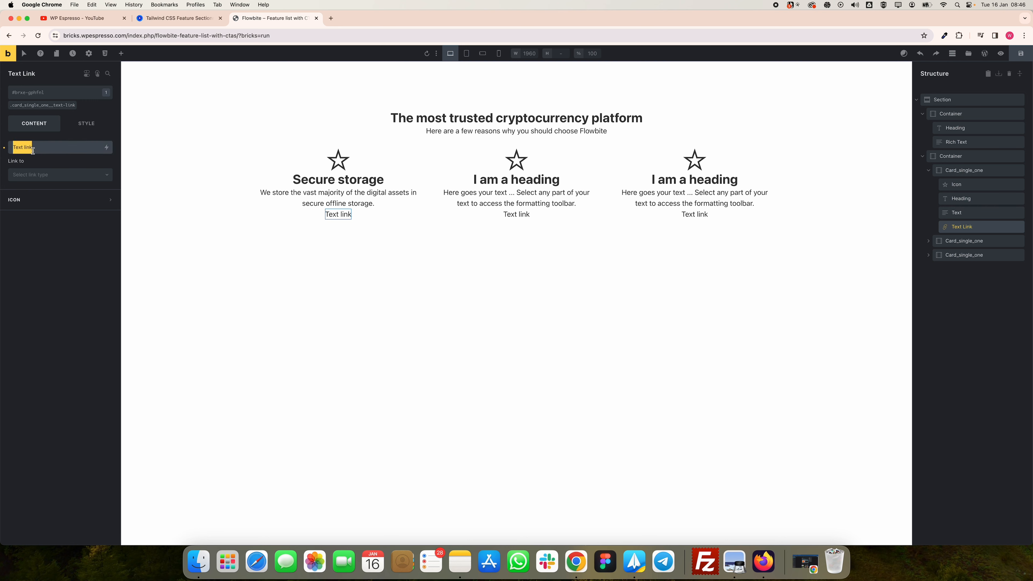
key("super+v")
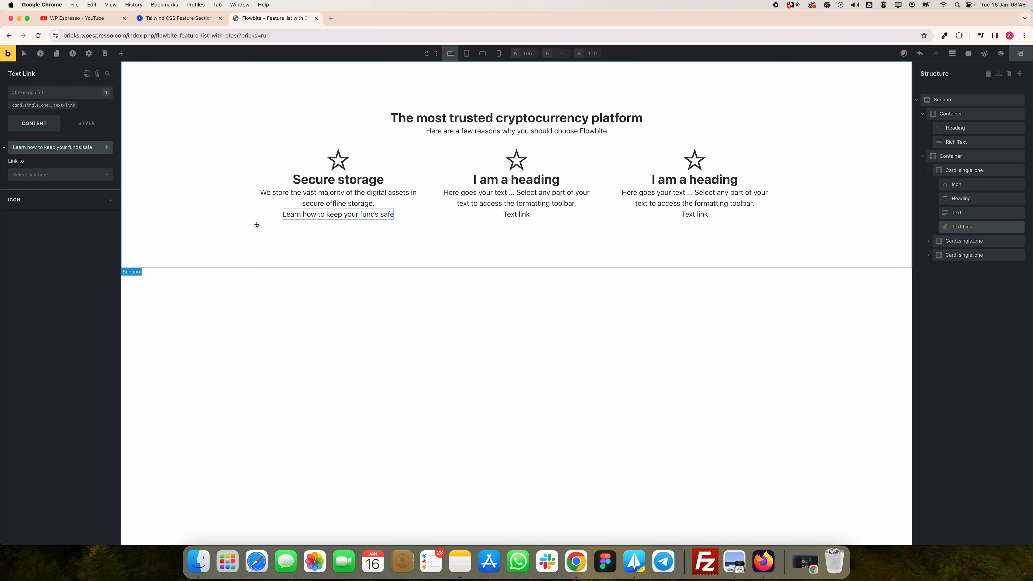
Step: Compare the first feature's title, description and link on the Flowbite page with the first card in Bricks
key("super+alt+Left")
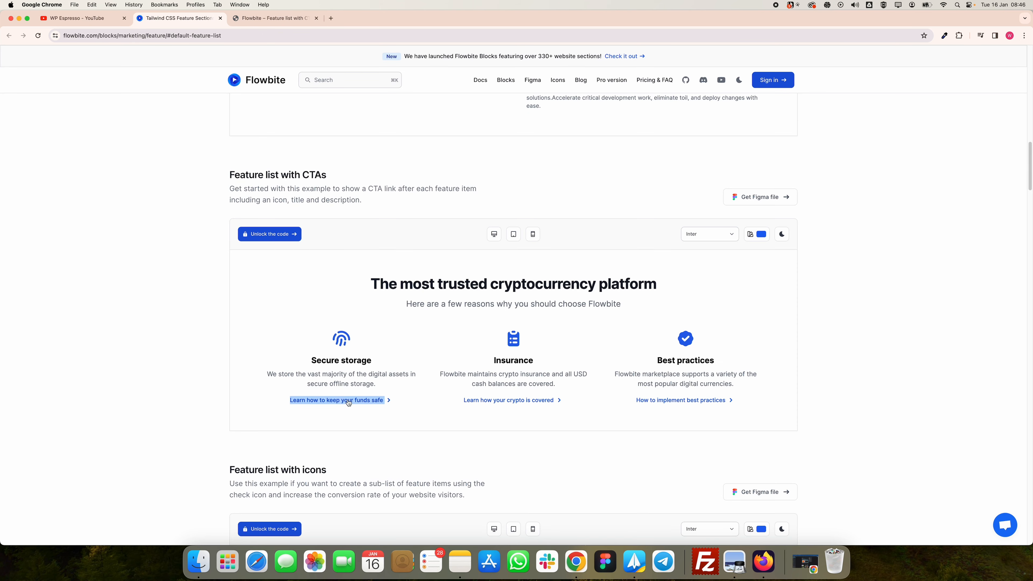
left_click_drag(378, 378, 312, 361)
left_click(309, 372)
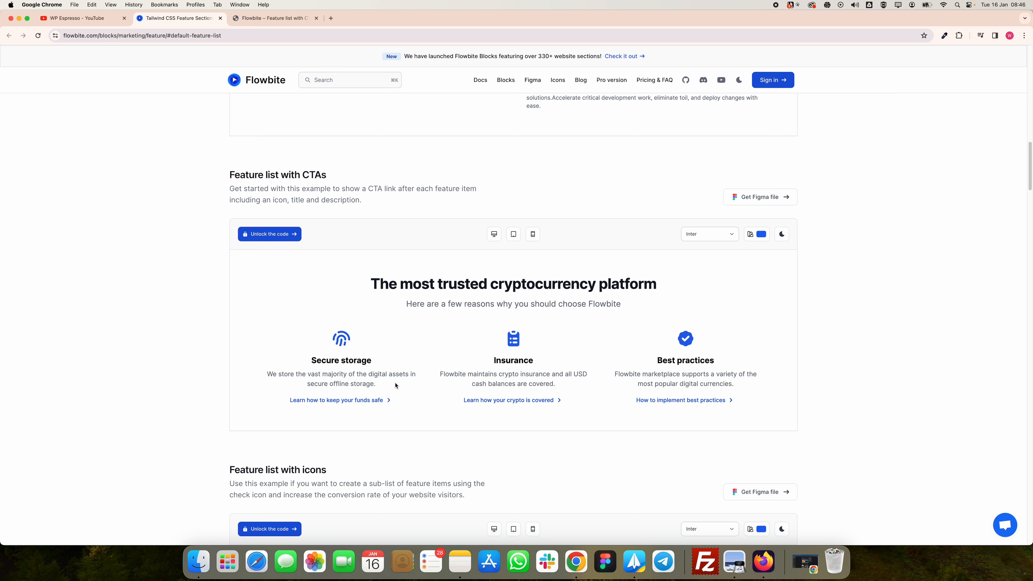
left_click_drag(370, 362, 309, 362)
left_click_drag(384, 390, 246, 377)
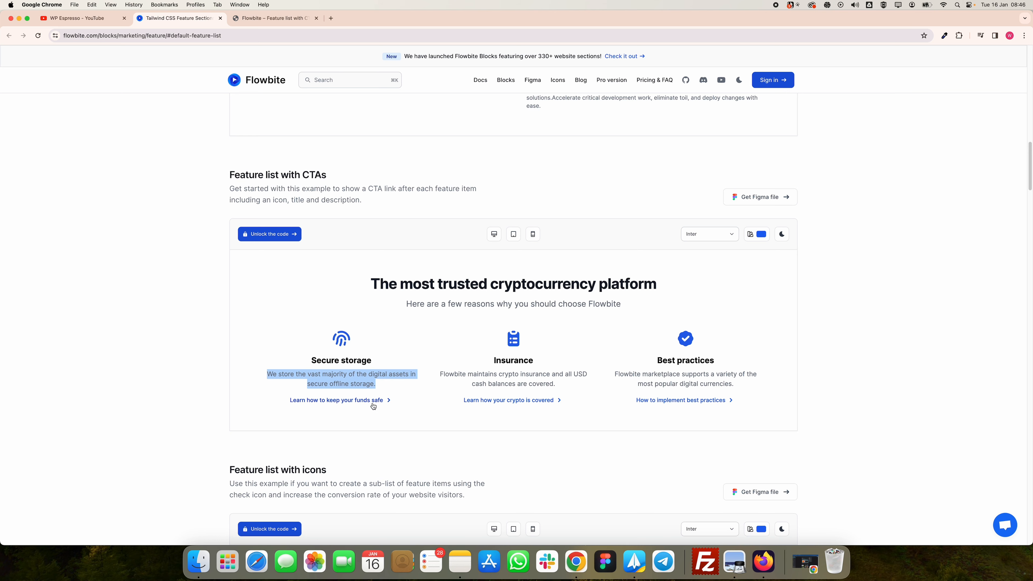
key("ctrl+Tab")
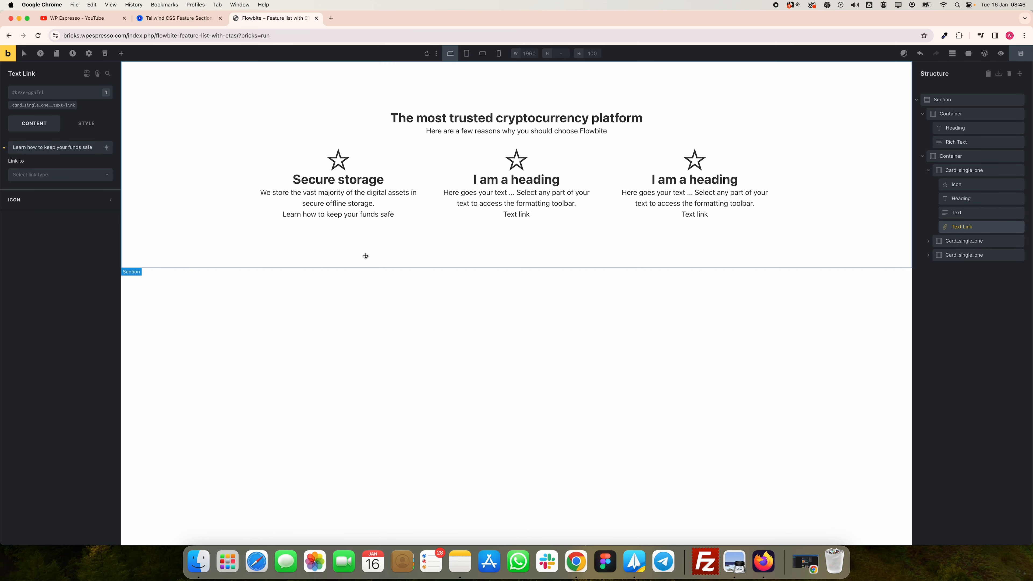
left_click(366, 256)
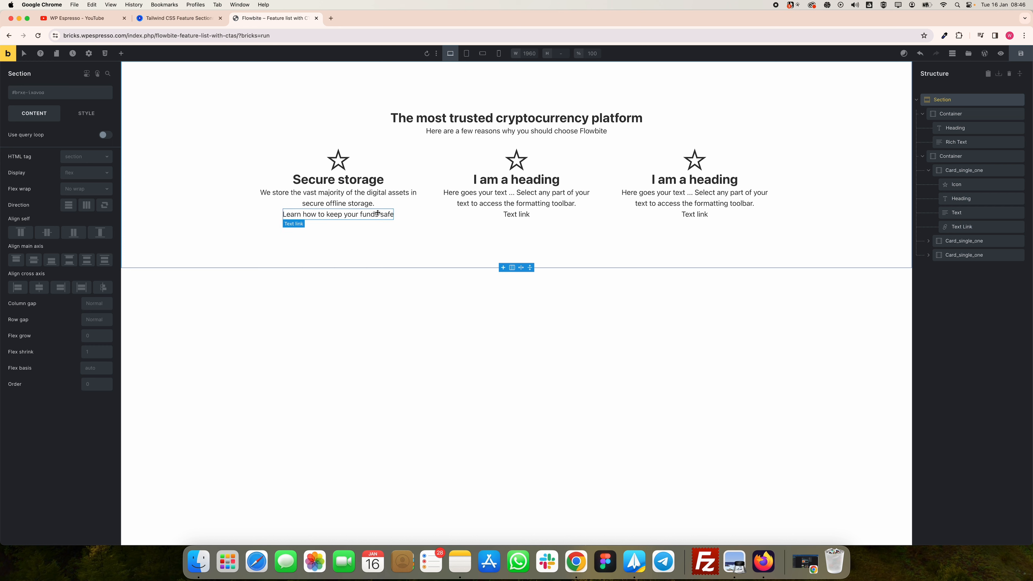
Step: Open the Automatic CSS settings and examine the link defaults under Buttons & Links
left_click(9, 55)
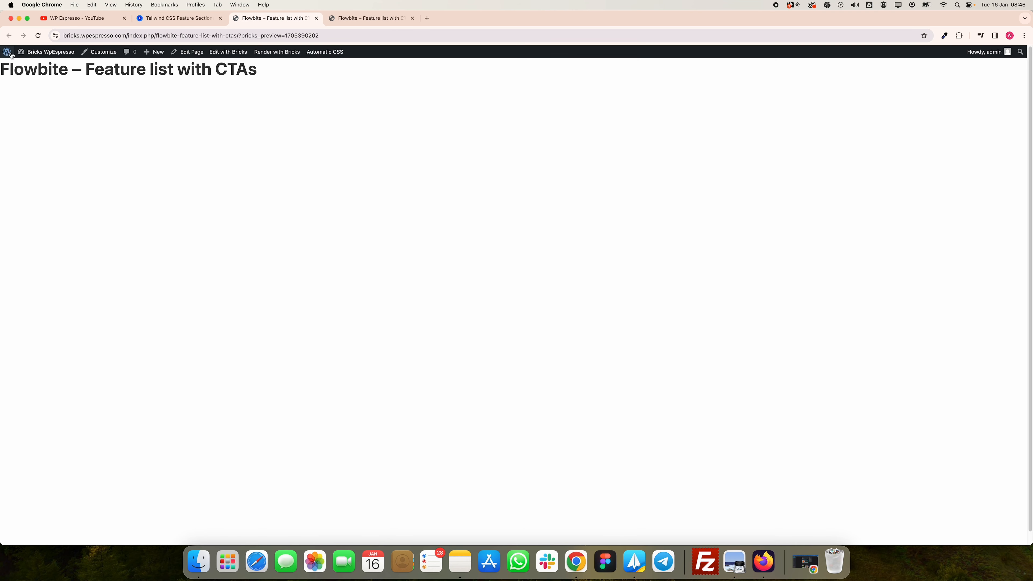
left_click(7, 51)
left_click(60, 235)
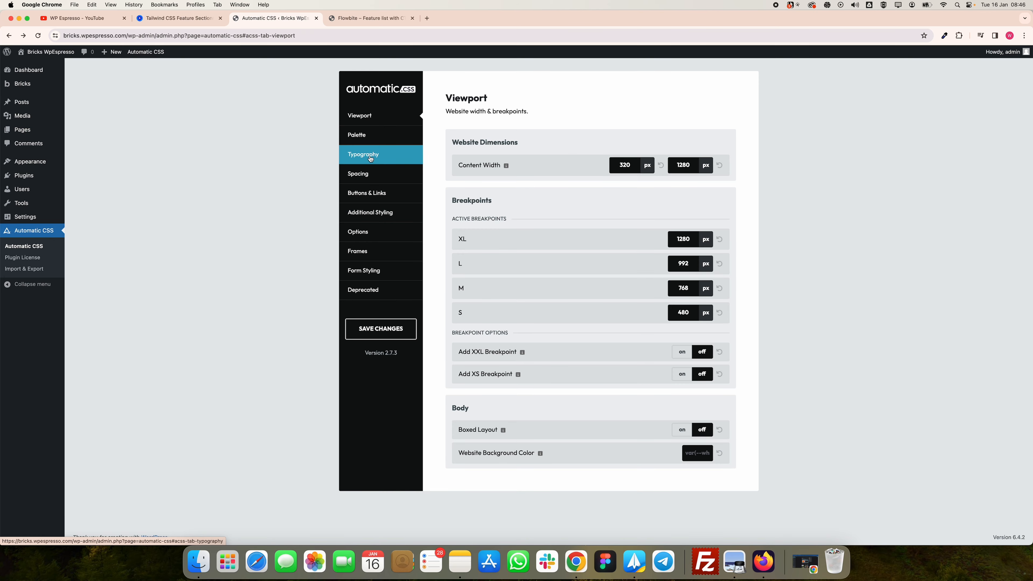
left_click(370, 158)
left_click(364, 135)
left_click(378, 174)
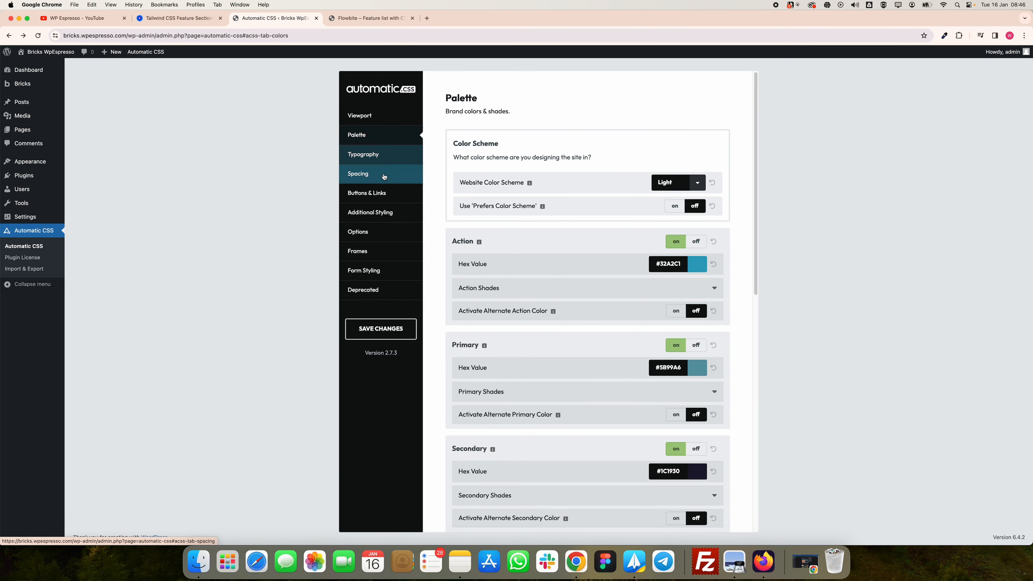
left_click(382, 192)
scroll(618, 350, "down", 3)
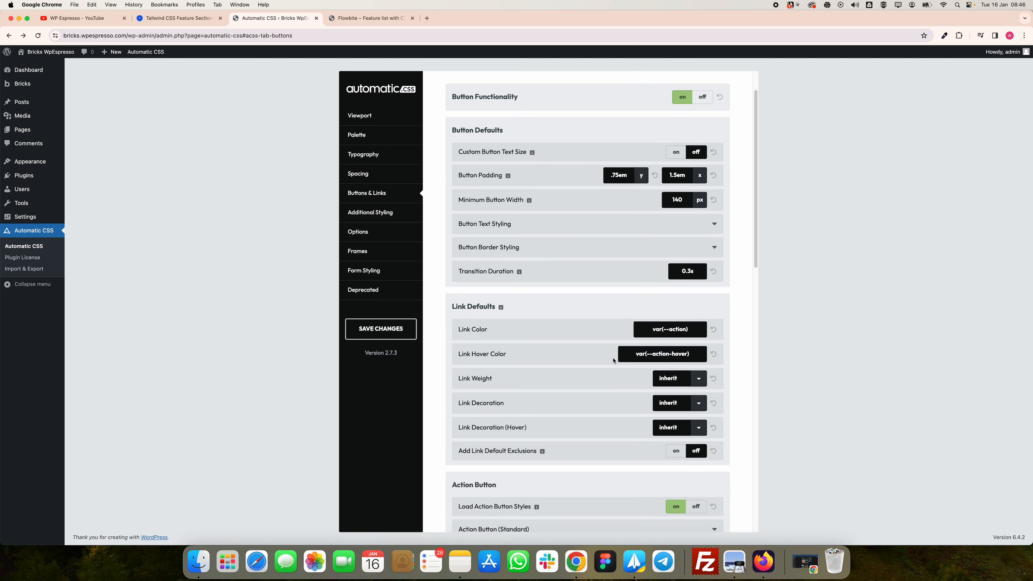
scroll(618, 350, "down", 4)
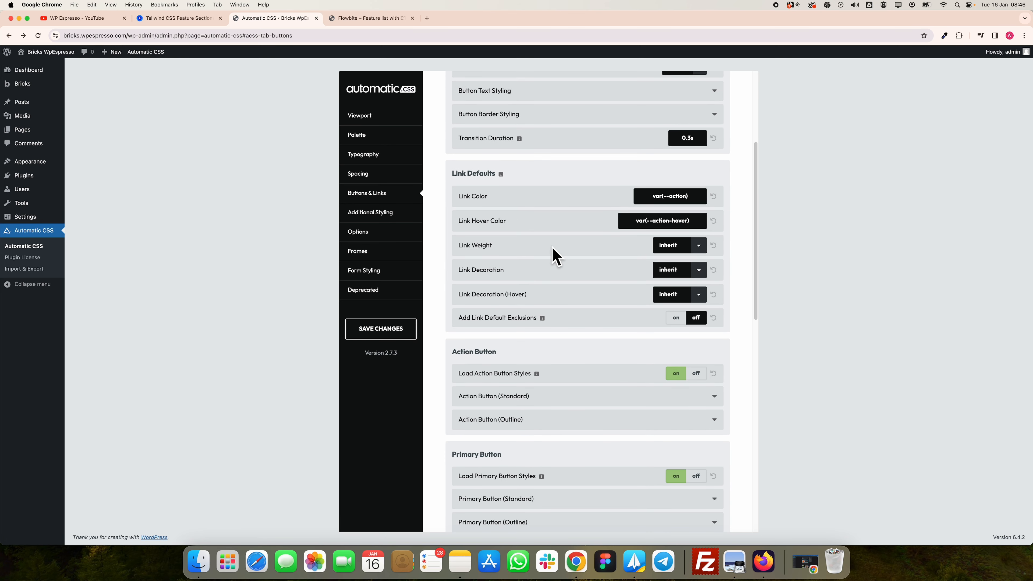
scroll(553, 254, "up", 5)
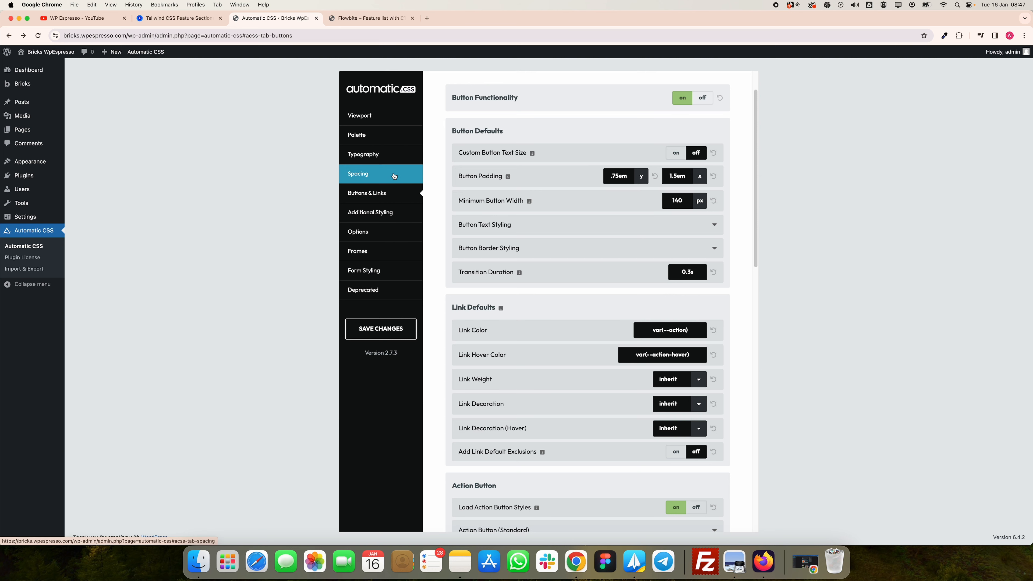
Step: Target the card_single_one__icon class on the first card's icon in Bricks, close the Automatic CSS page and check Flowbite's icons for reference
left_click(348, 23)
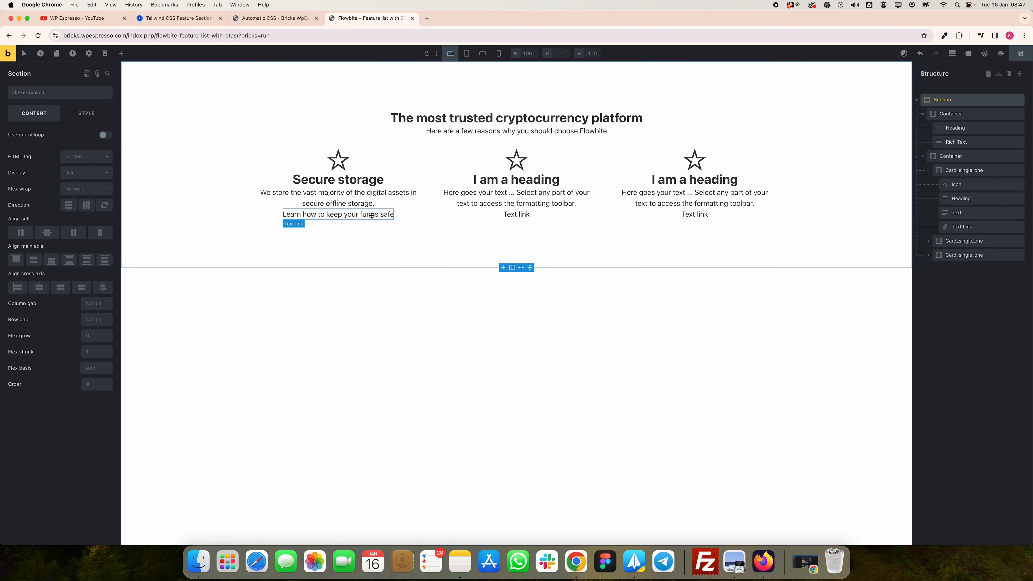
left_click(355, 183)
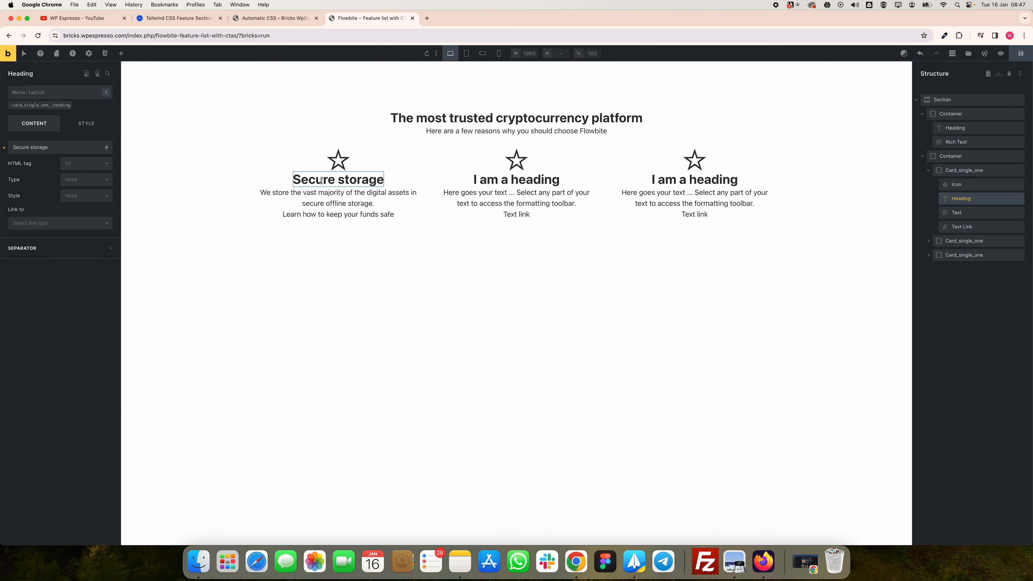
left_click(343, 163)
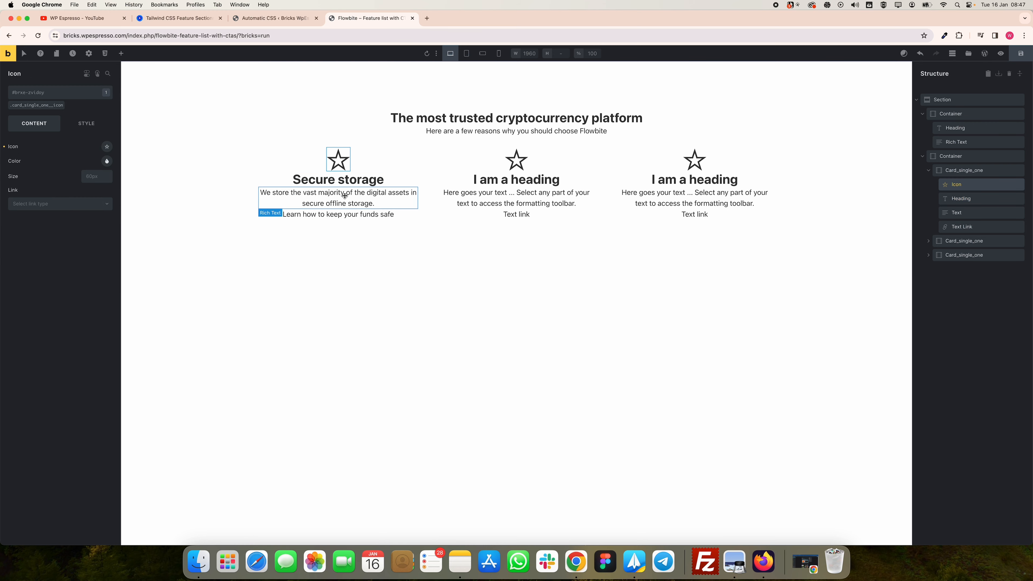
left_click(39, 106)
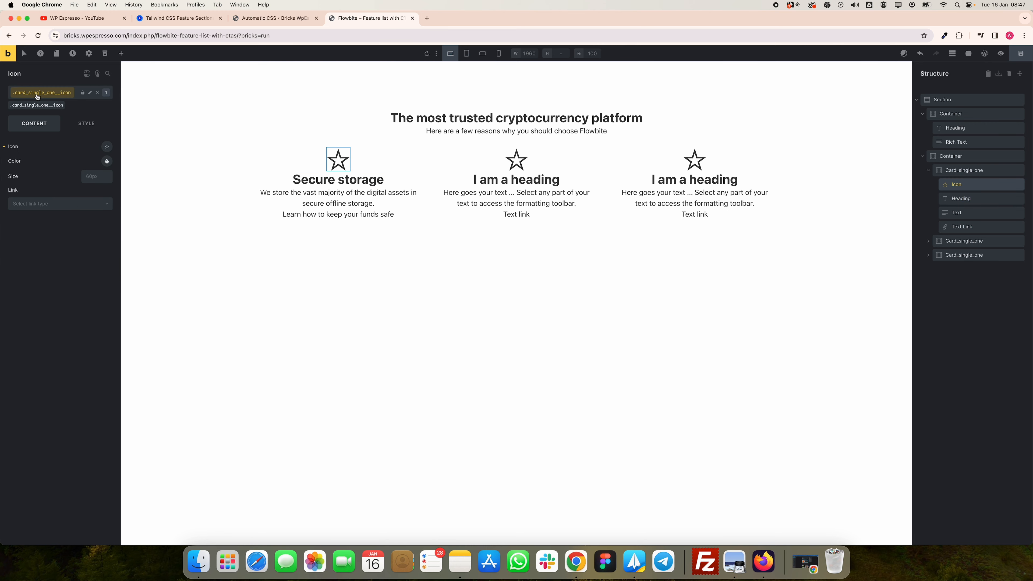
key("ctrl+shift+Tab")
key("ctrl+shift+Tab")
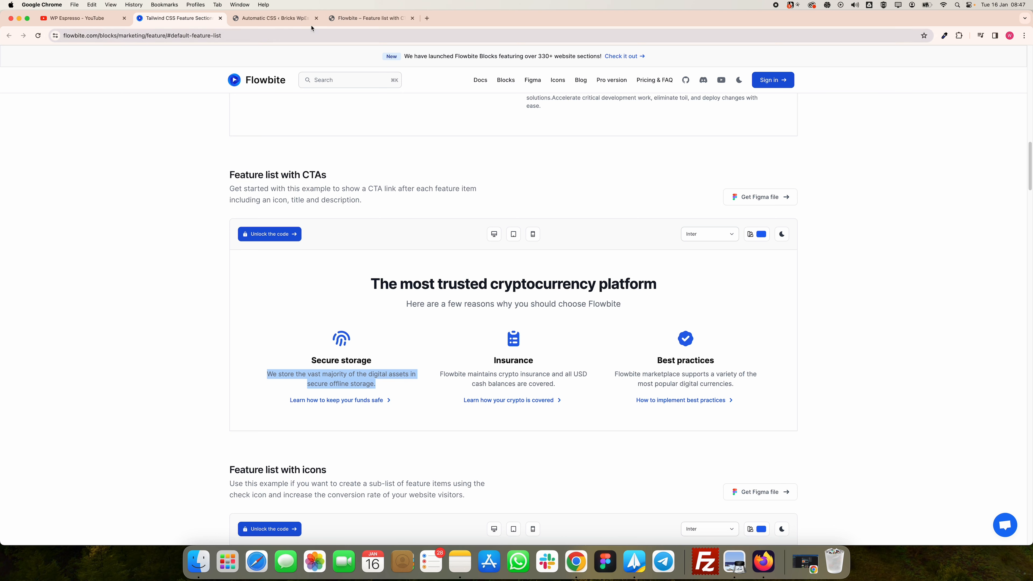
left_click(317, 18)
left_click(325, 335)
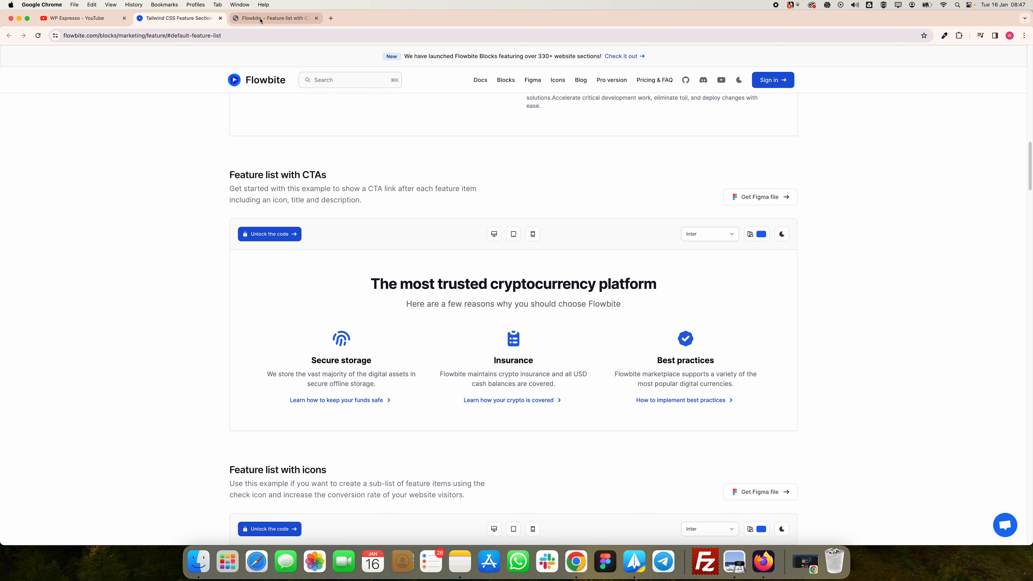
left_click(268, 18)
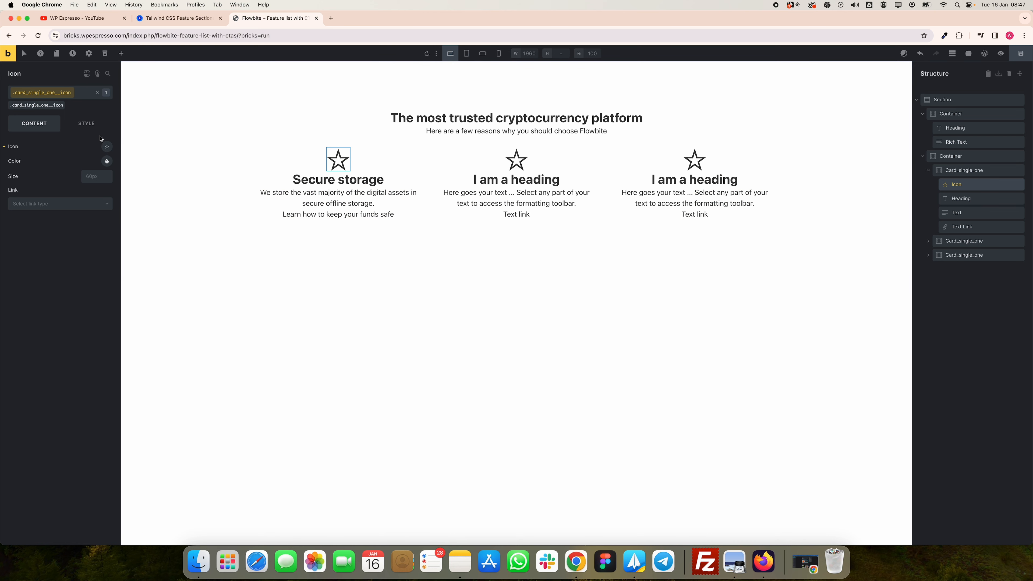
Step: Try an icon size of 6em on the card_single_one__icon class, and settle on 3em
left_click(91, 125)
left_click(49, 154)
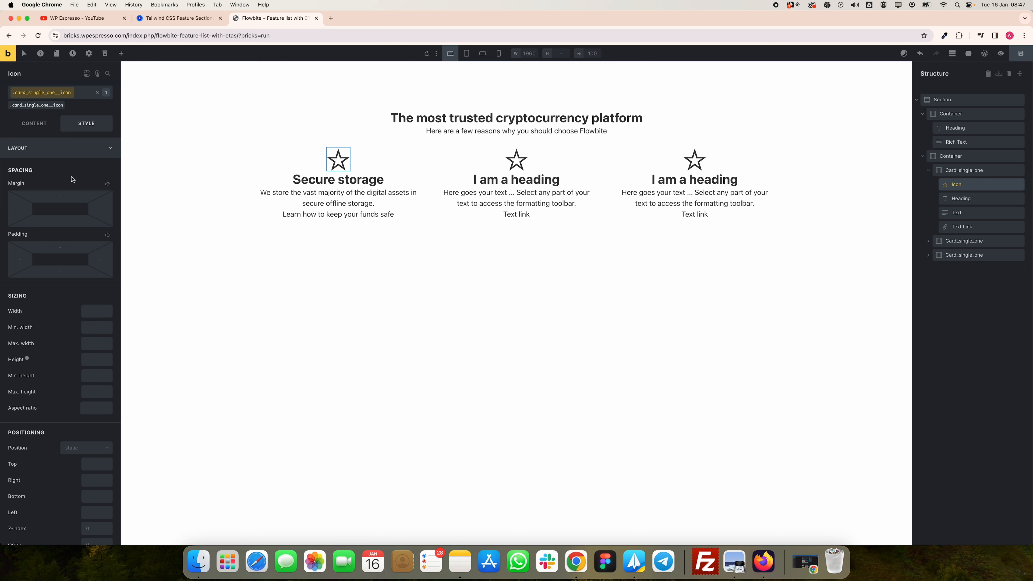
double_click(60, 155)
left_click(93, 311)
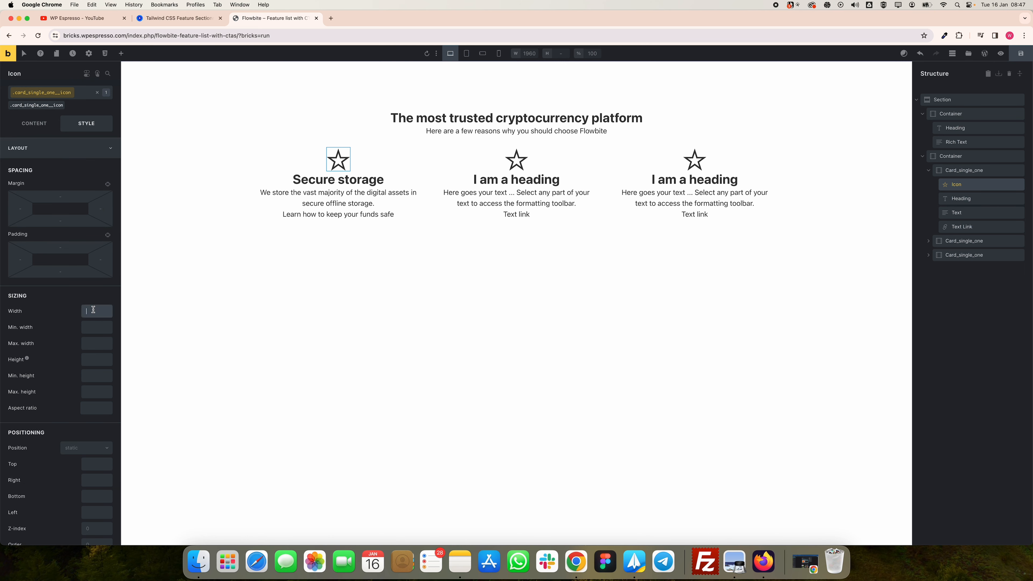
left_click(41, 129)
left_click(86, 176)
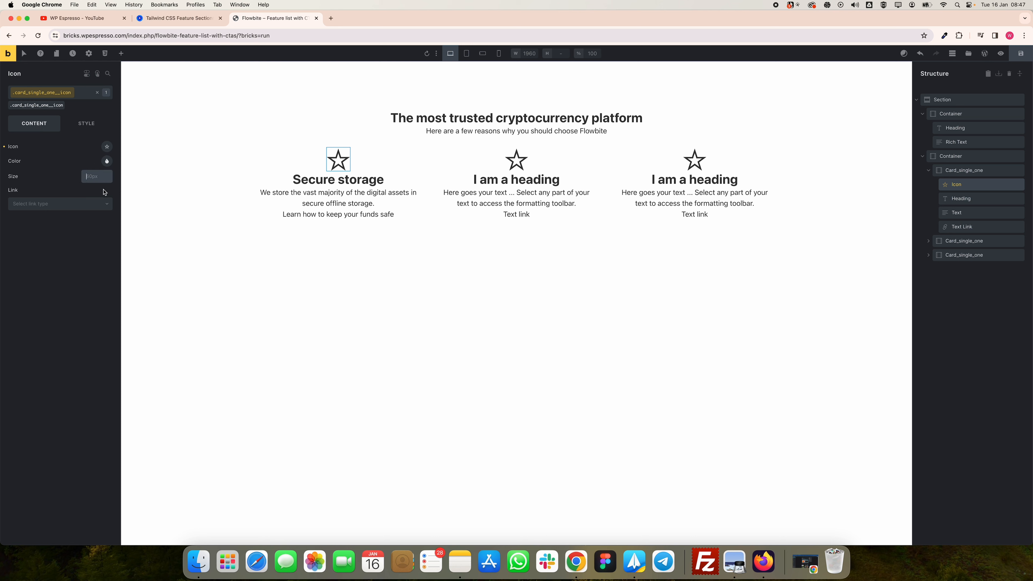
type("6em")
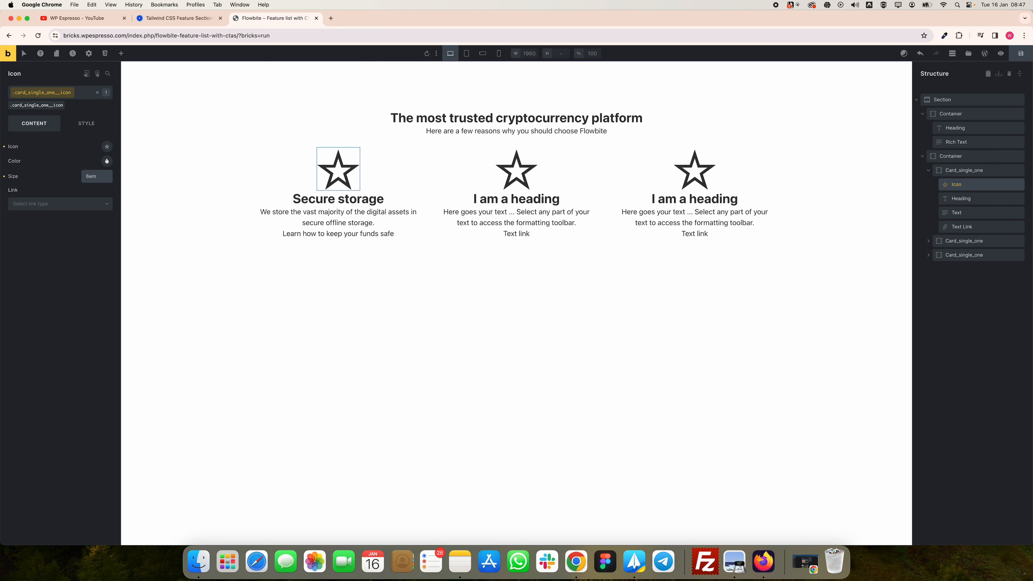
type("3")
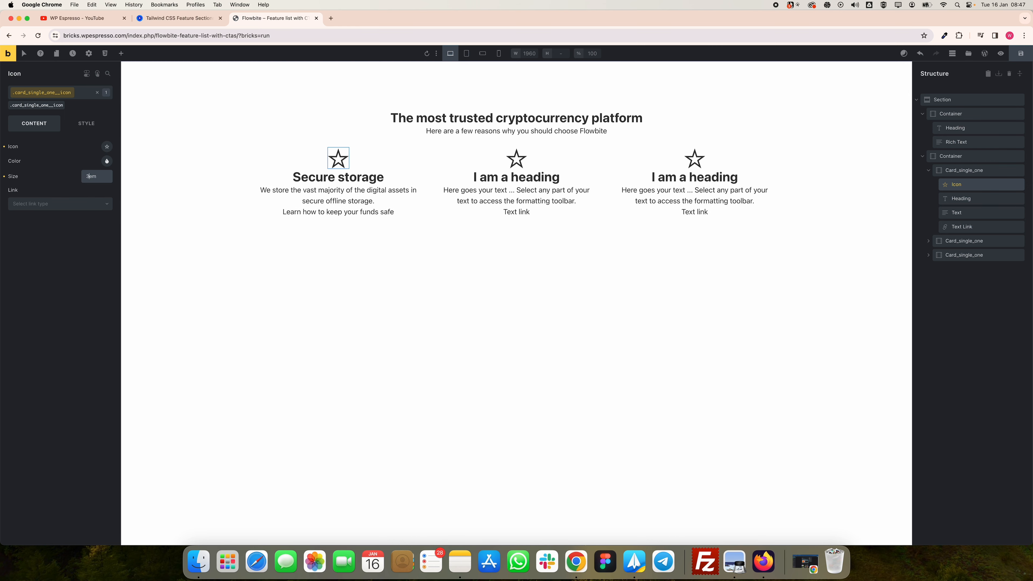
Step: Apply the text-l font size to the card_single_one__heading class on the first card's heading, checking Flowbite's first feature title for reference
left_click(358, 179)
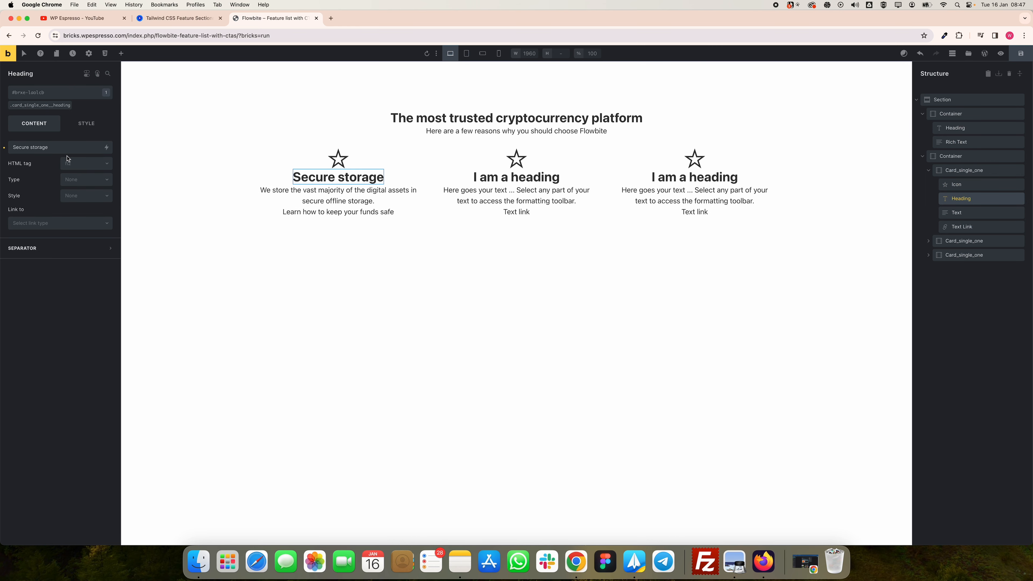
key("ctrl+shift+Tab")
double_click(356, 360)
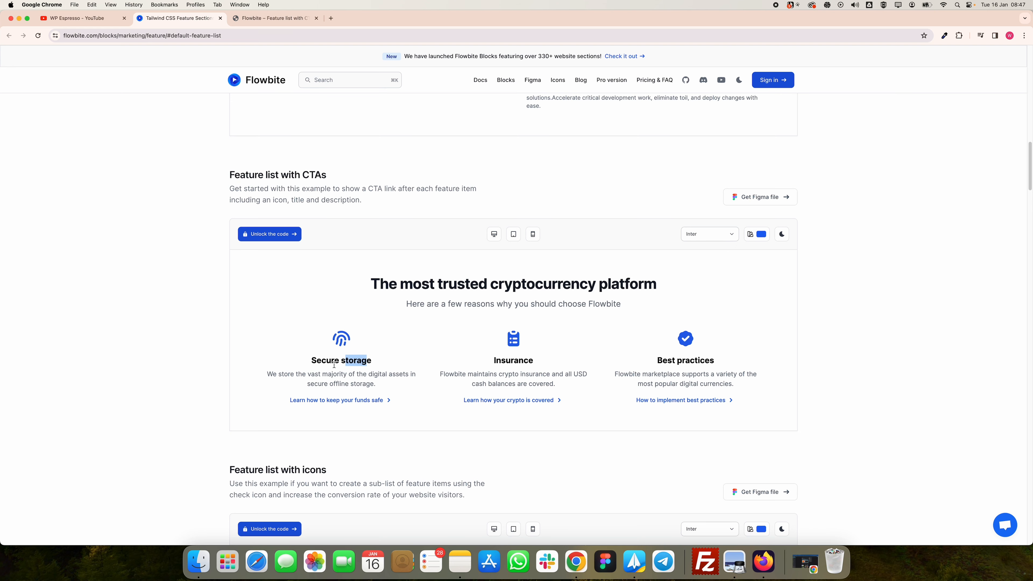
key("ctrl+Tab")
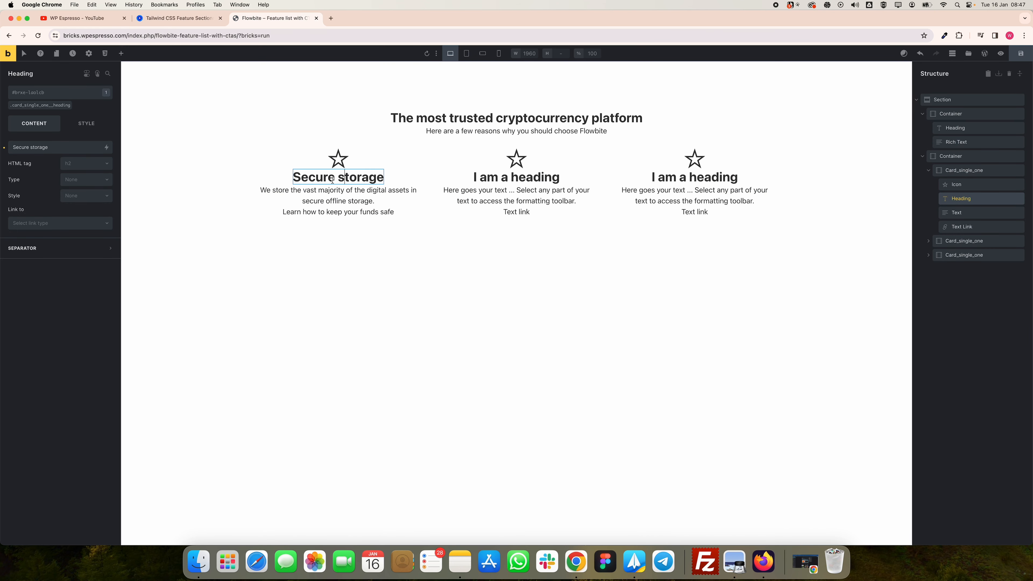
left_click(42, 105)
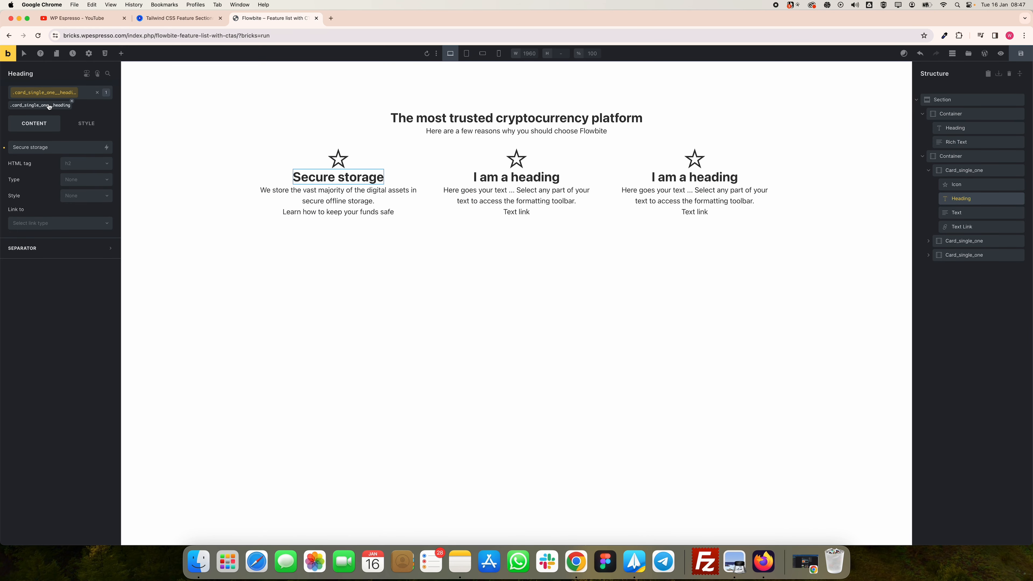
left_click(85, 124)
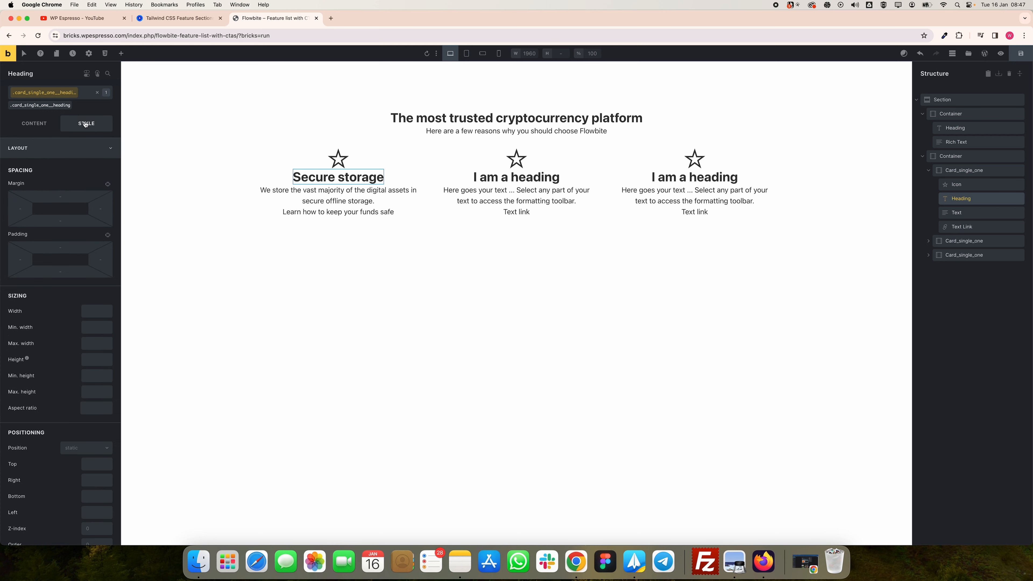
left_click(61, 153)
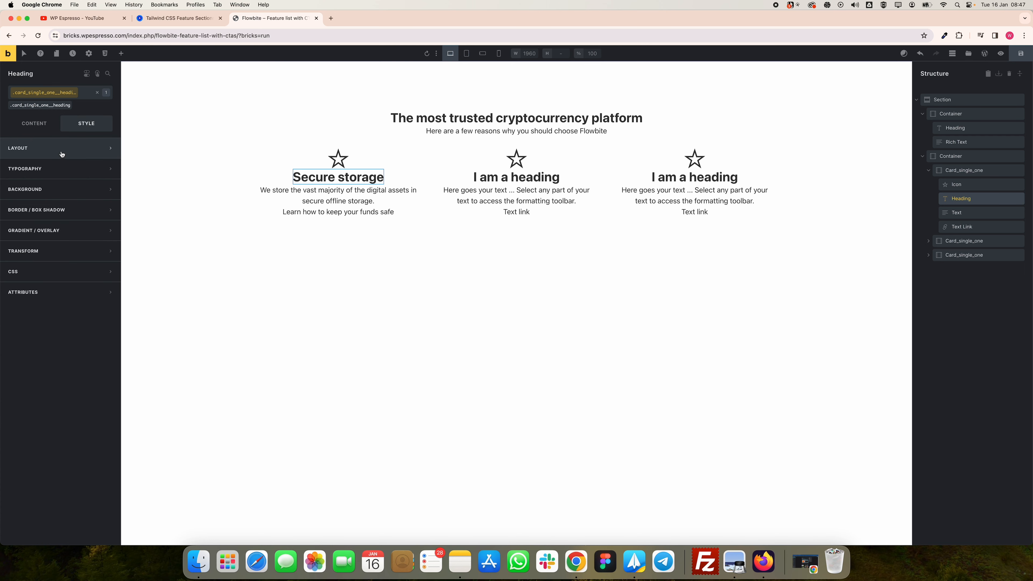
left_click(60, 169)
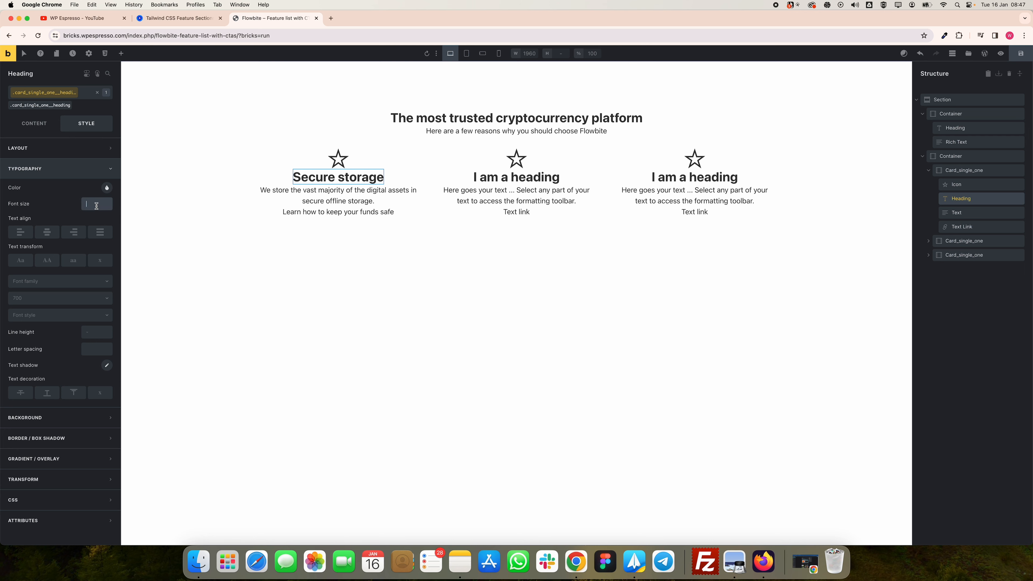
right_click(97, 206)
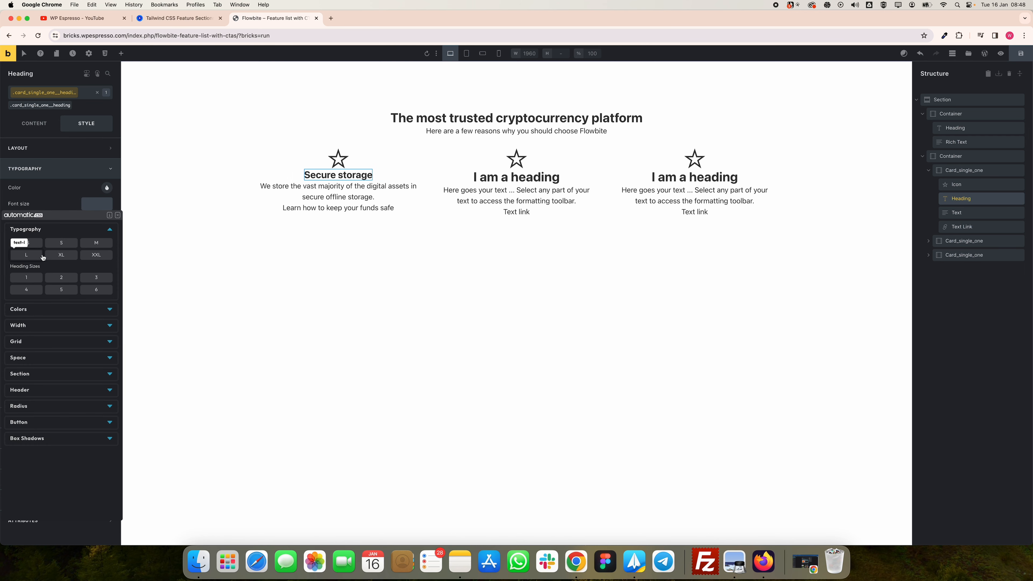
Step: Set the text color of the card_single_one__text class on the first card's description to shade-medium
left_click(352, 194)
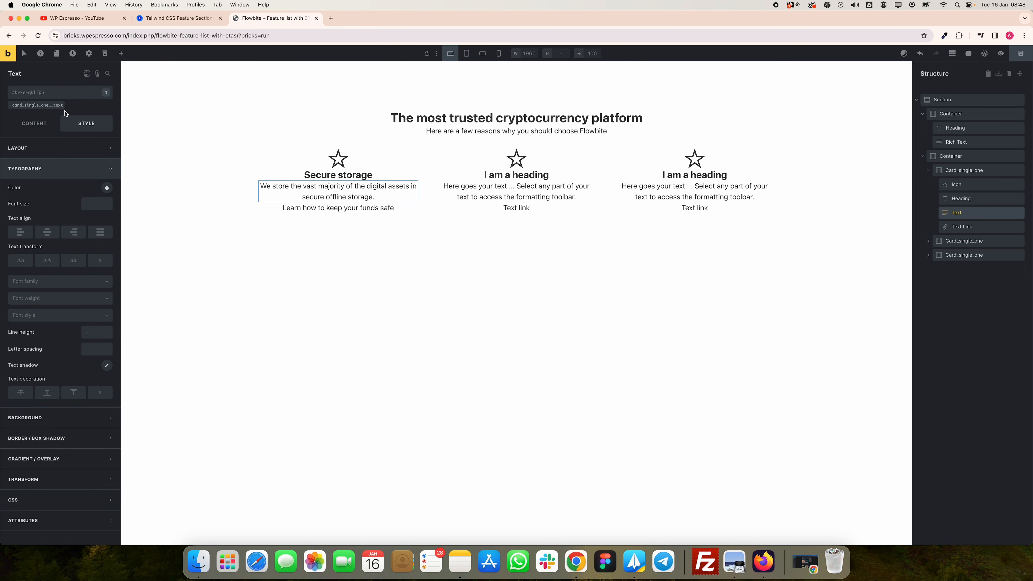
left_click(47, 107)
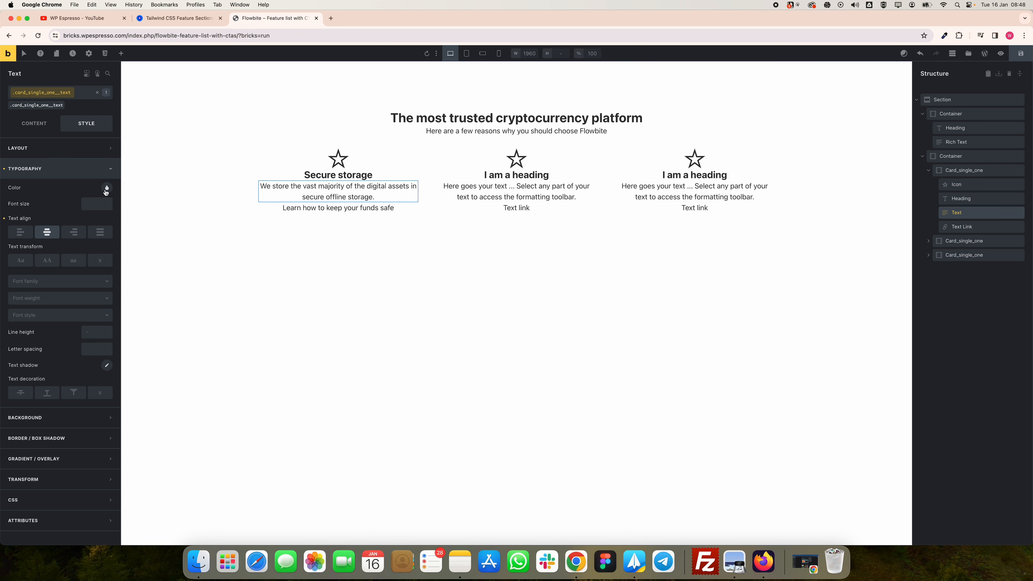
left_click(106, 188)
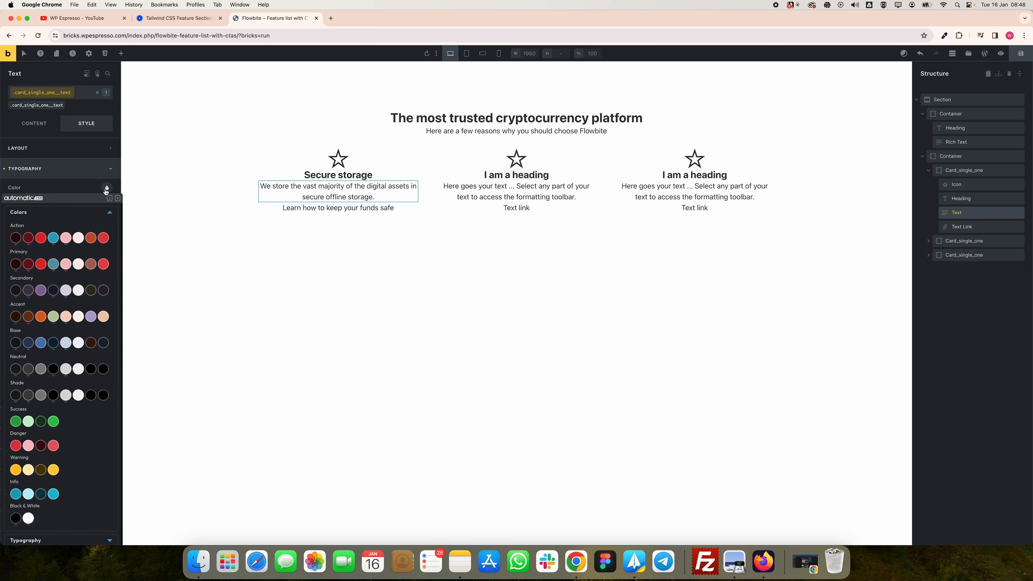
mouse_move(49, 397)
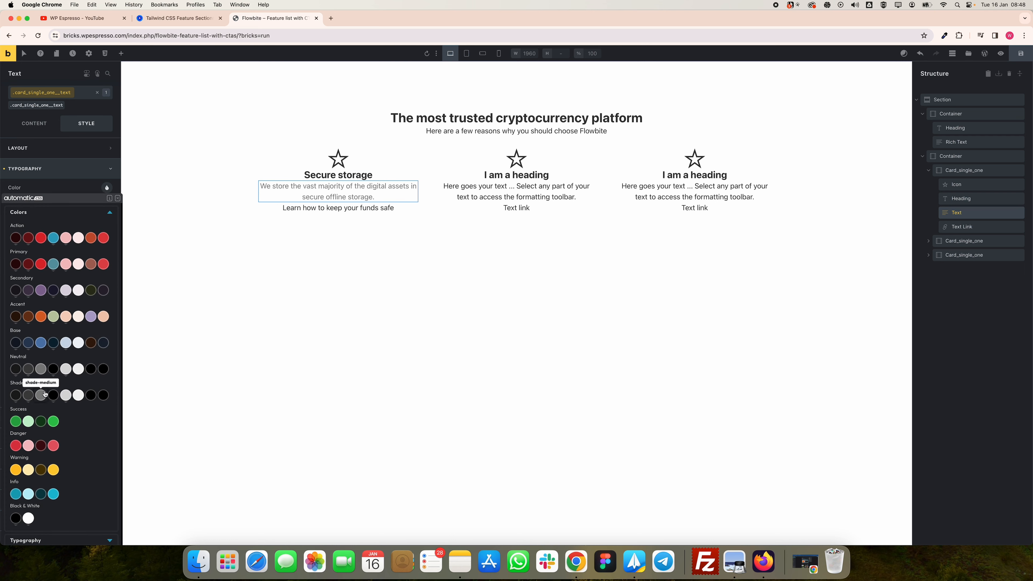
scroll(49, 389, "down", 1)
left_click(45, 387)
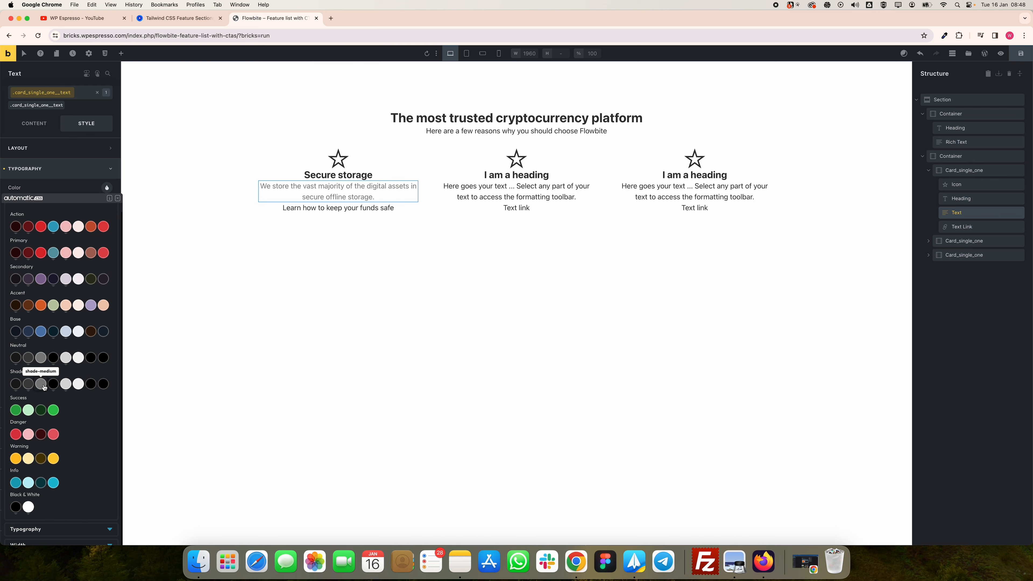
left_click(44, 388)
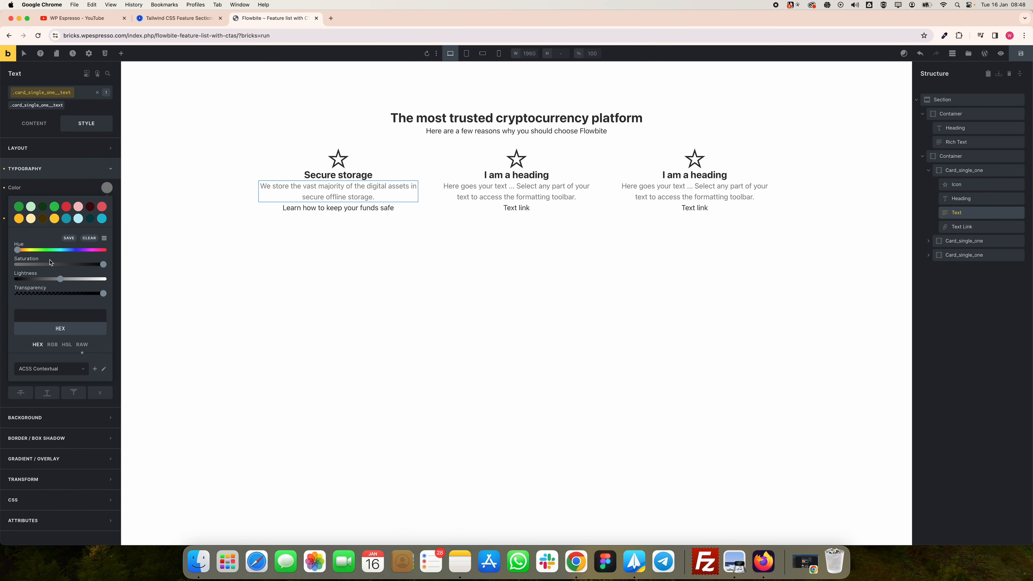
left_click(76, 188)
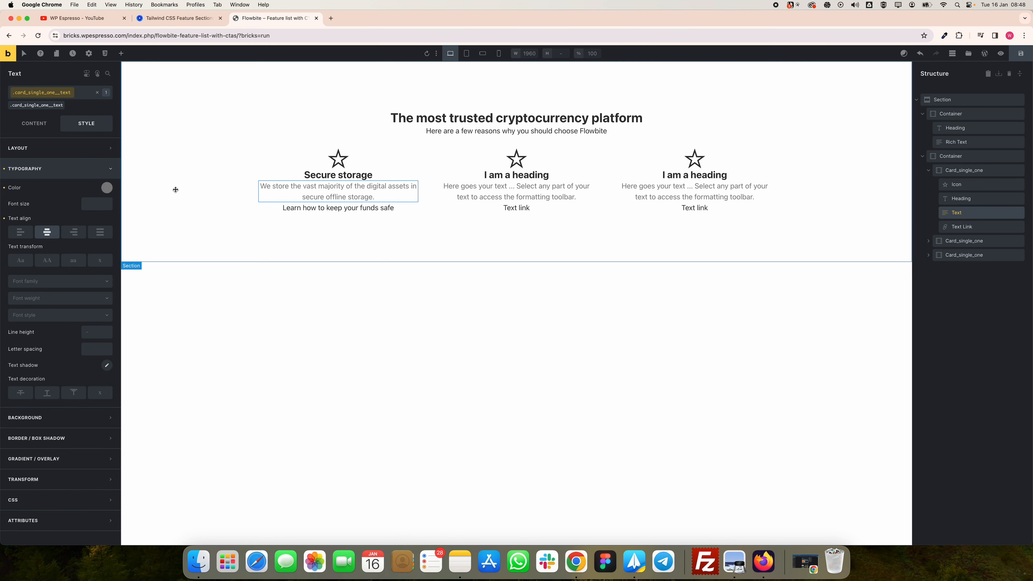
Step: Add the Themify right-pointing chevron icon to the card_single_one__text-link class on the first card's link
left_click(359, 211)
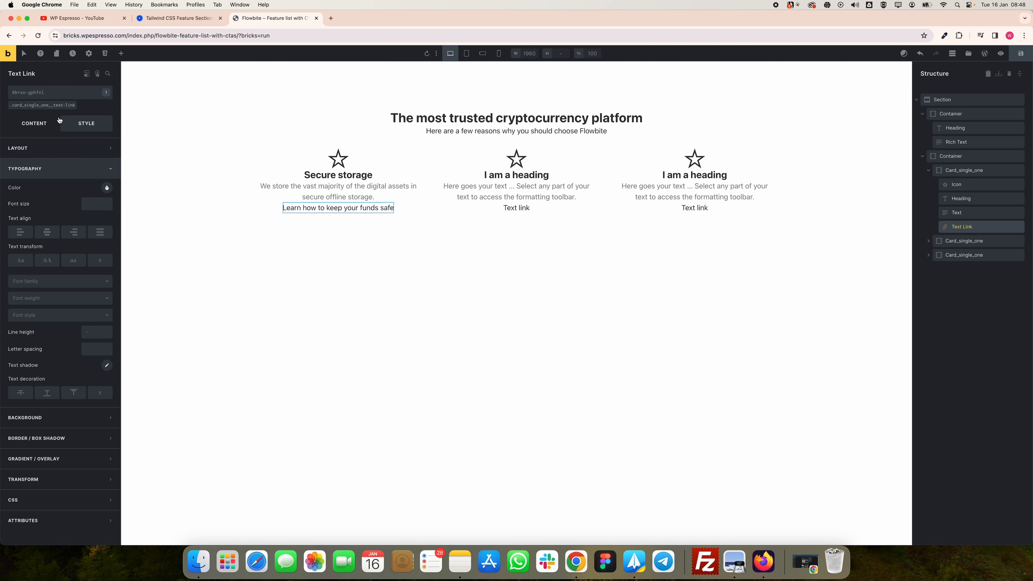
left_click(43, 105)
left_click(36, 123)
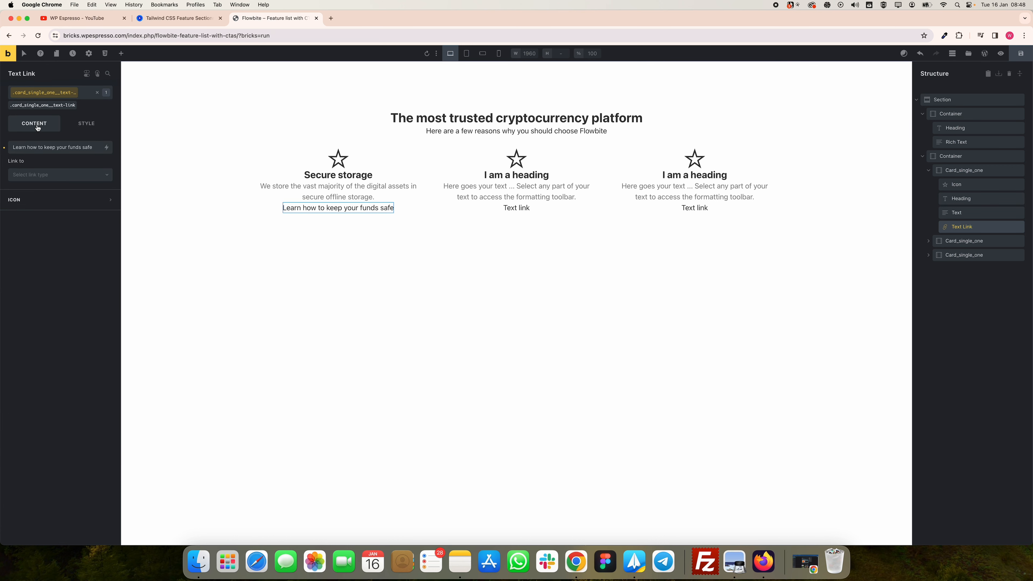
left_click(42, 199)
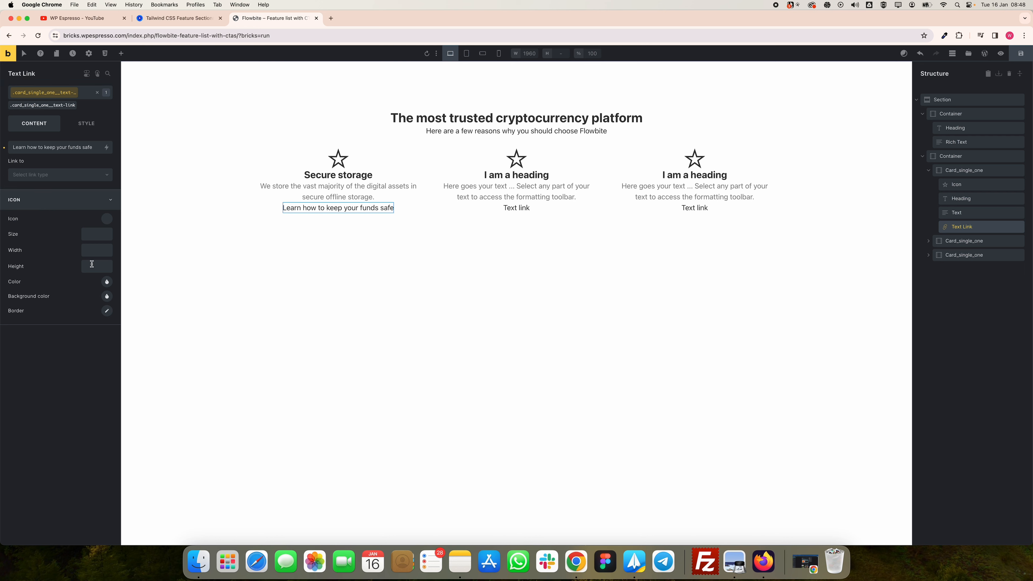
left_click(107, 219)
left_click(69, 243)
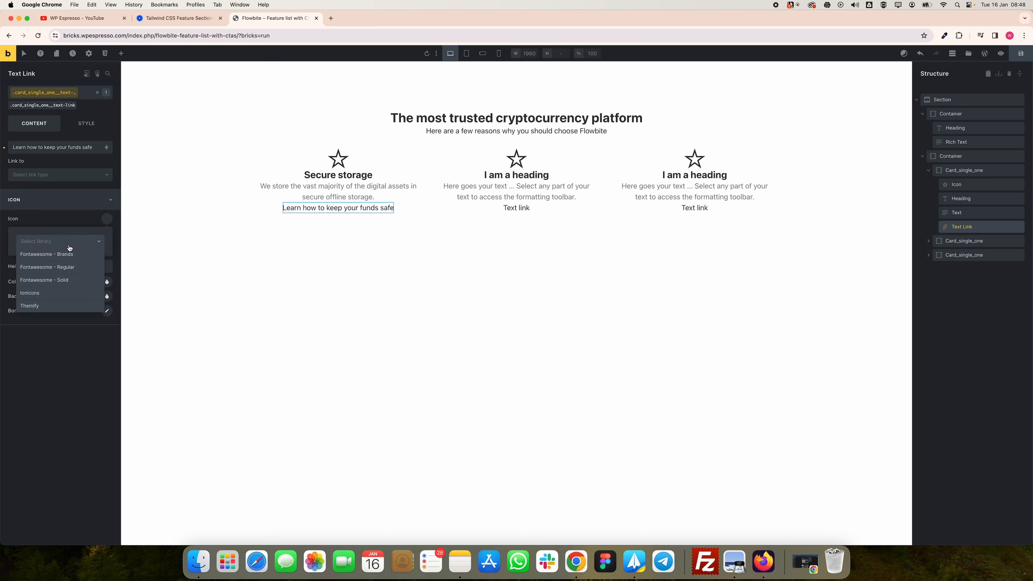
left_click(73, 305)
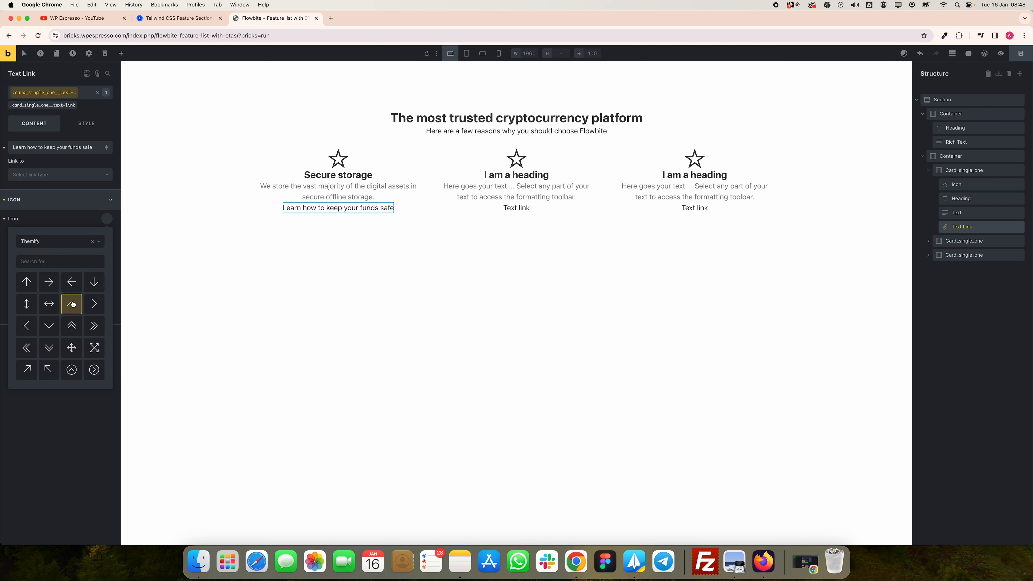
left_click(90, 309)
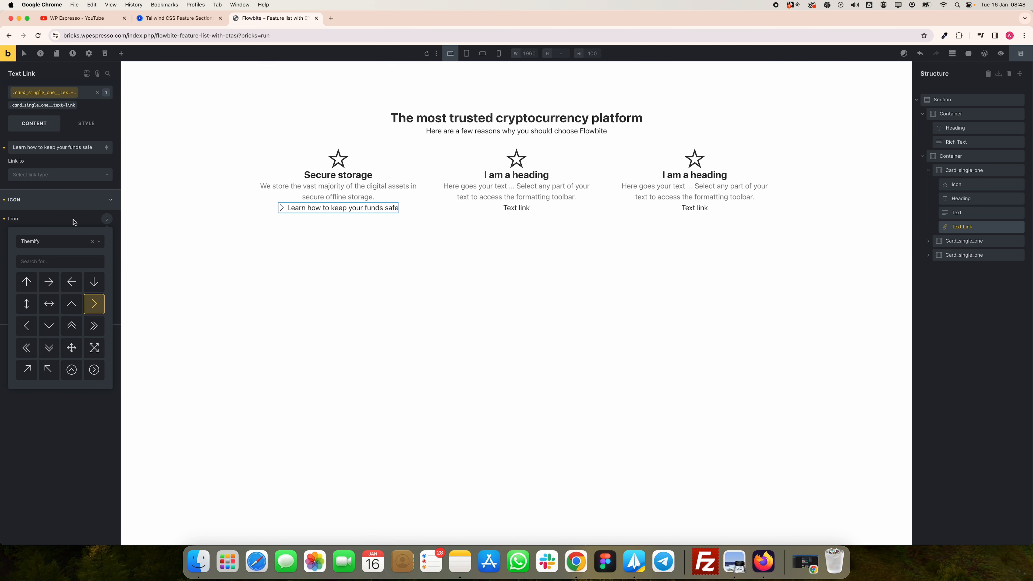
left_click(67, 224)
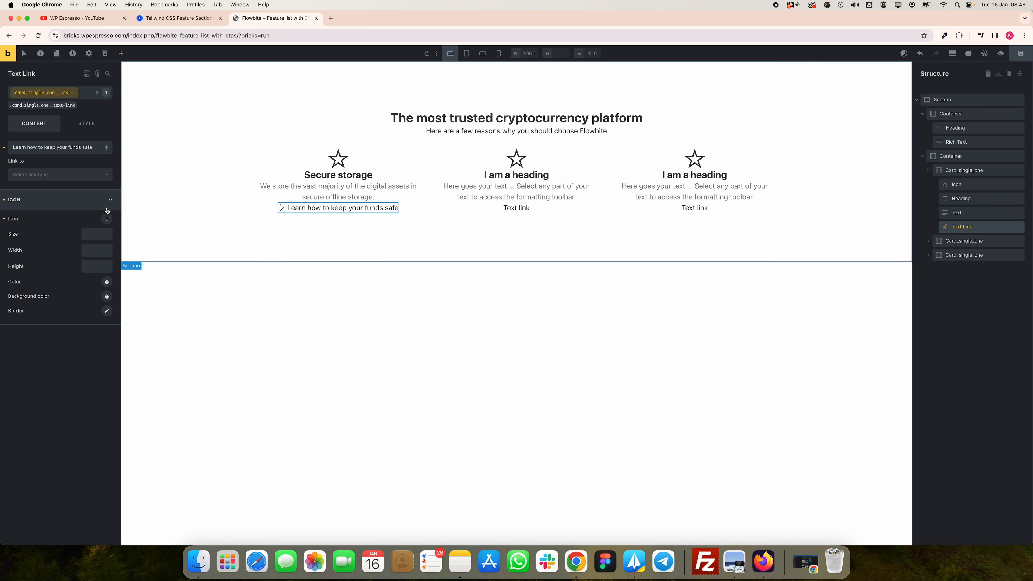
left_click(106, 219)
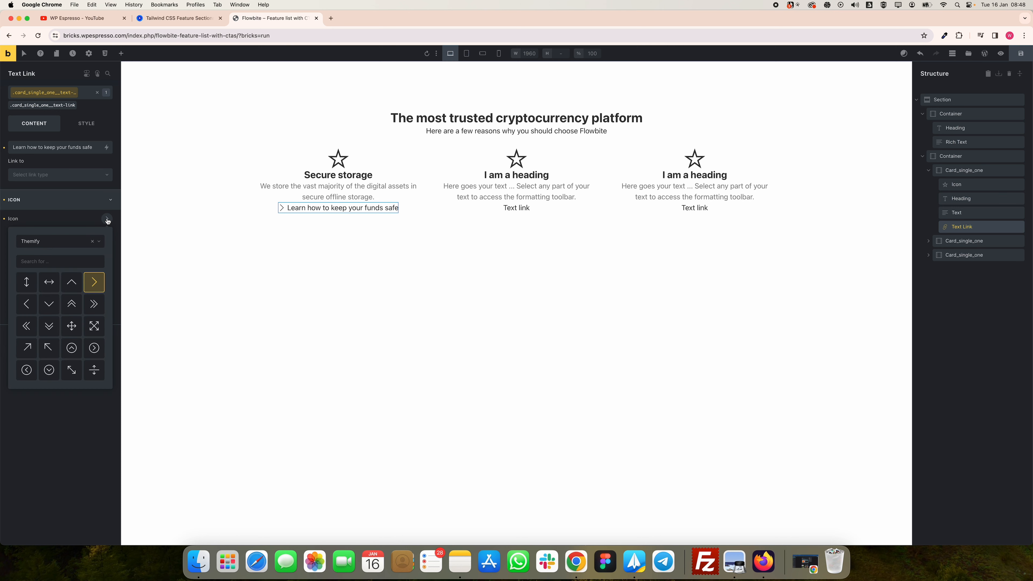
left_click(107, 220)
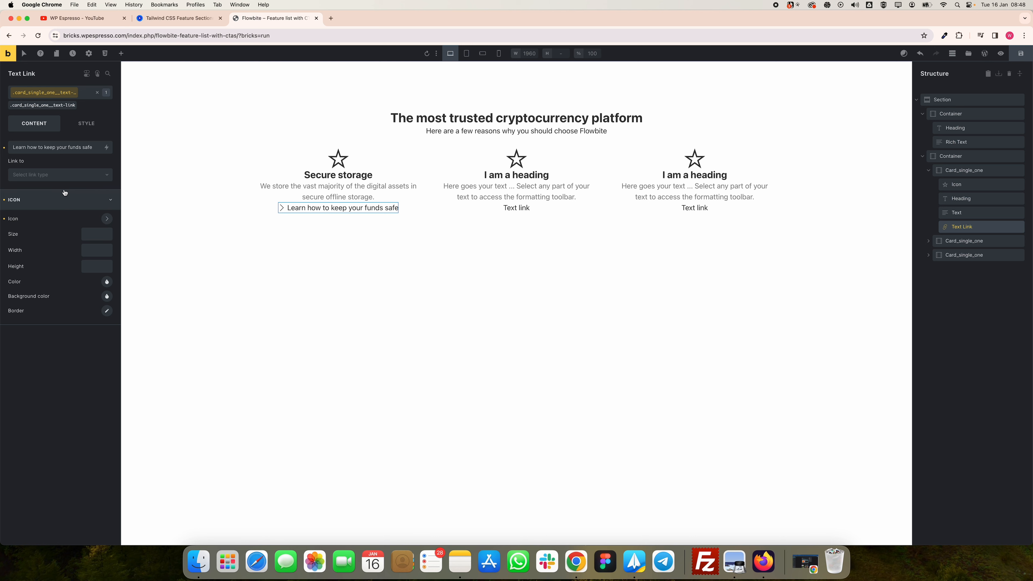
left_click(75, 125)
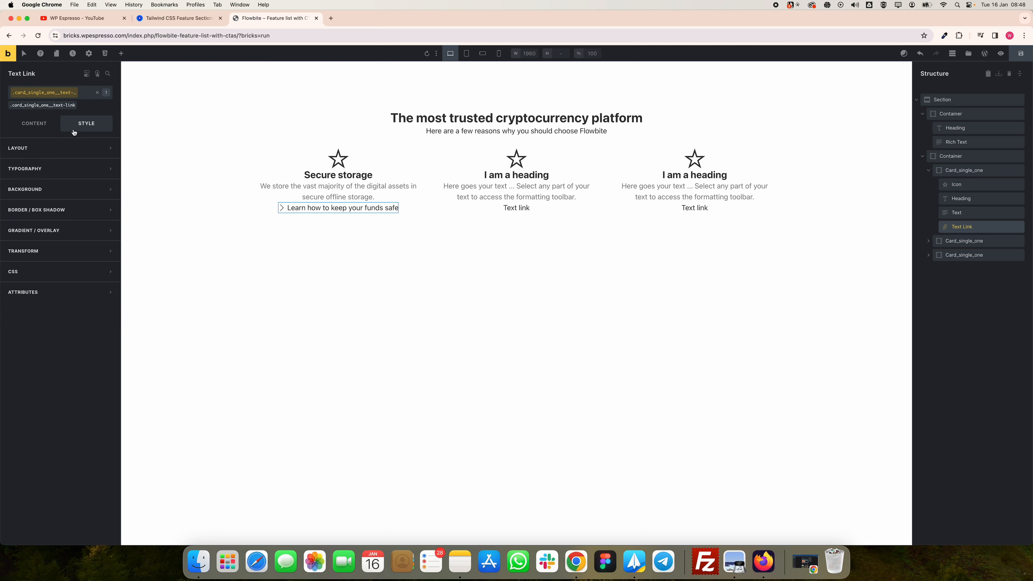
left_click(44, 128)
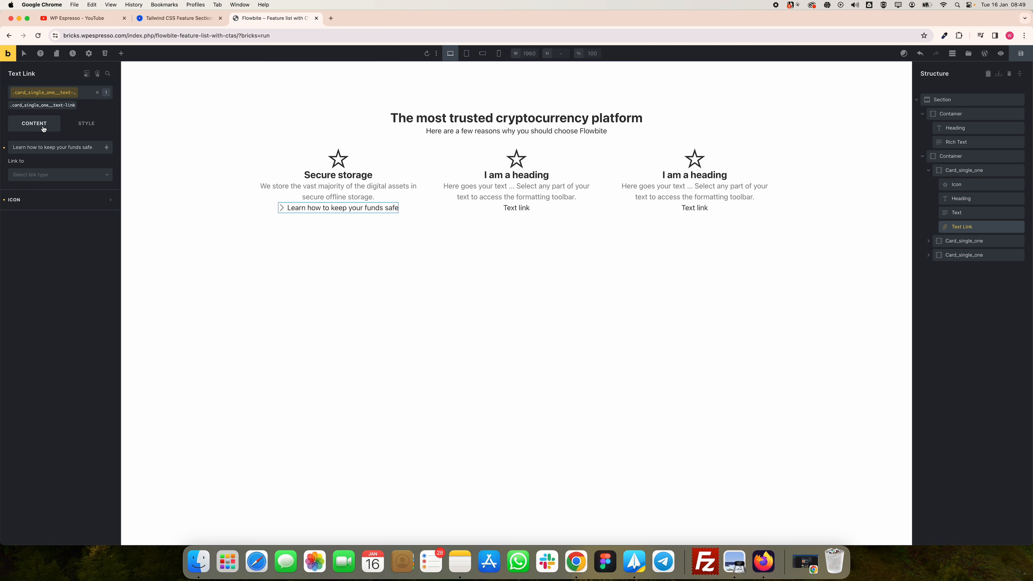
left_click(42, 174)
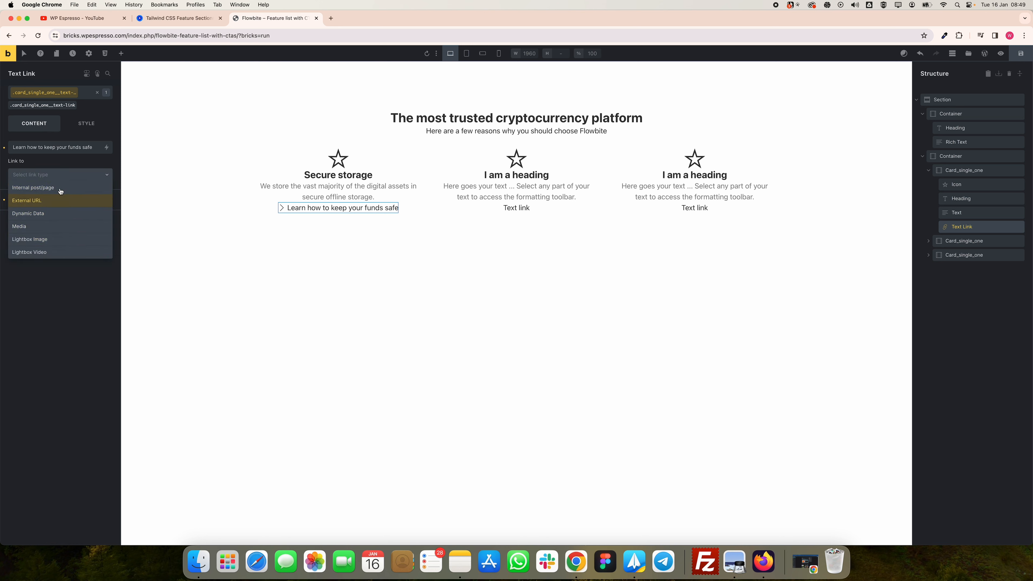
left_click(56, 171)
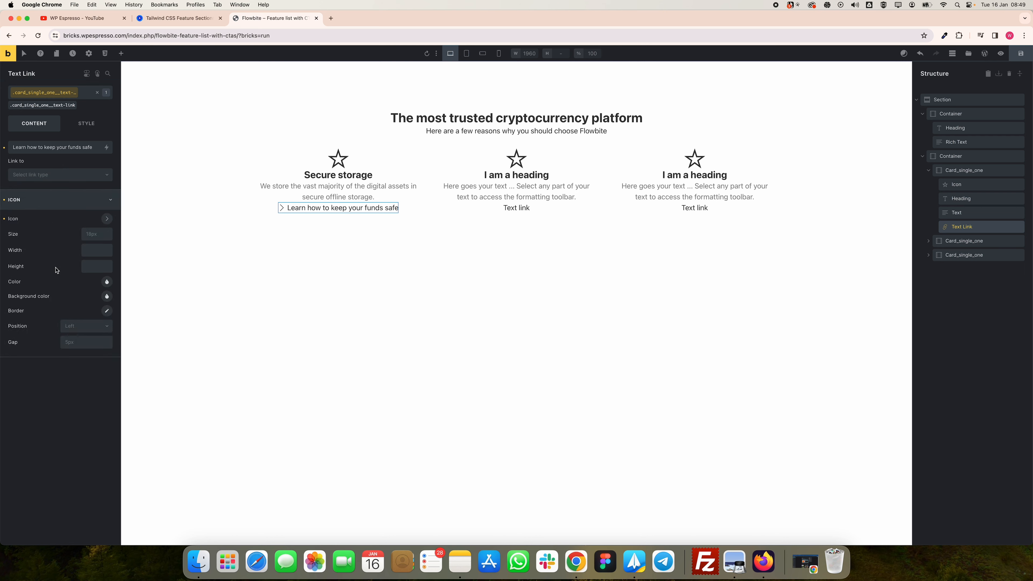
Step: Set the icon position of the card_single_one__text-link class to Right and compare the link with Flowbite's original
left_click(79, 328)
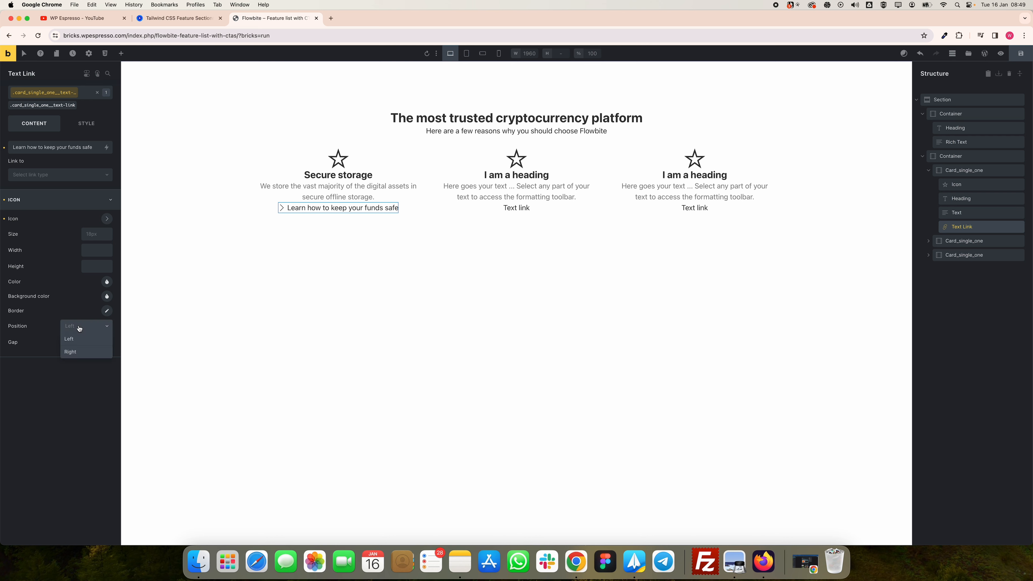
left_click(76, 352)
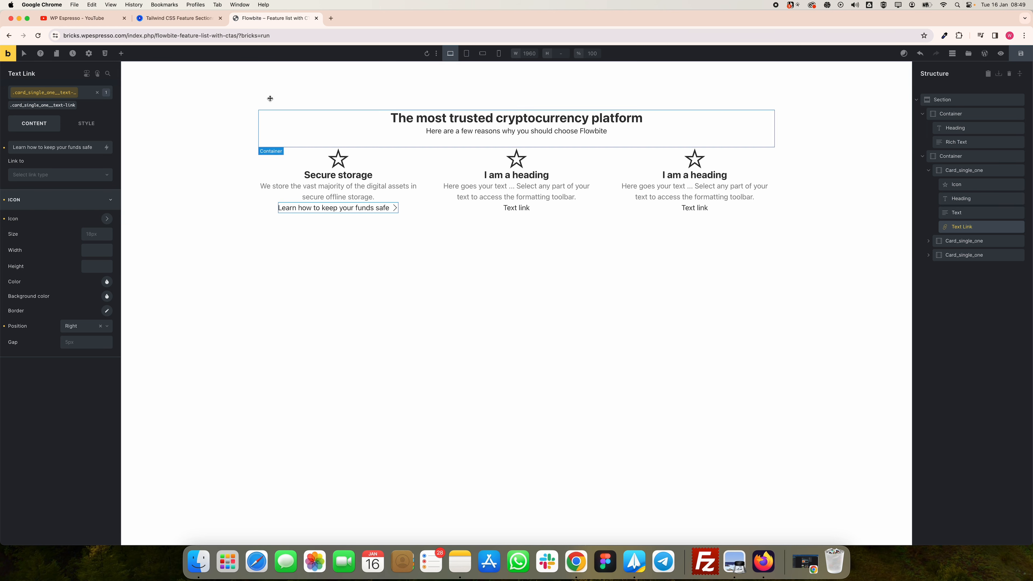
left_click(197, 21)
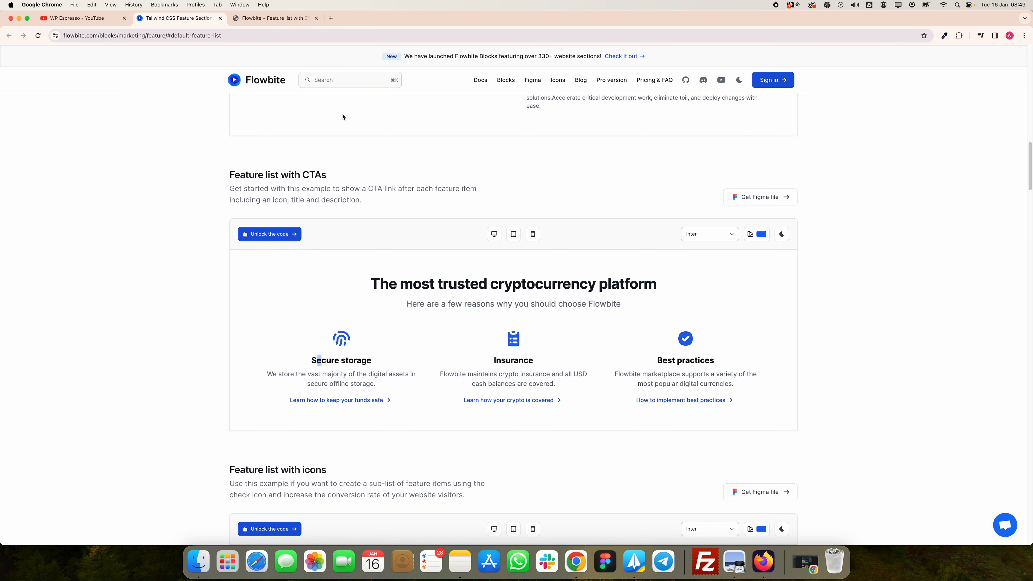
key("ctrl+Tab")
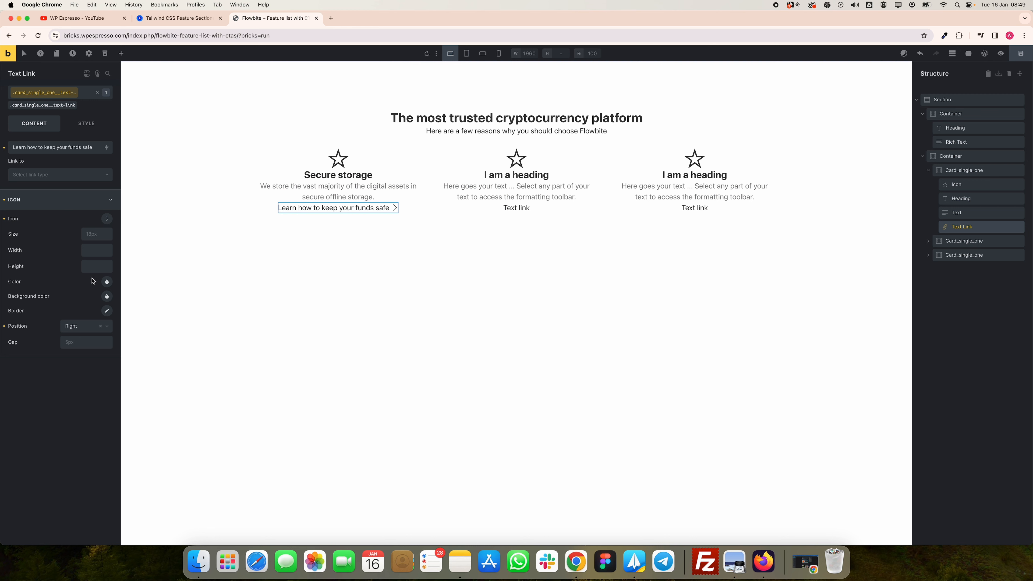
Step: Set the text color of the card_single_one__text-link class on the first card's link to the blue Action color
left_click(92, 239)
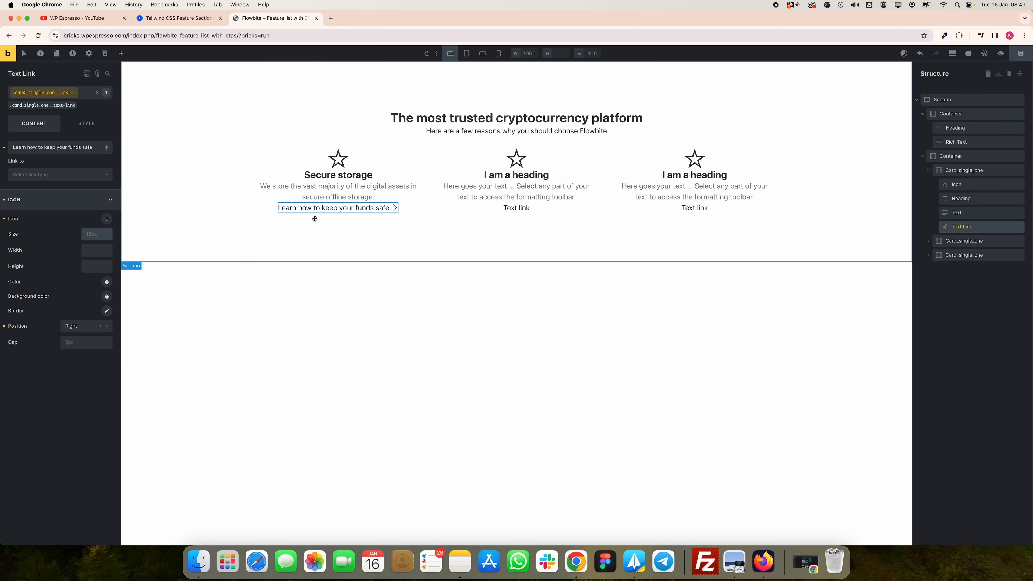
left_click(39, 201)
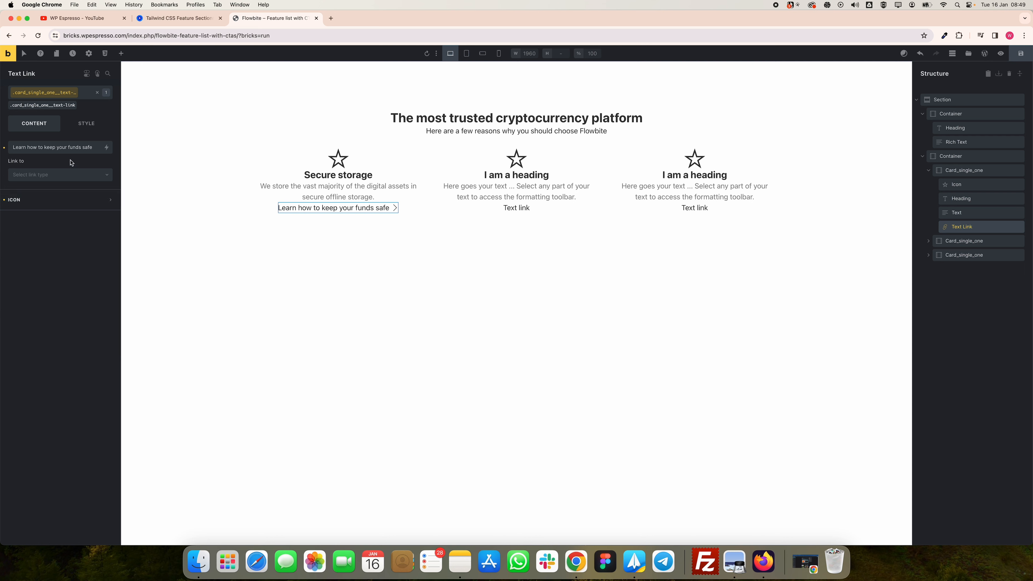
left_click(84, 124)
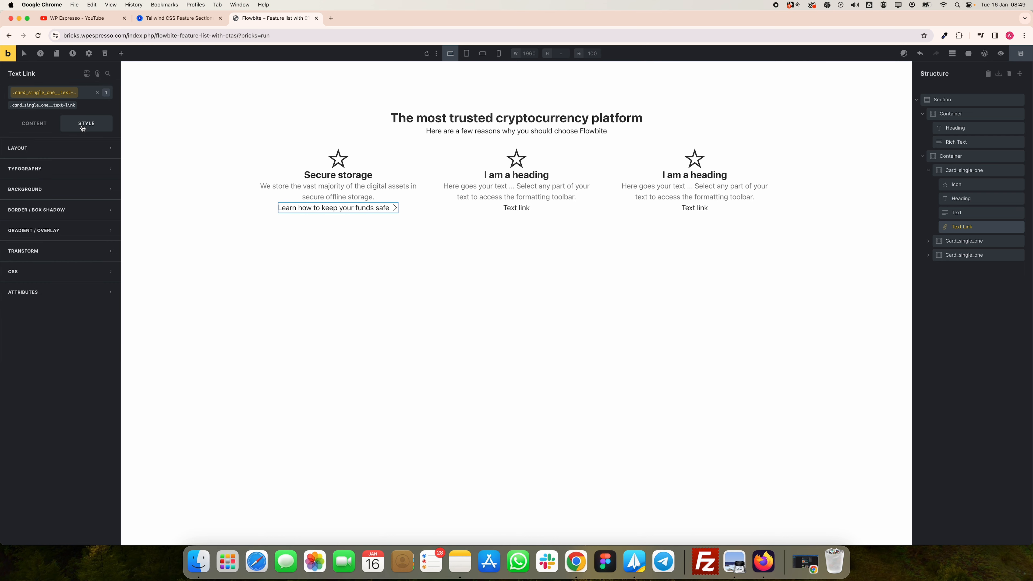
left_click(41, 168)
left_click(107, 188)
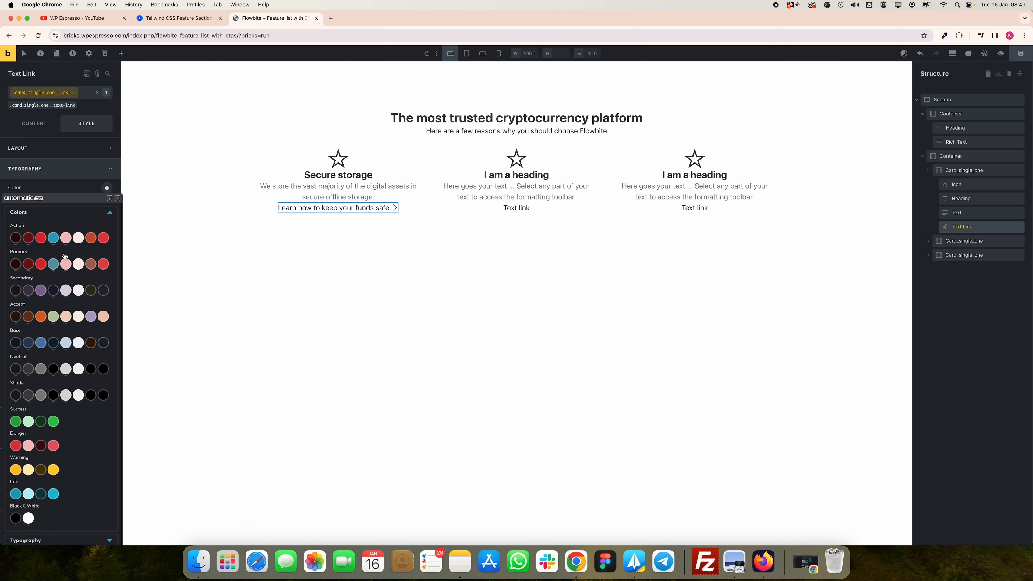
left_click(54, 237)
left_click(54, 237)
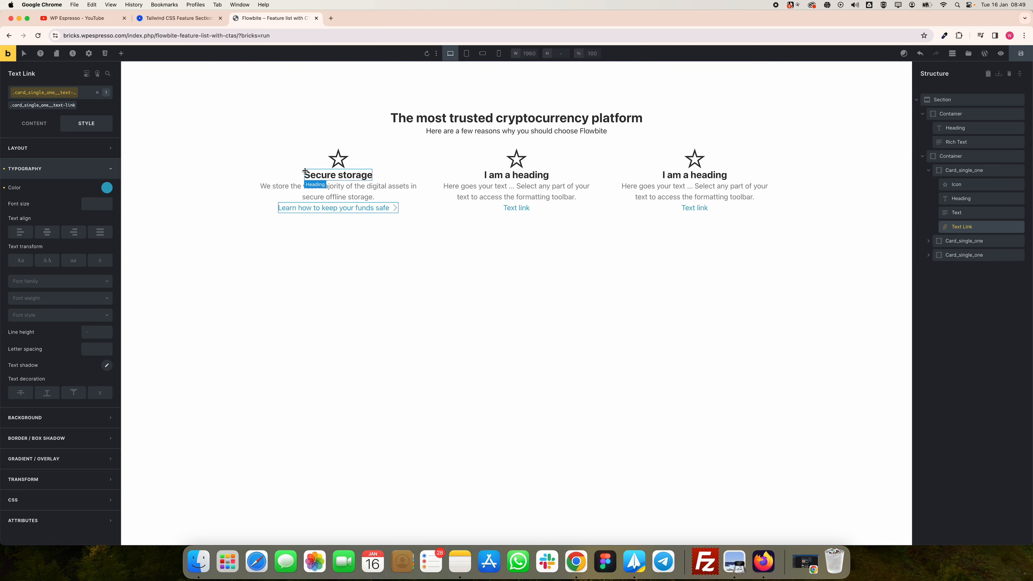
key("ctrl+shift+Tab")
key("ctrl+Tab")
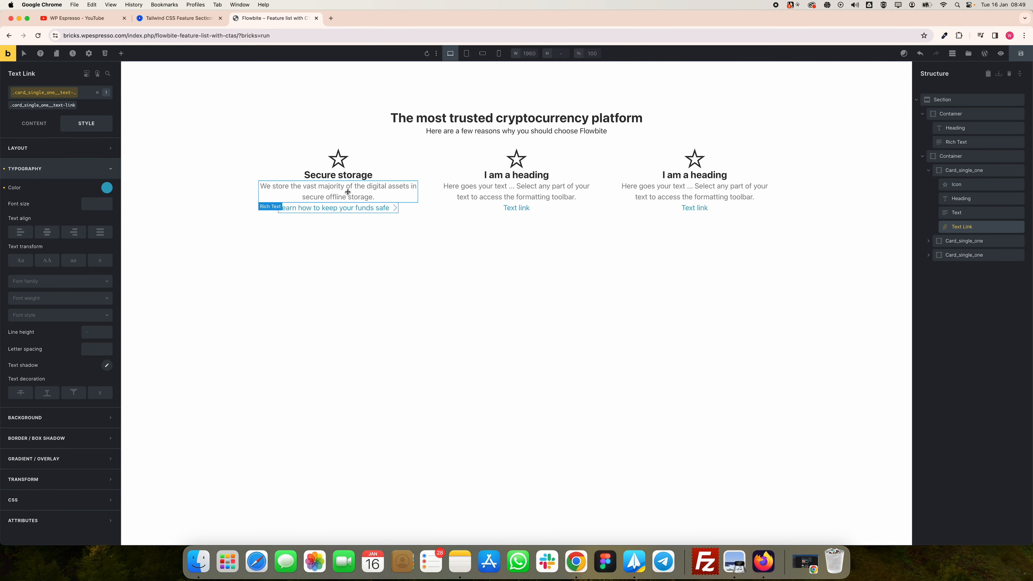
Step: Set the color of the card_single_one__icon class on the first card's star to the blue Action color and compare it with Flowbite's icons
left_click(339, 161)
left_click(42, 105)
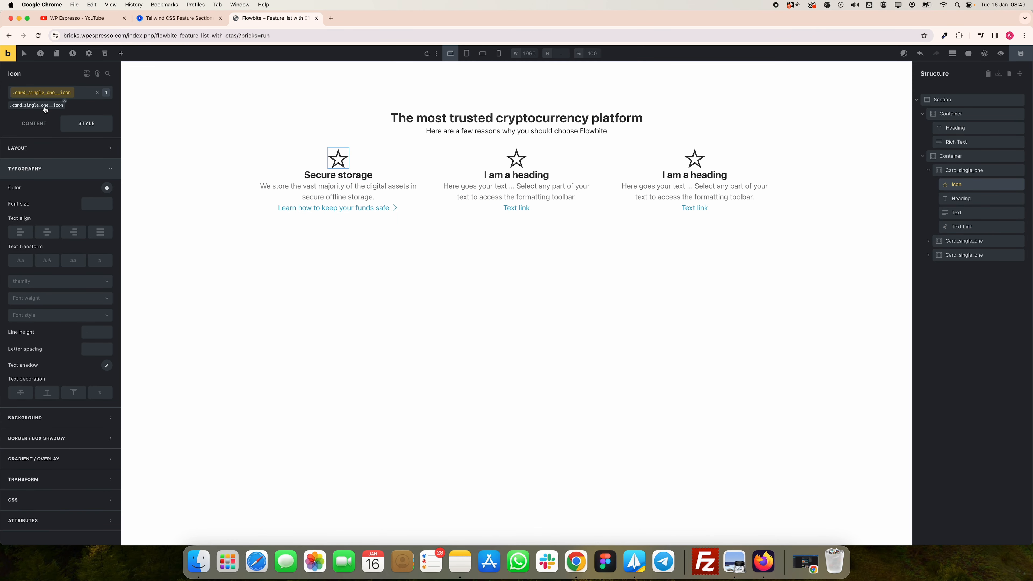
left_click(107, 188)
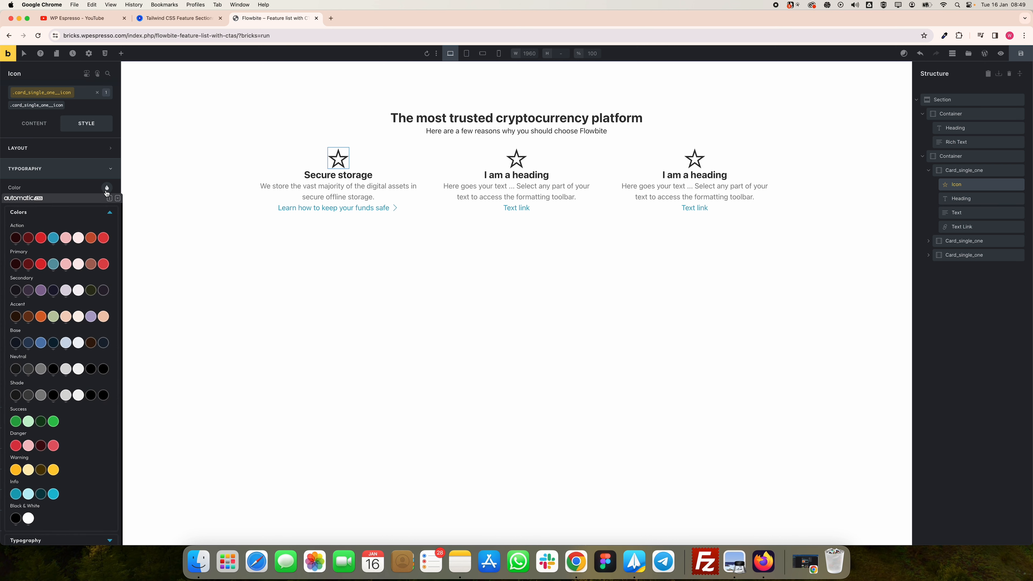
left_click(53, 237)
left_click(72, 176)
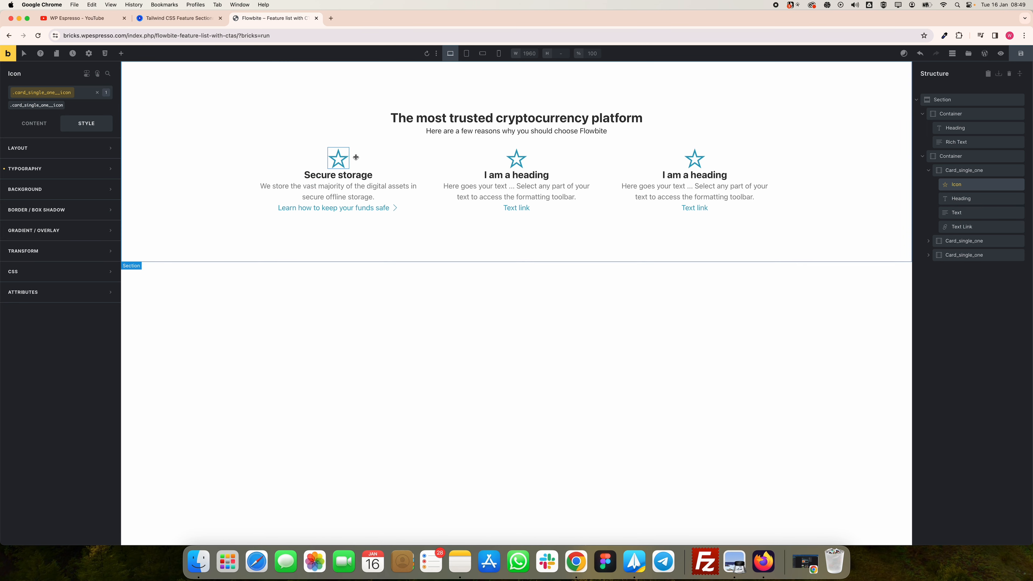
left_click(195, 21)
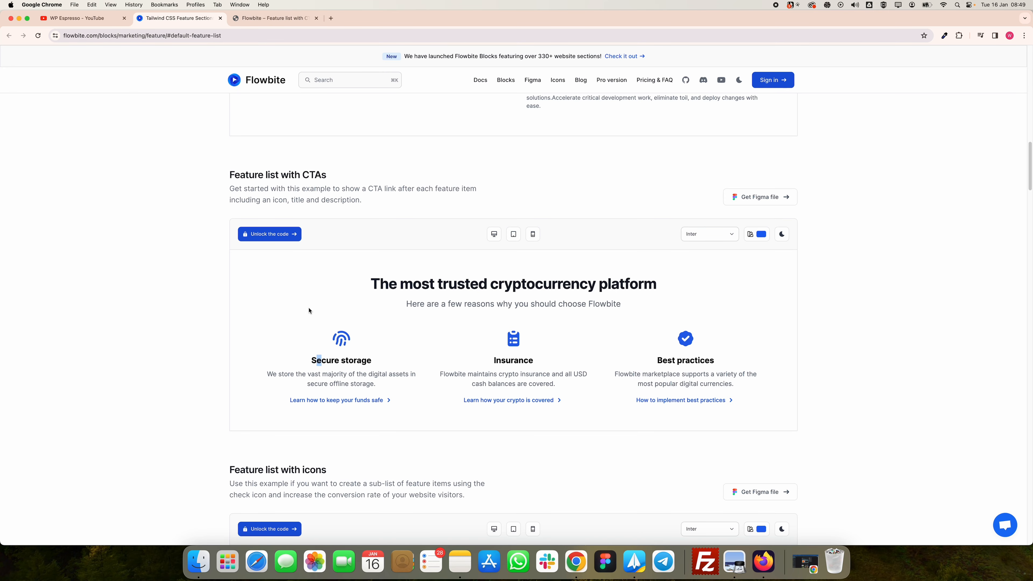
key("ctrl+Tab")
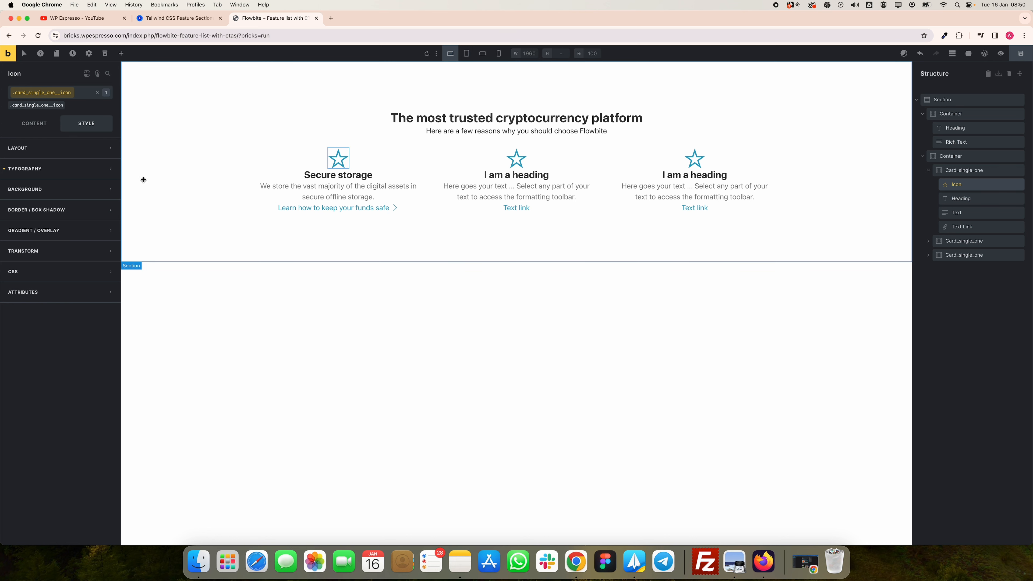
Step: Compare the first card's element grouping and spacing with the Secure storage feature in Flowbite's original
left_click(379, 164)
left_click(929, 172)
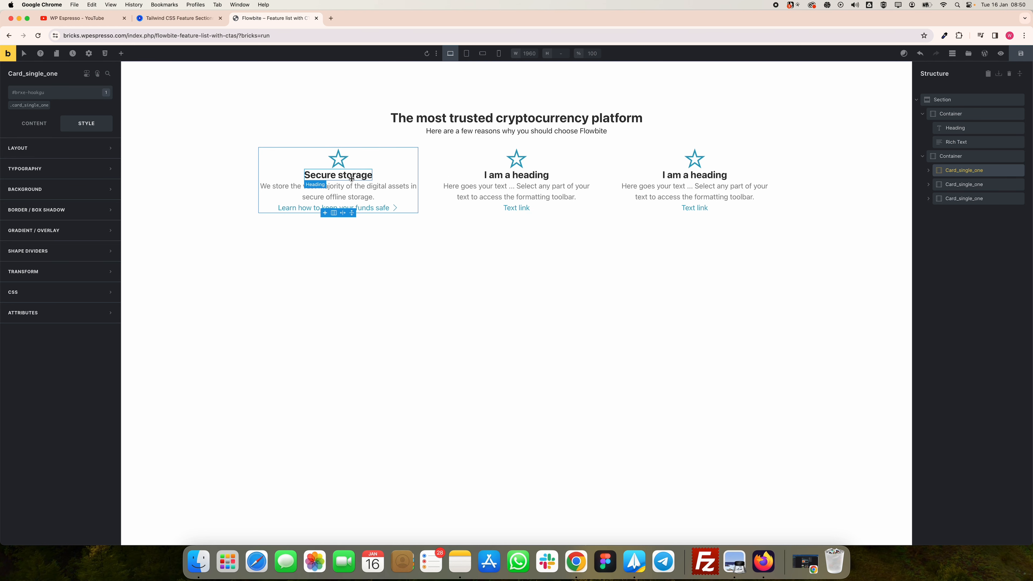
key("ctrl+shift+Tab")
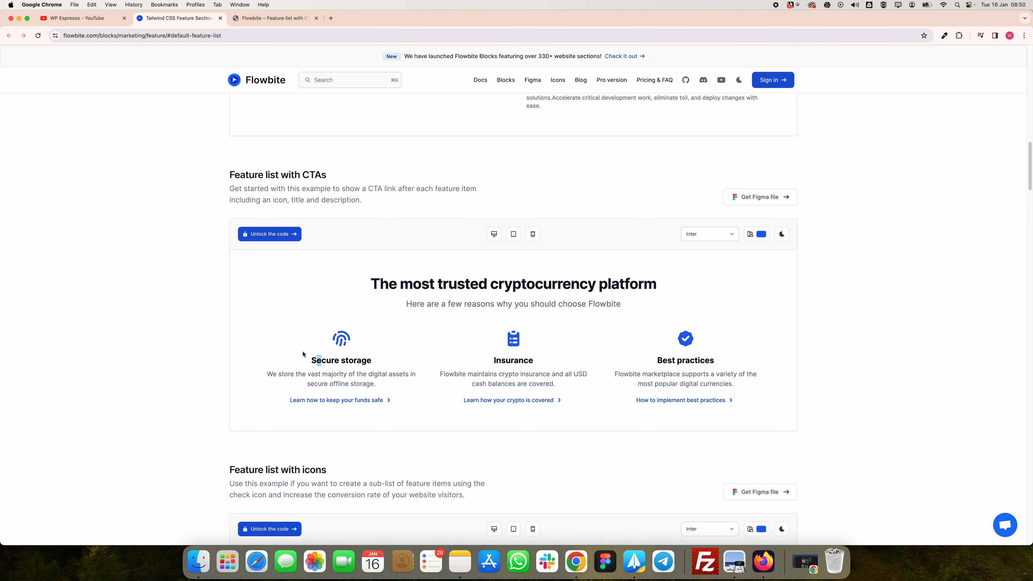
left_click_drag(313, 333, 390, 388)
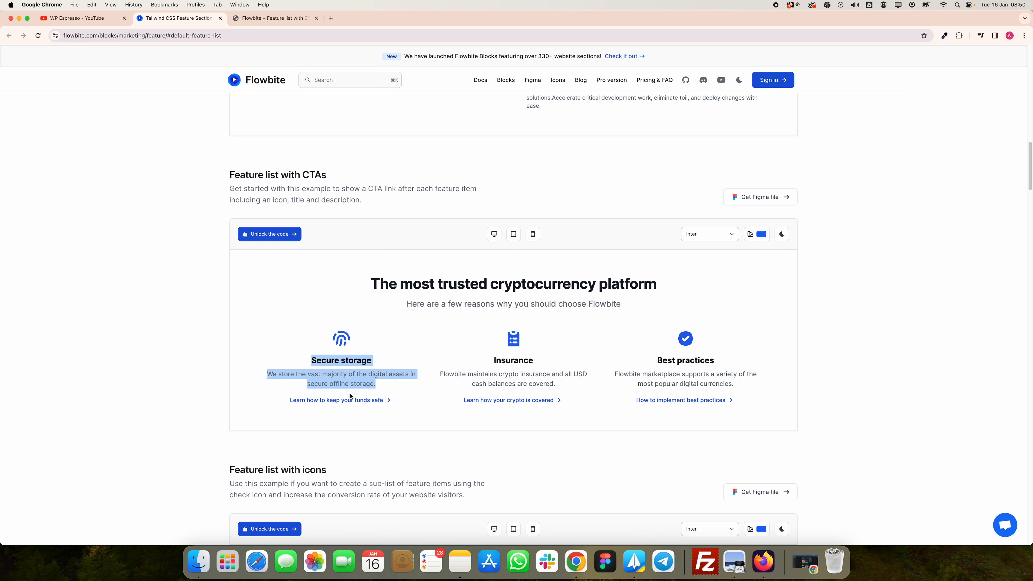
left_click(415, 394)
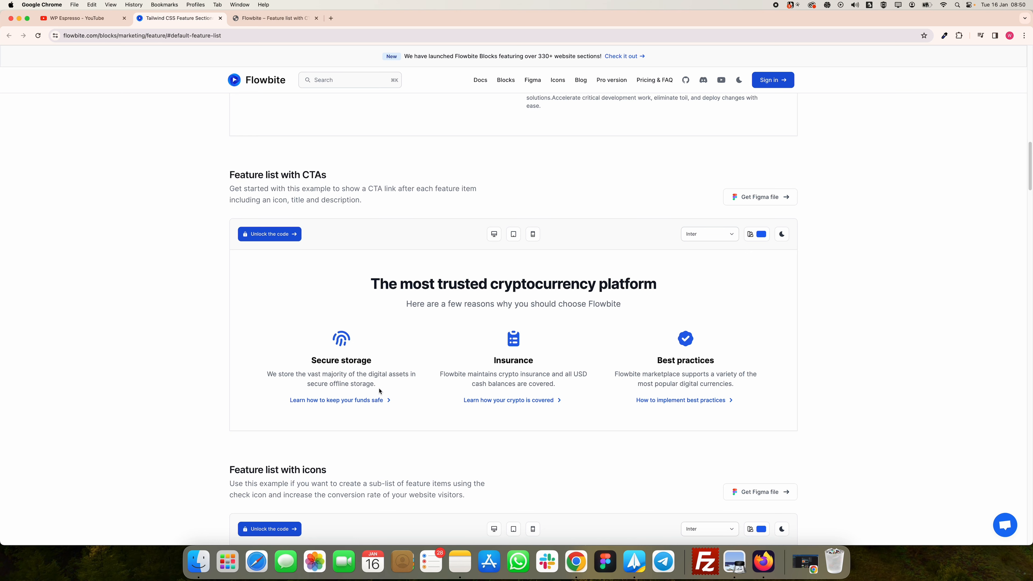
key("ctrl+Tab")
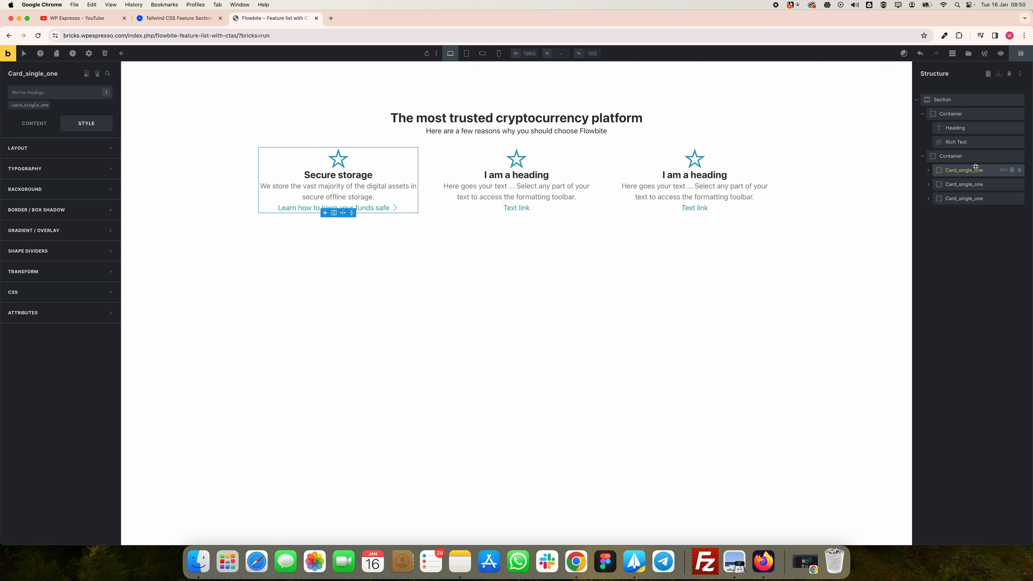
left_click(32, 108)
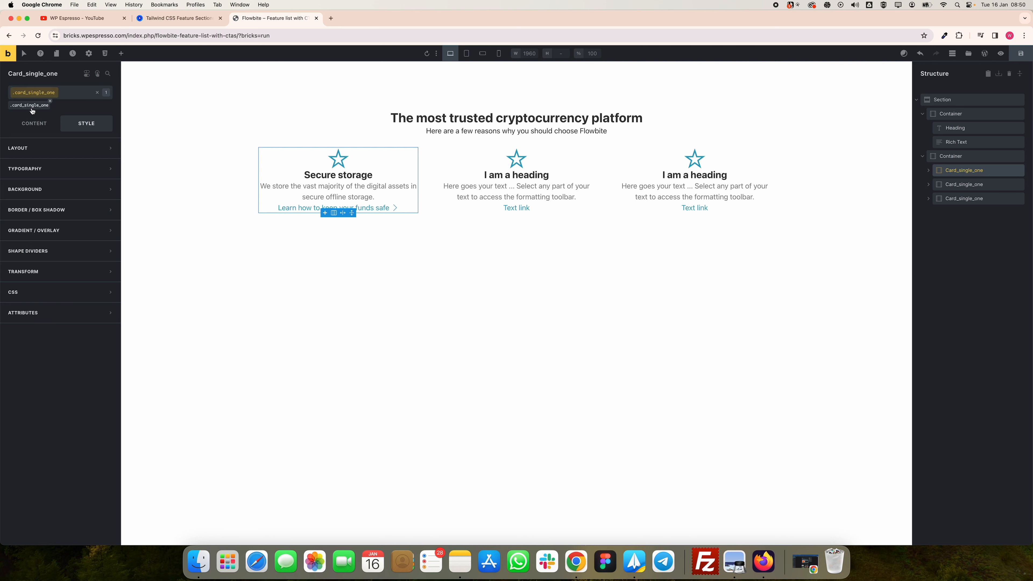
left_click(40, 124)
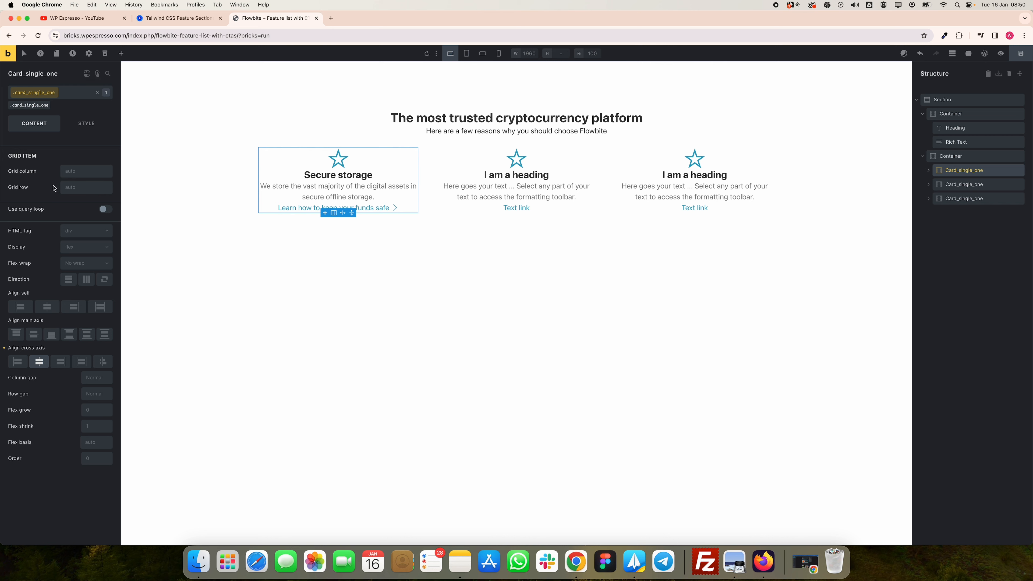
right_click(79, 187)
left_click(78, 187)
right_click(78, 188)
left_click(80, 188)
left_click(929, 171)
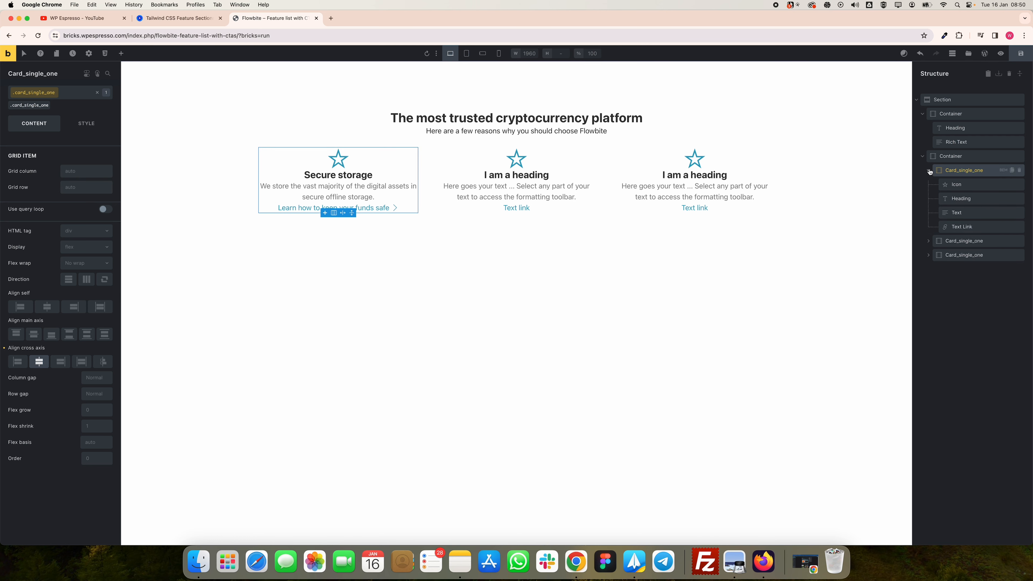
left_click(929, 171)
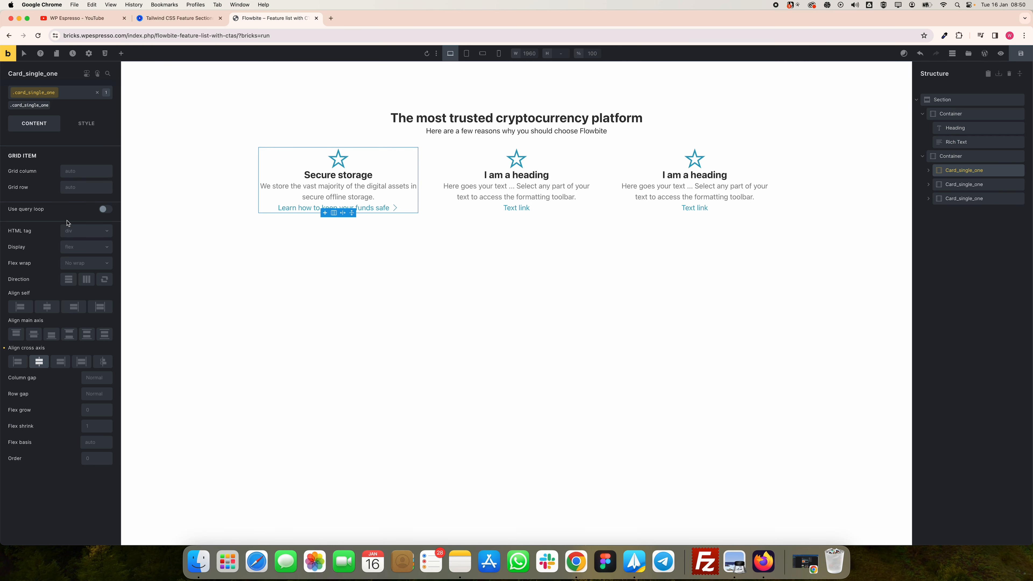
left_click(92, 395)
right_click(96, 394)
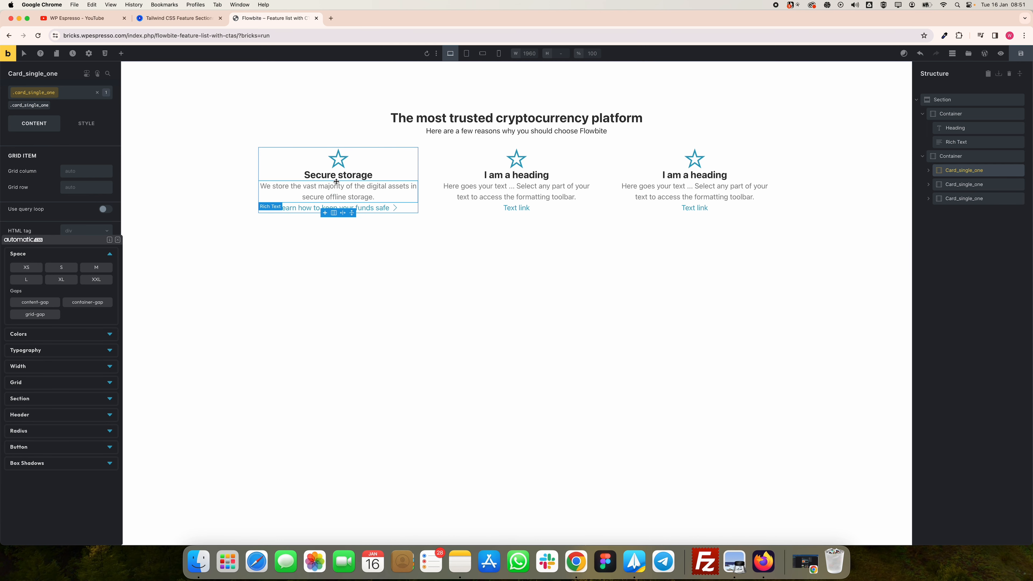
Step: Wrap the first card's Secure storage heading in its own container
left_click(928, 170)
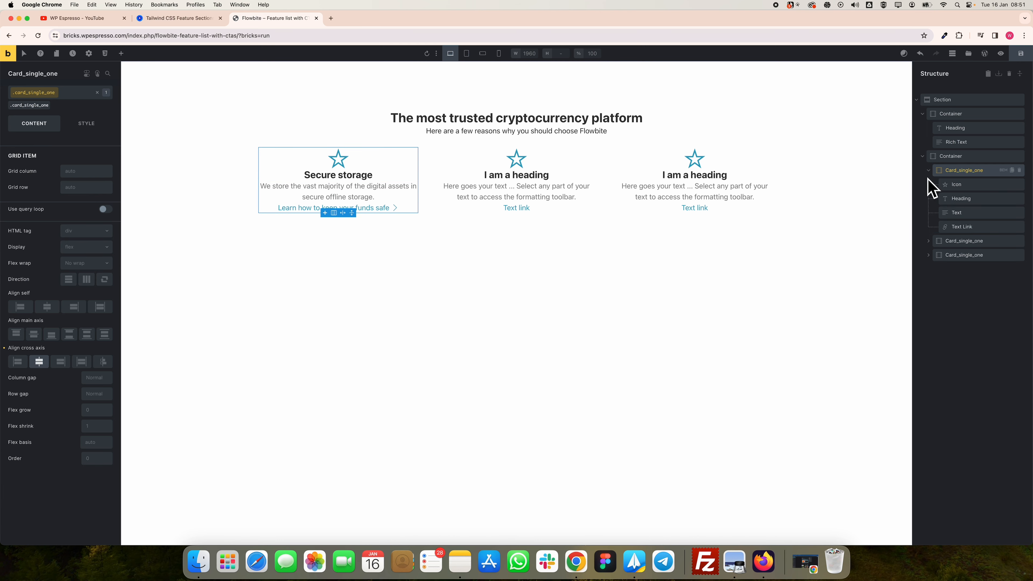
left_click(983, 201)
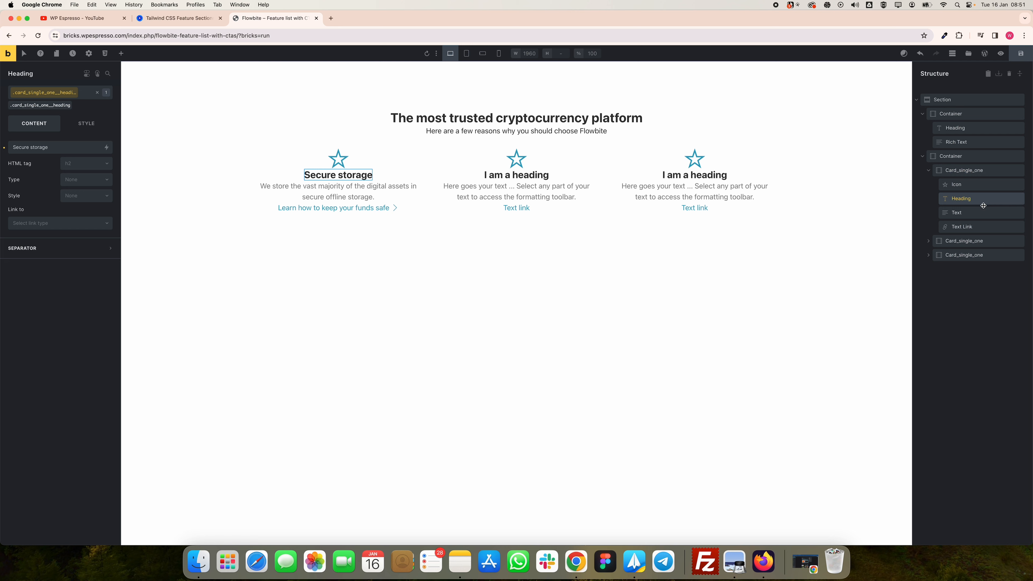
left_click(981, 211)
left_click(982, 203)
right_click(969, 199)
left_click(969, 202)
right_click(967, 199)
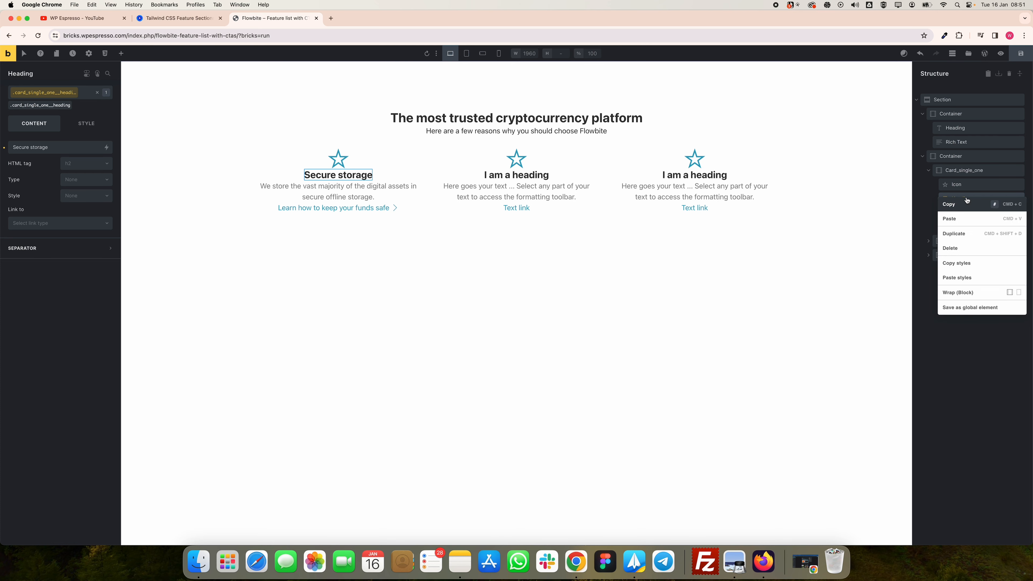
left_click(1010, 292)
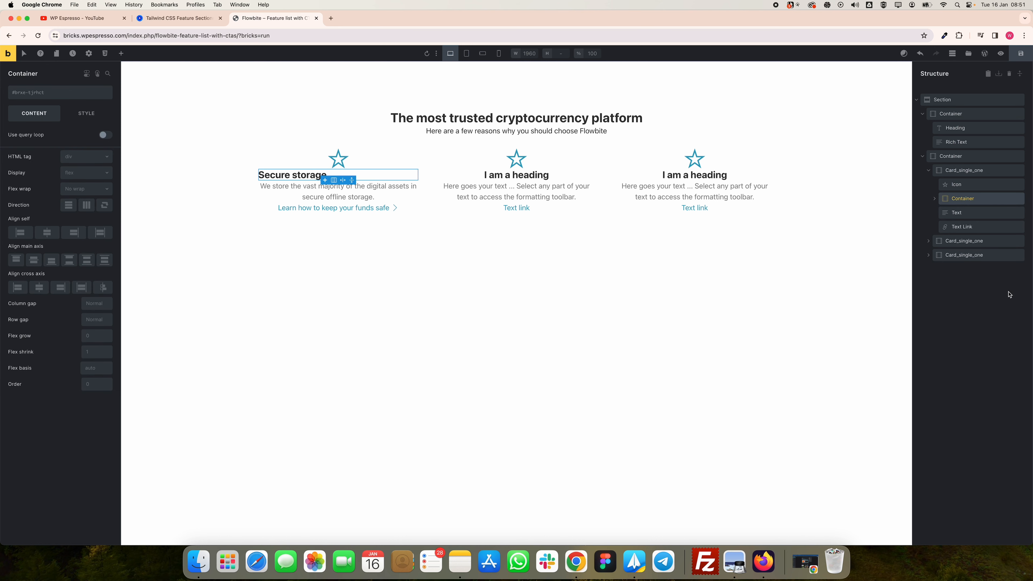
Step: Move the first card's description text into the new container, directly below the heading
left_click(934, 199)
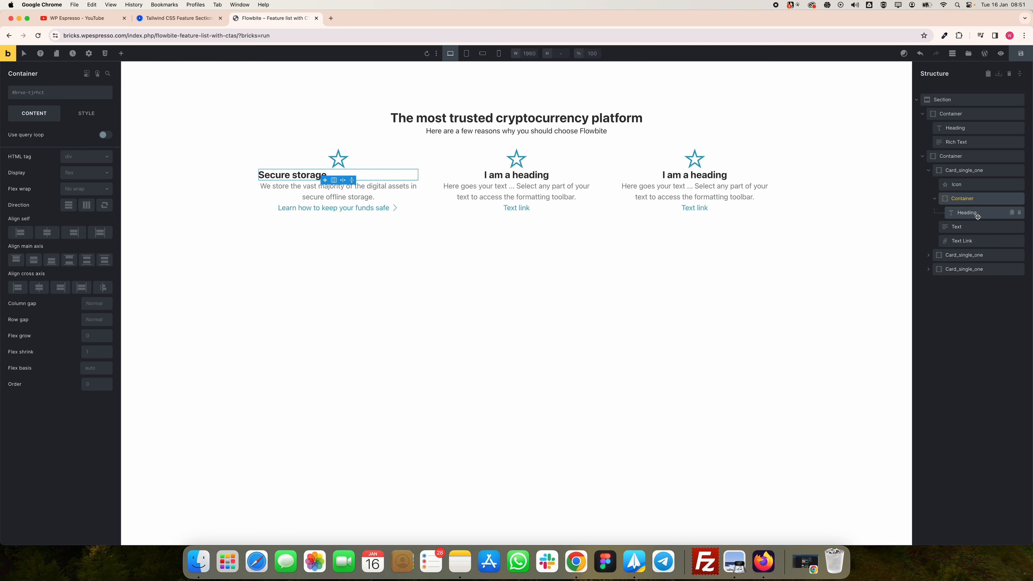
left_click(960, 228)
mouse_move(960, 229)
left_mouse_down()
mouse_move(971, 224)
mouse_move(963, 220)
left_mouse_up()
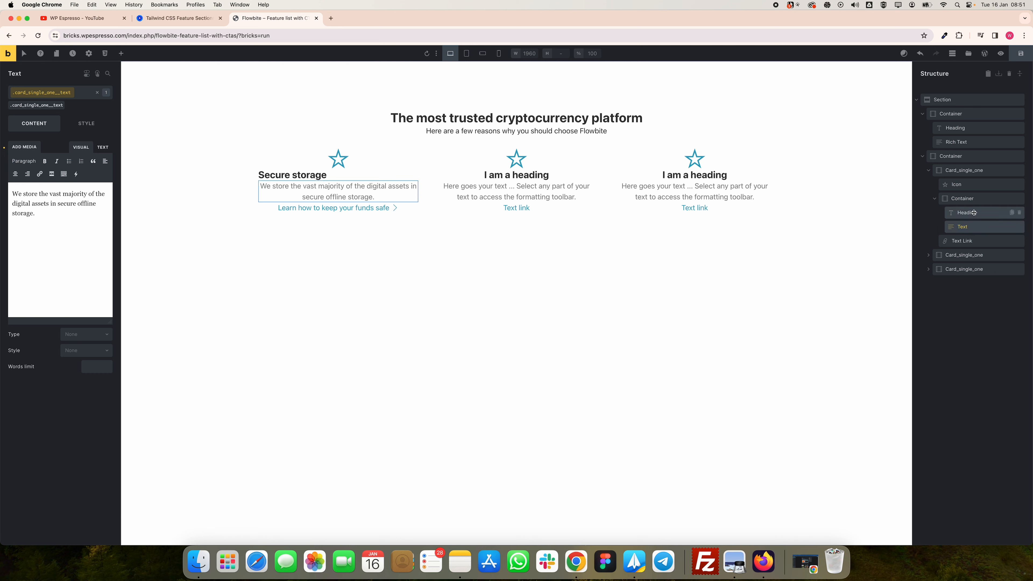
left_click(938, 200)
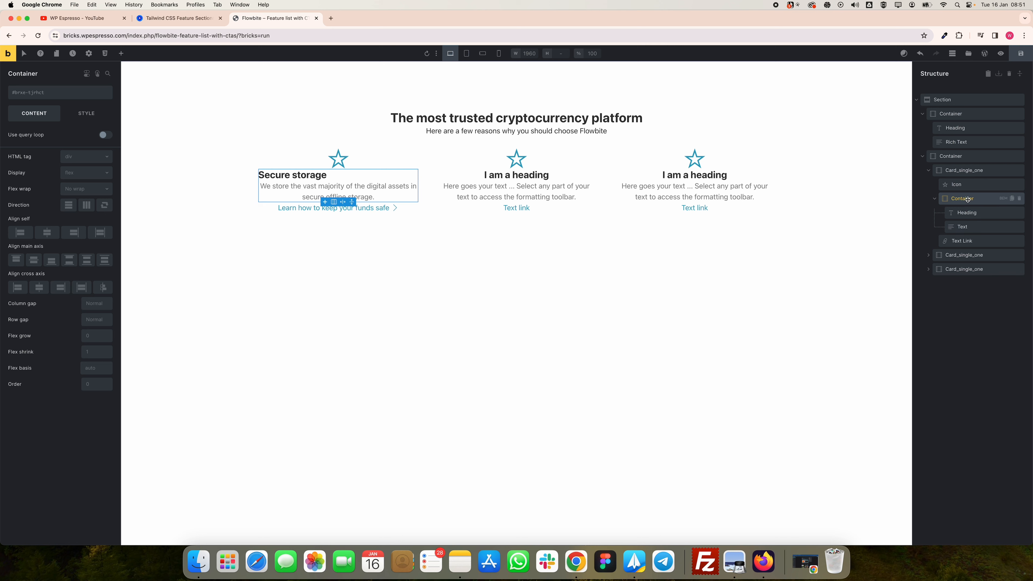
left_click(935, 199)
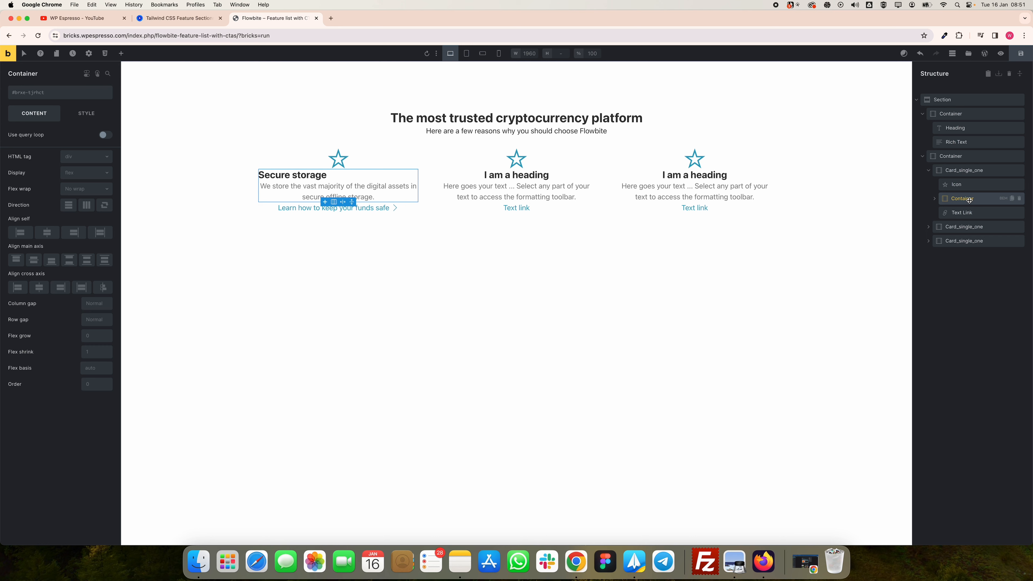
Step: Assign the class .wp-internal-container-card-one to the inner container and center its contents on the cross axis
left_click(56, 96)
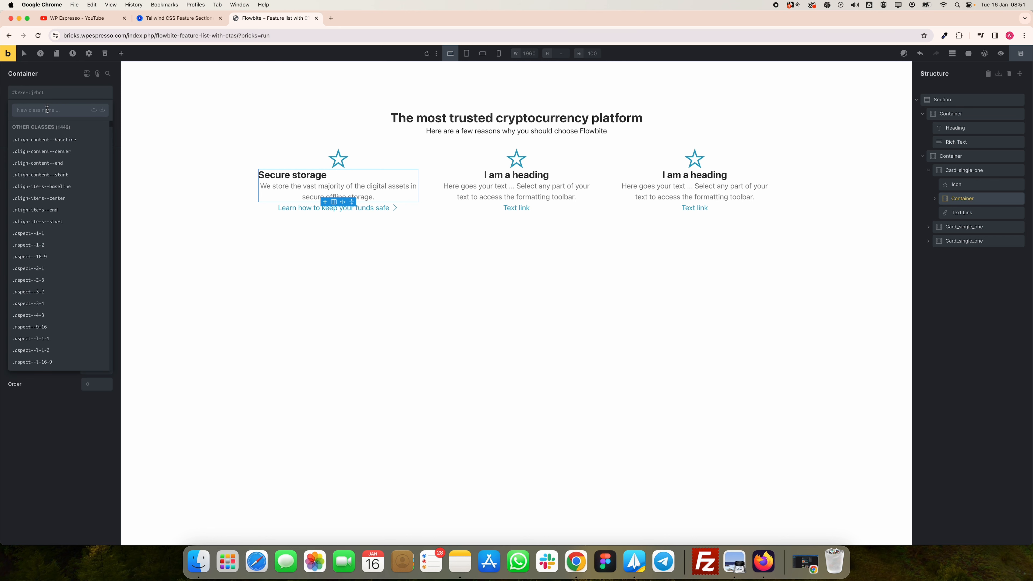
type(".wp-internal-container-card-one")
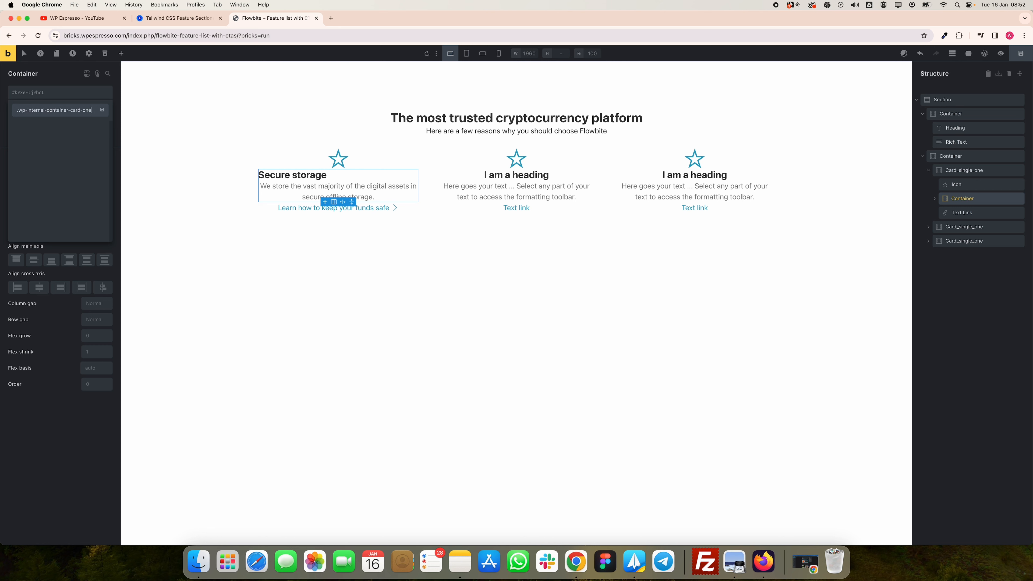
key("Return")
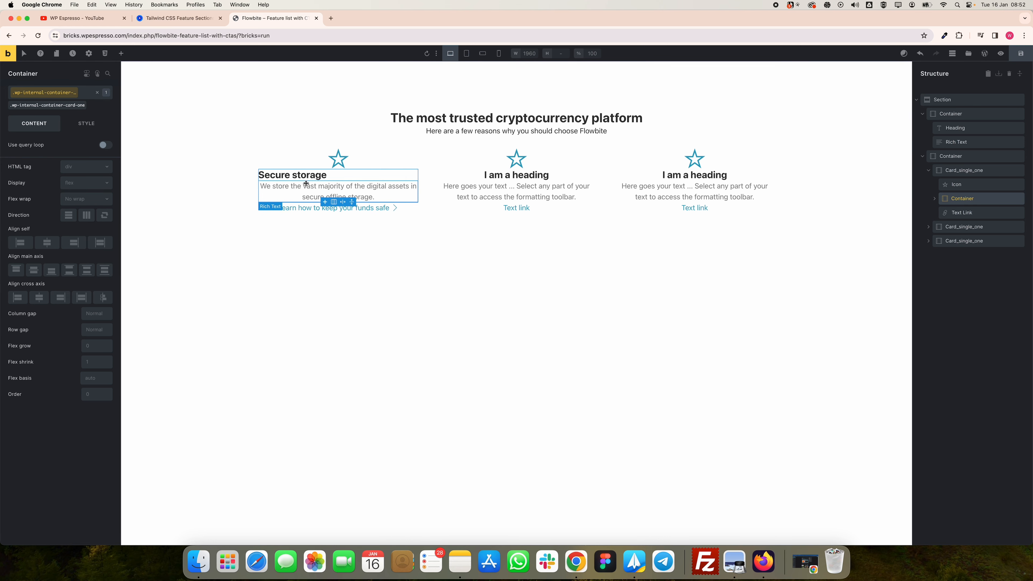
left_click(41, 299)
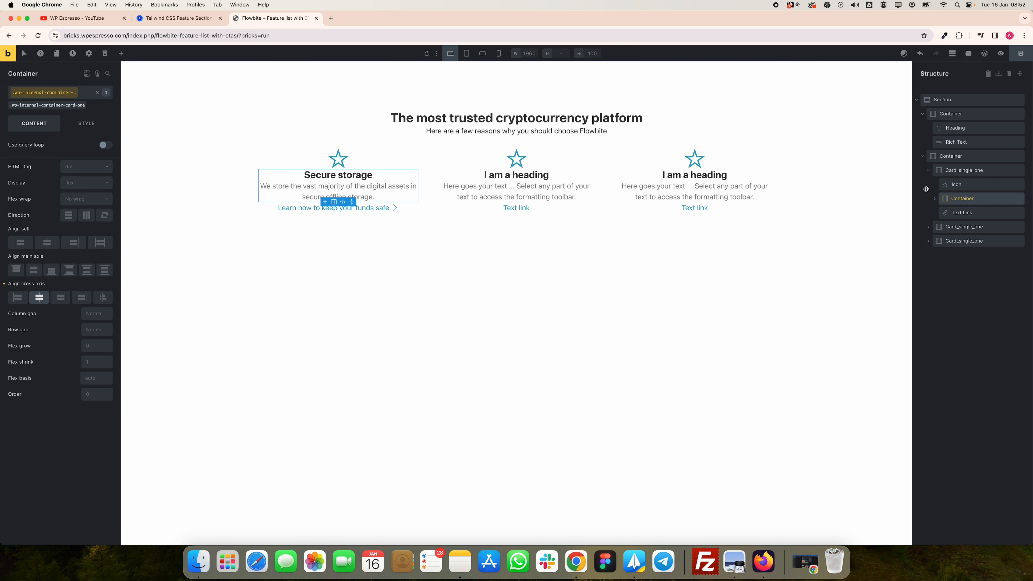
Step: Set the row gap of the first card's .card_single_one class to space-xs and compare the spacing with Flowbite's original
left_click(957, 172)
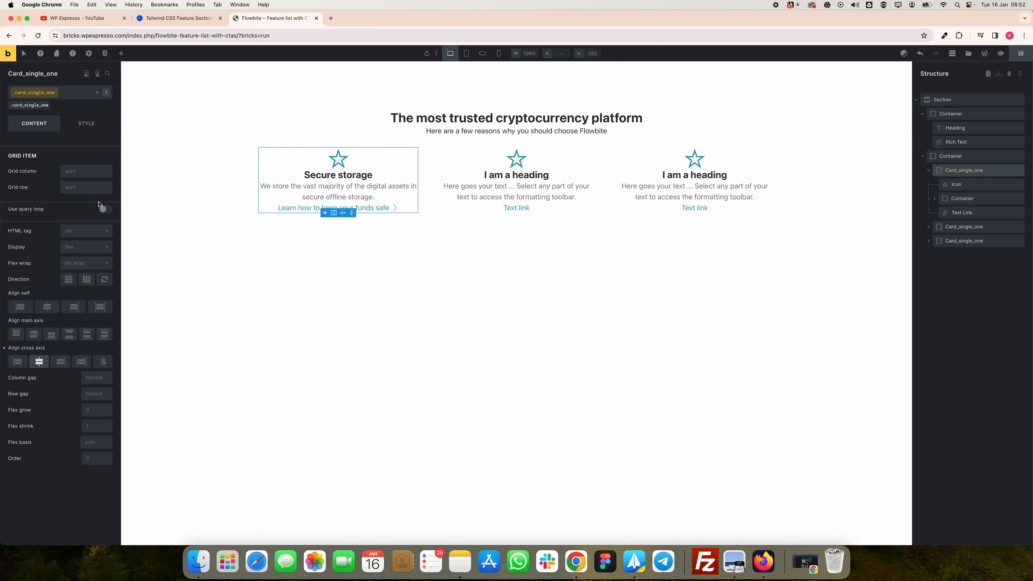
right_click(94, 394)
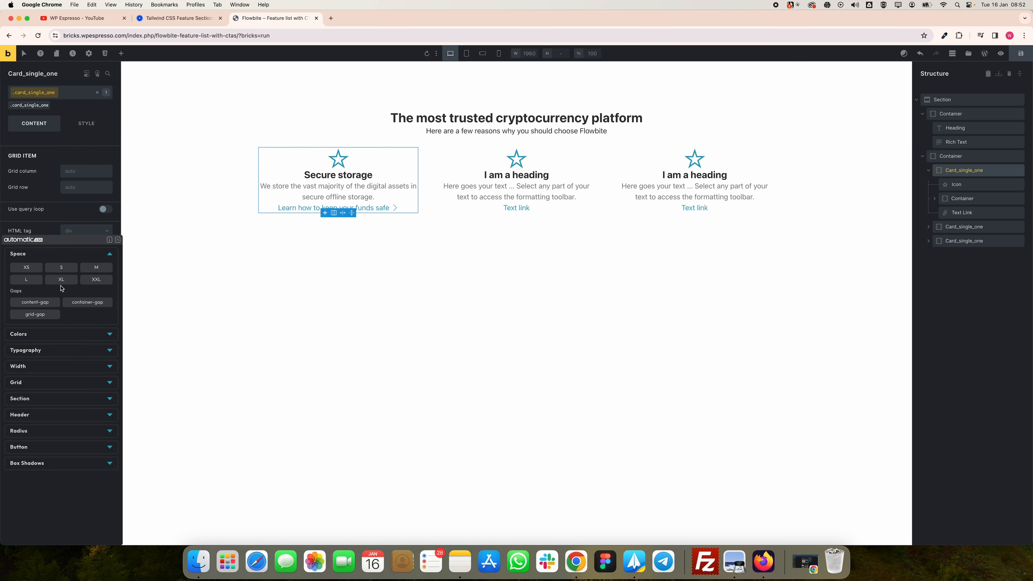
left_click(61, 267)
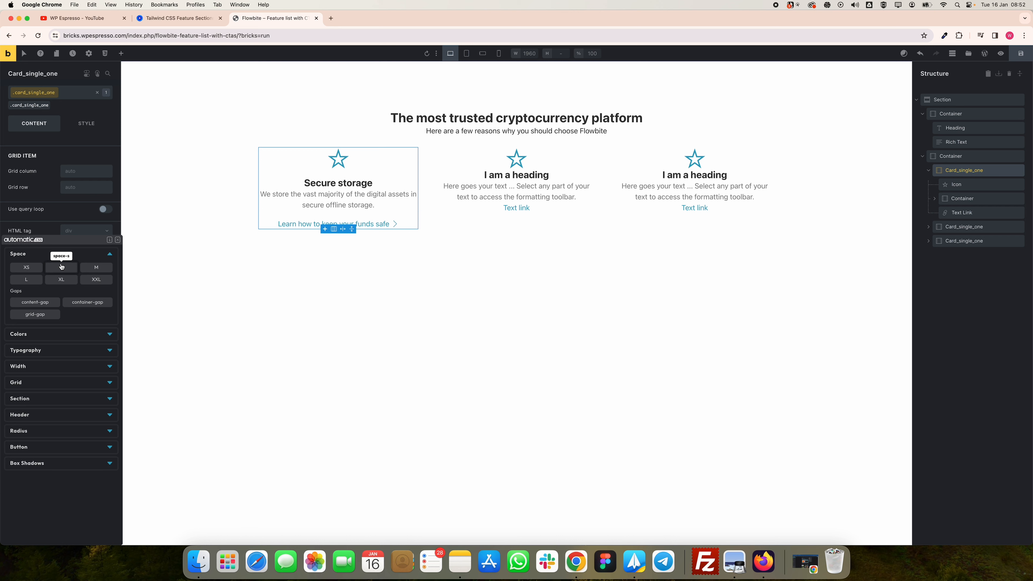
left_click(42, 268)
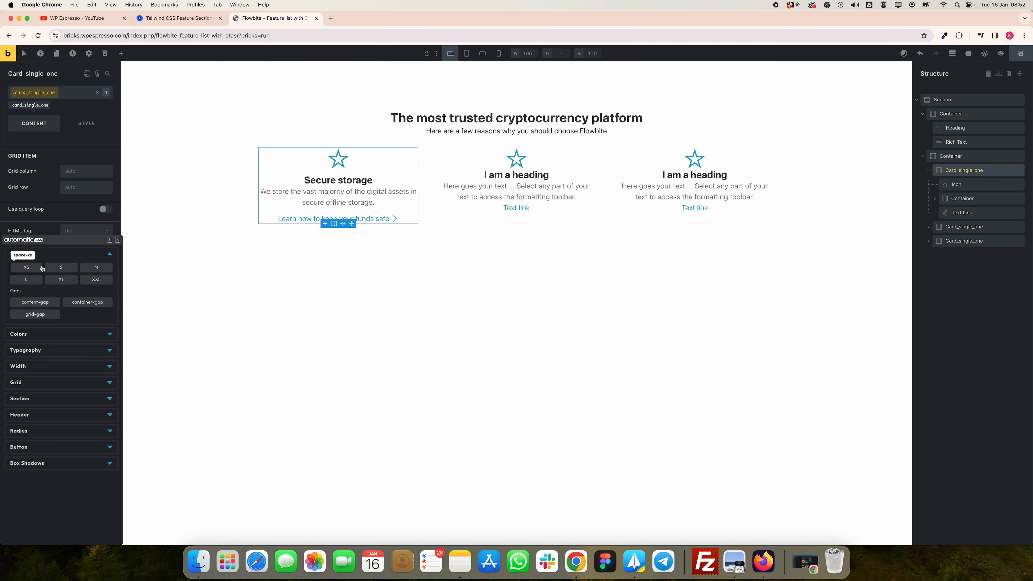
left_click(54, 269)
left_click(29, 267)
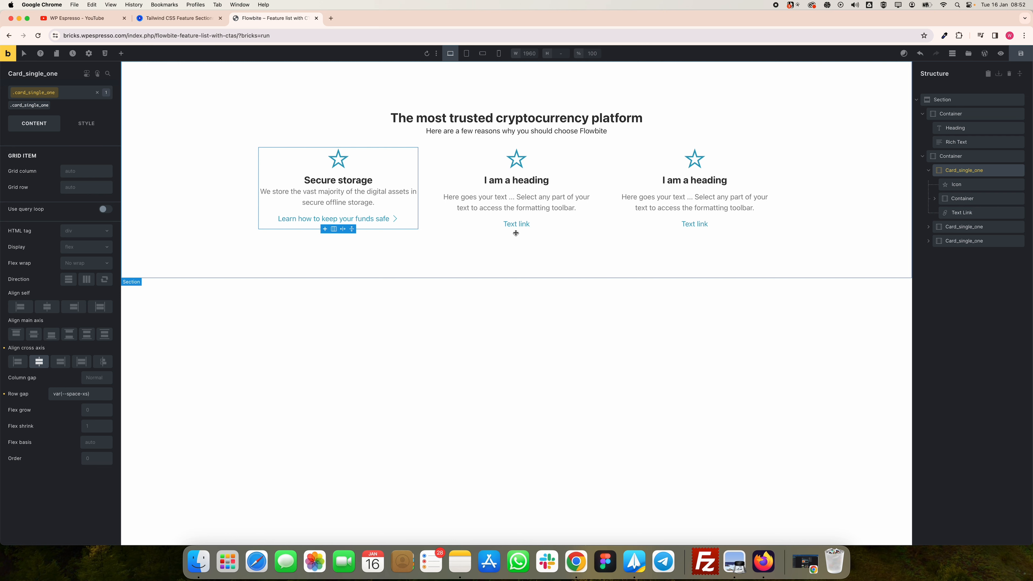
left_click(533, 254)
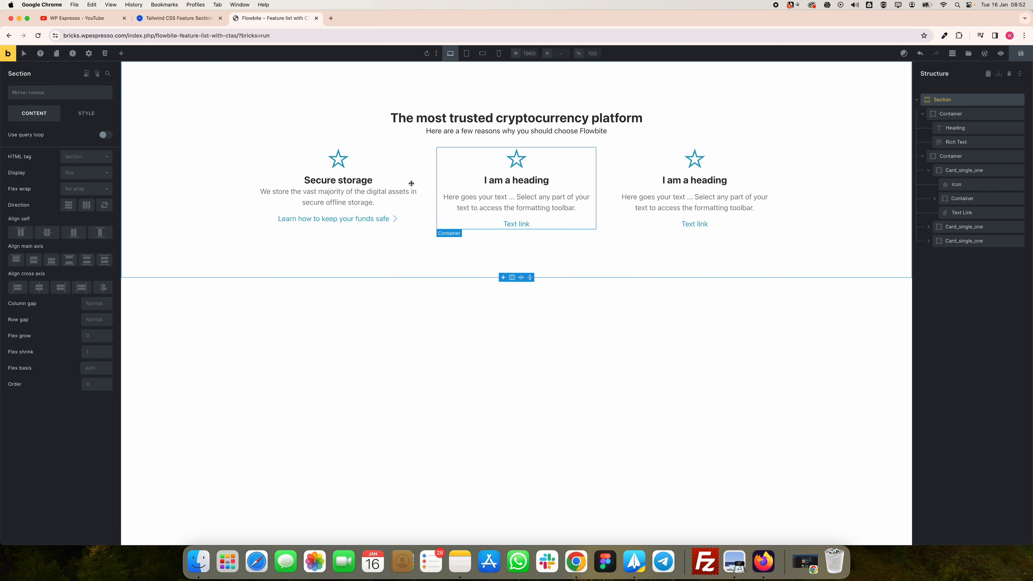
left_click(144, 19)
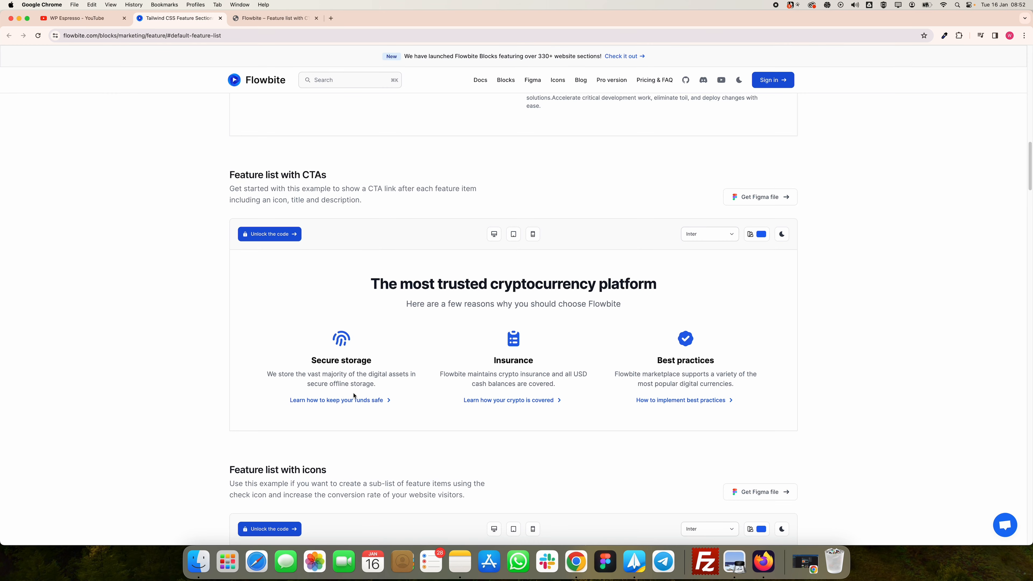
left_click(275, 18)
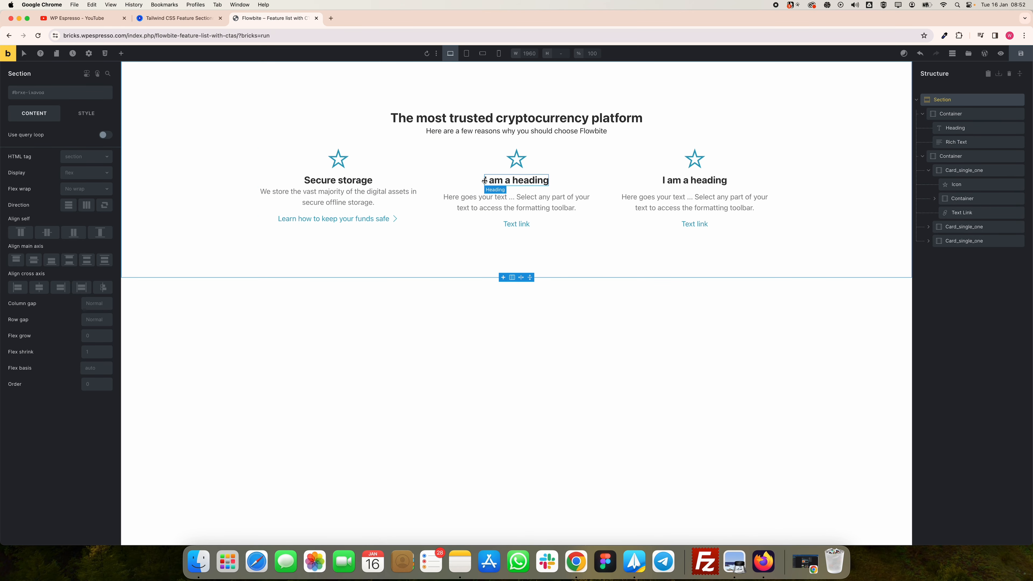
Step: Delete the two placeholder cards and duplicate the Secure storage card twice to replace them
left_click(942, 200)
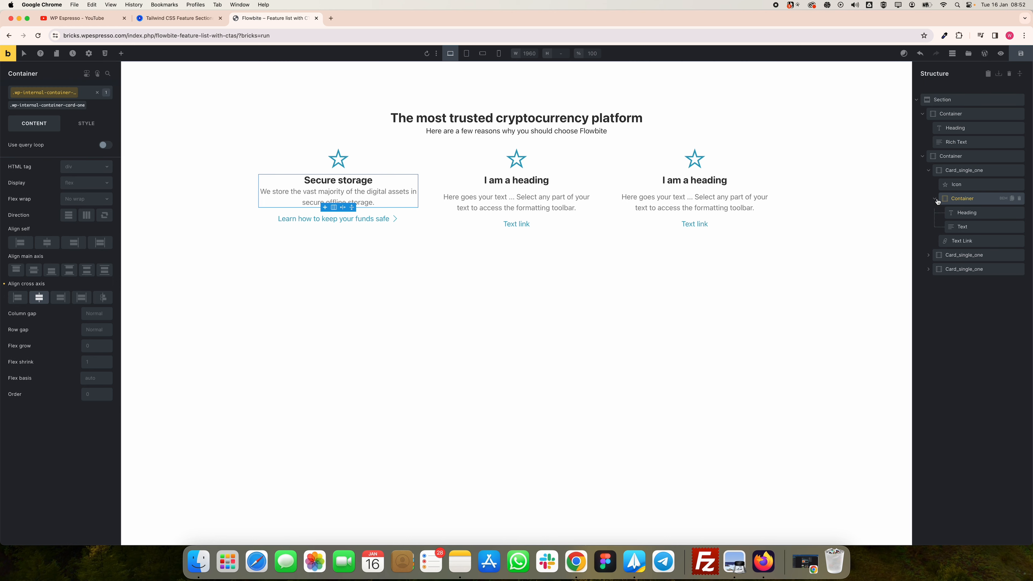
left_click(936, 172)
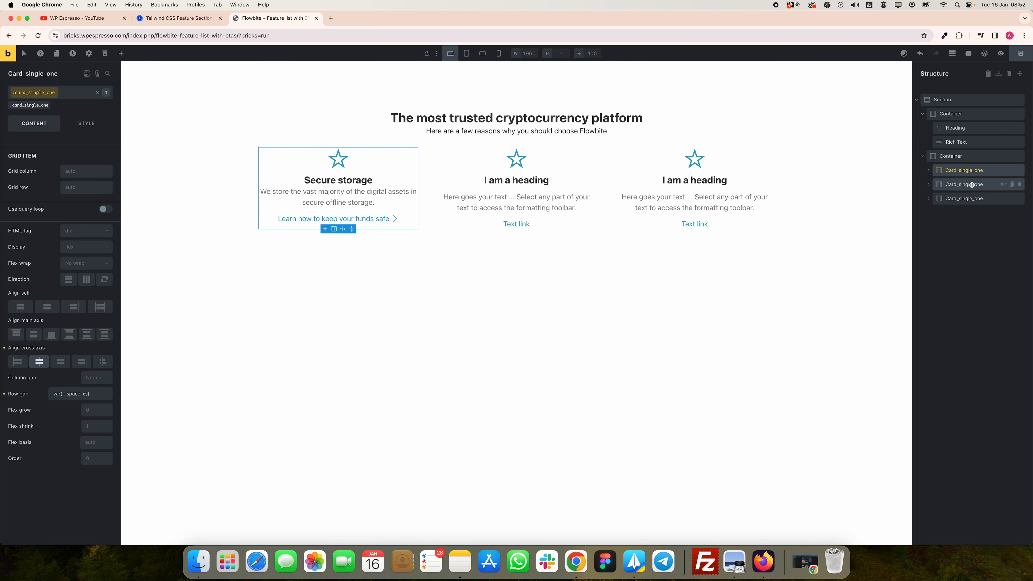
left_click(1019, 186)
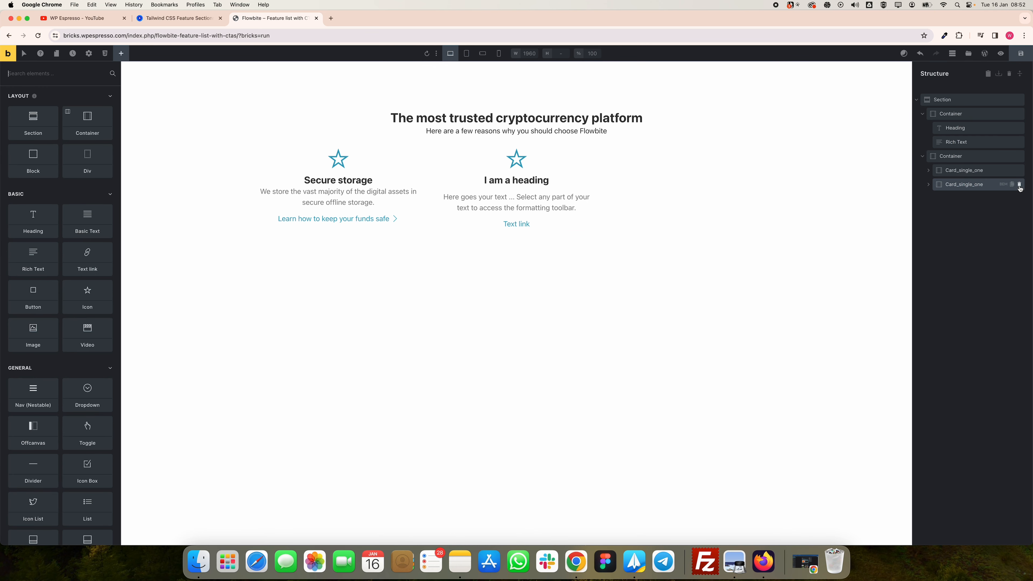
left_click(1019, 185)
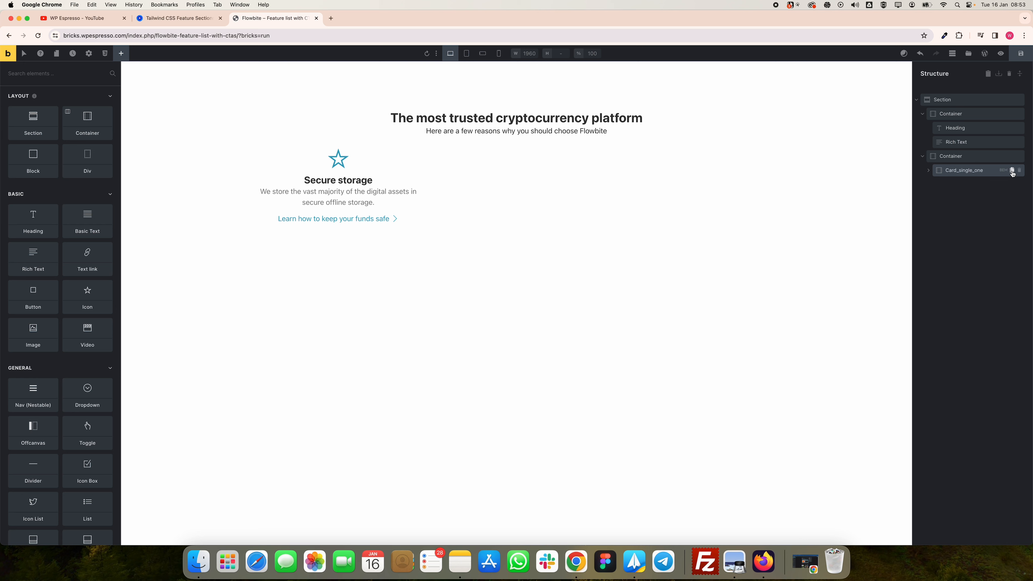
left_click(1012, 171)
left_click(1012, 171)
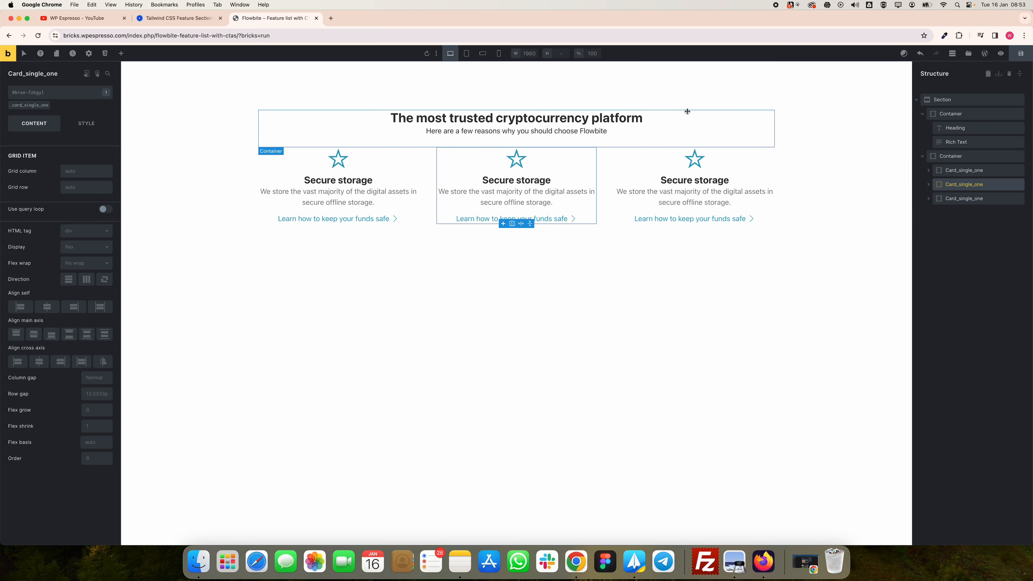
Step: Set the whole section's row gap to space-m, dismissing the system's software update prompt
key("ctrl+shift+Tab")
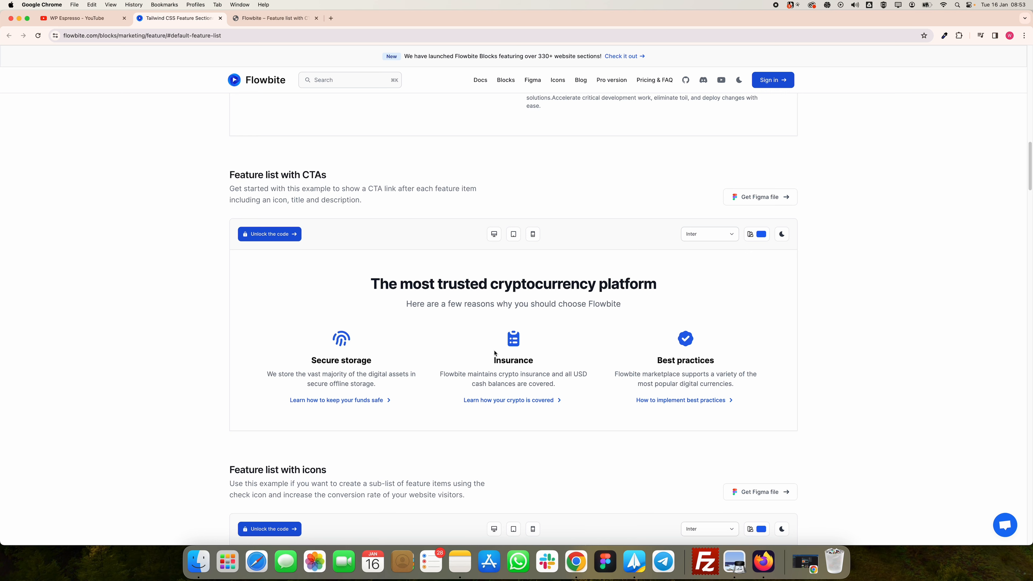
key("ctrl+Tab")
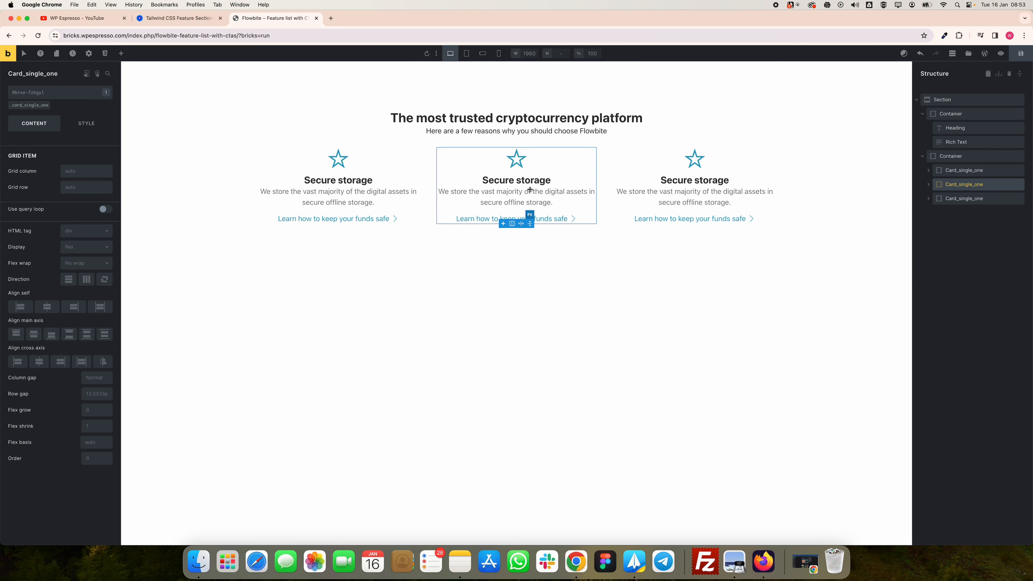
left_click(919, 158)
left_click(950, 102)
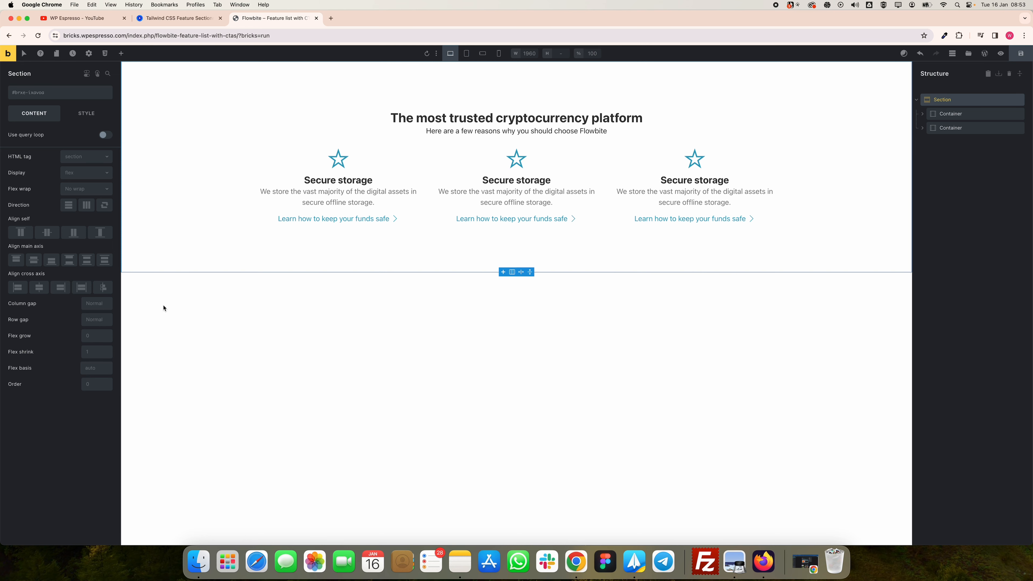
right_click(92, 324)
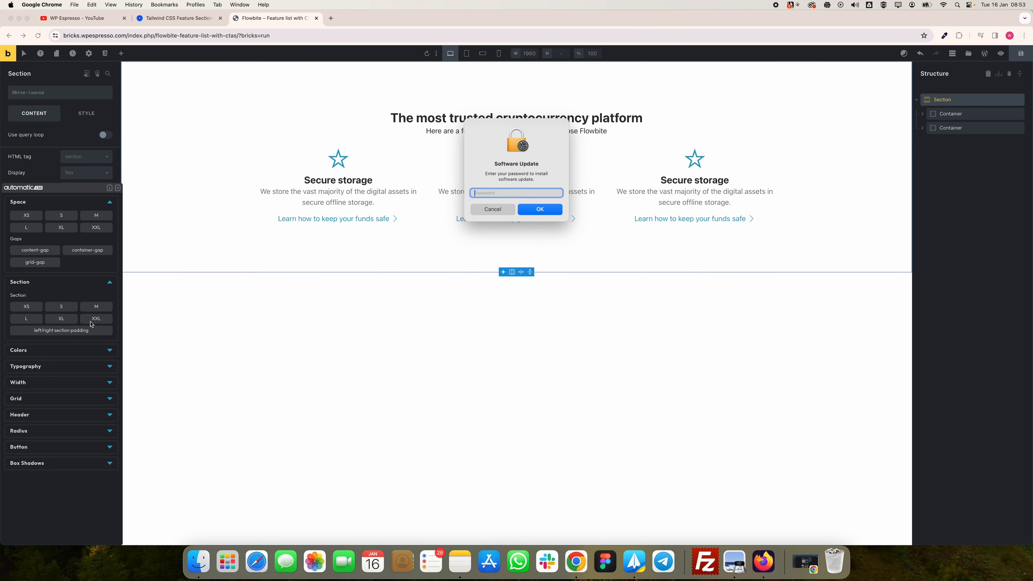
left_click(475, 210)
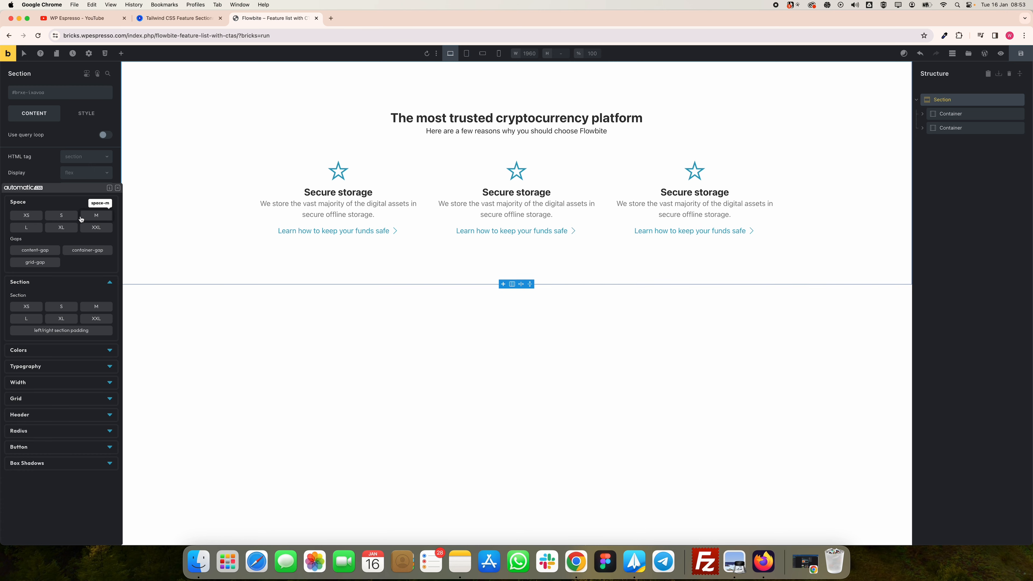
left_click(101, 217)
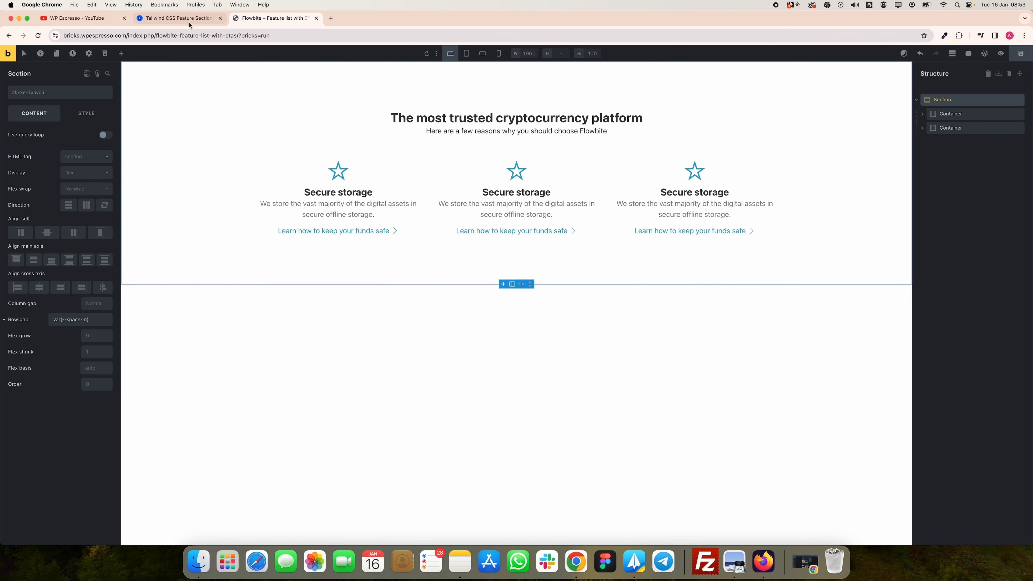
Step: Replace the second card's heading with "Insurance", copied from Flowbite's original
left_click(178, 18)
double_click(495, 362)
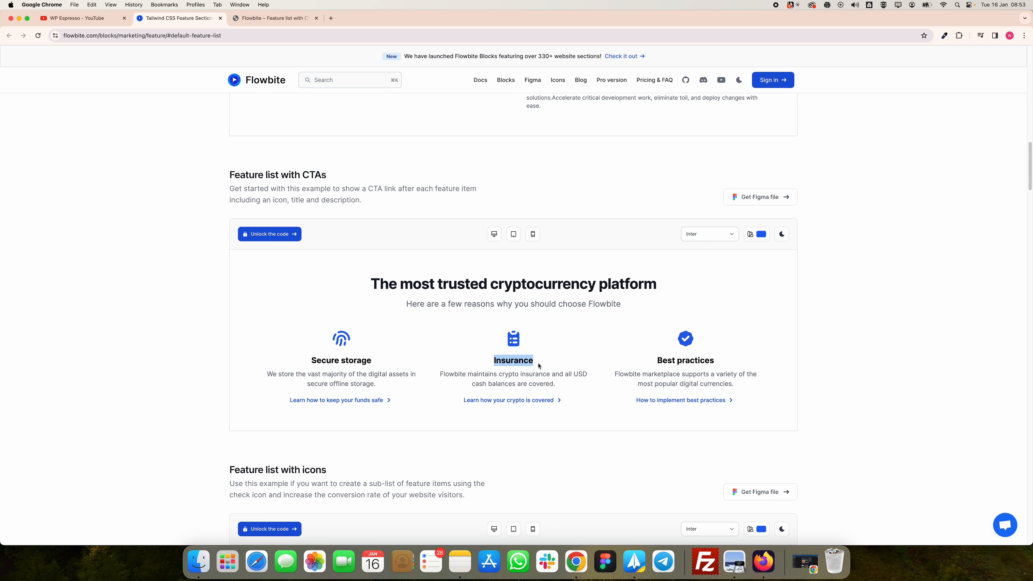
key("super+c")
key("ctrl+Tab")
left_click(527, 193)
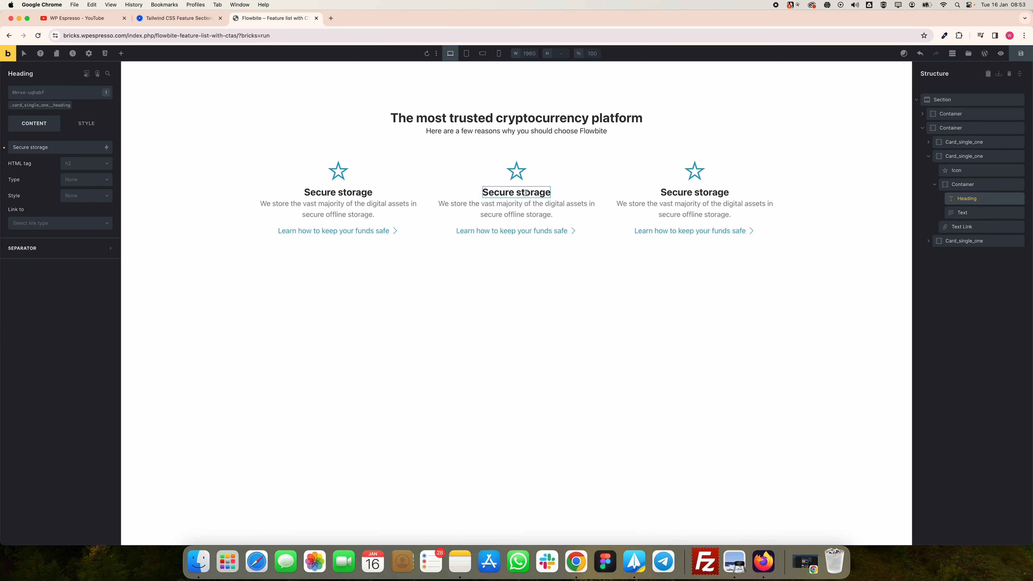
triple_click(66, 149)
key("super+v")
Step: Replace the second card's description with Flowbite's "Flowbite maintains crypto insurance and all USD cash balances are covered."
key("ctrl+shift+Tab")
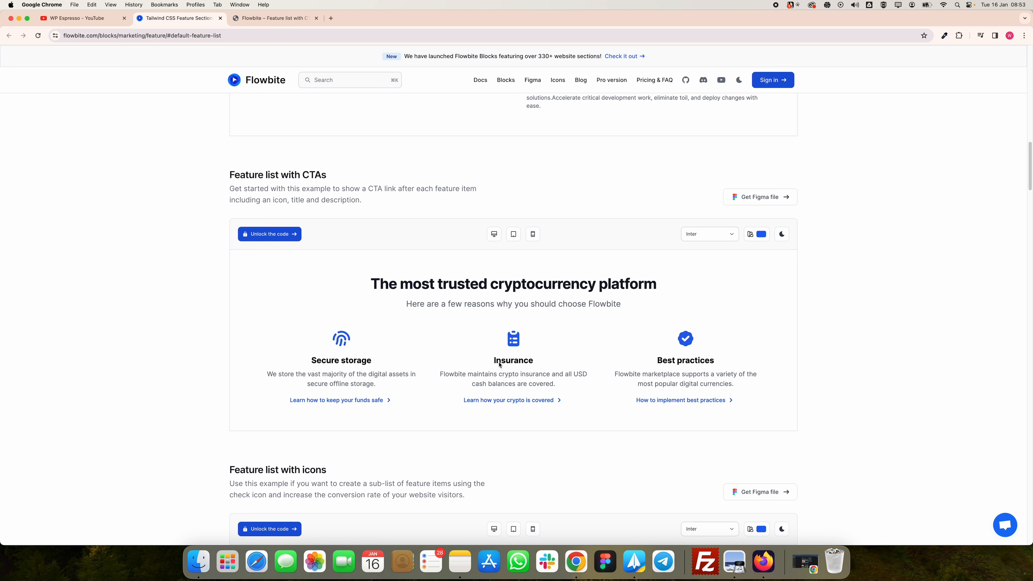
left_click_drag(442, 377, 590, 386)
key("ctrl+Tab")
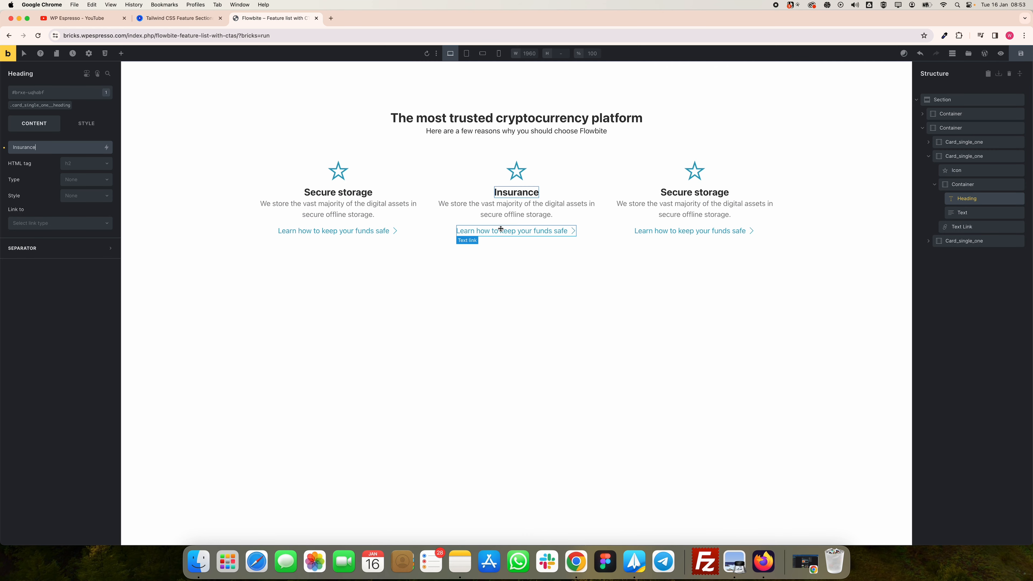
left_click(504, 214)
left_click_drag(122, 300, 2, 147)
key("super+v")
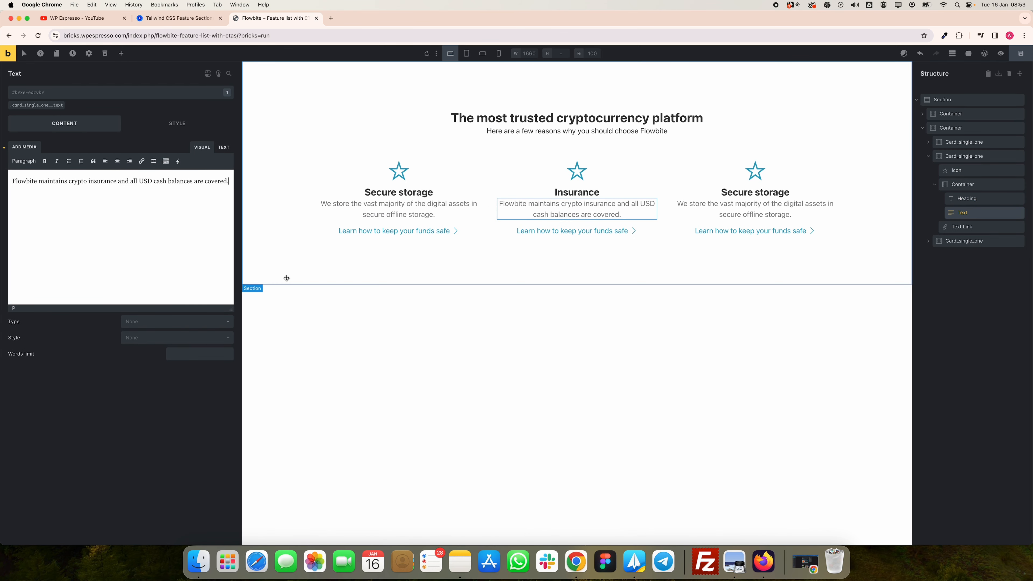
Step: Change the second card's link text to "Learn how your crypto is covered", copied from Flowbite's original
key("ctrl+shift+Tab")
left_click_drag(553, 400, 452, 402)
key("ctrl+Tab")
left_click(544, 232)
triple_click(44, 146)
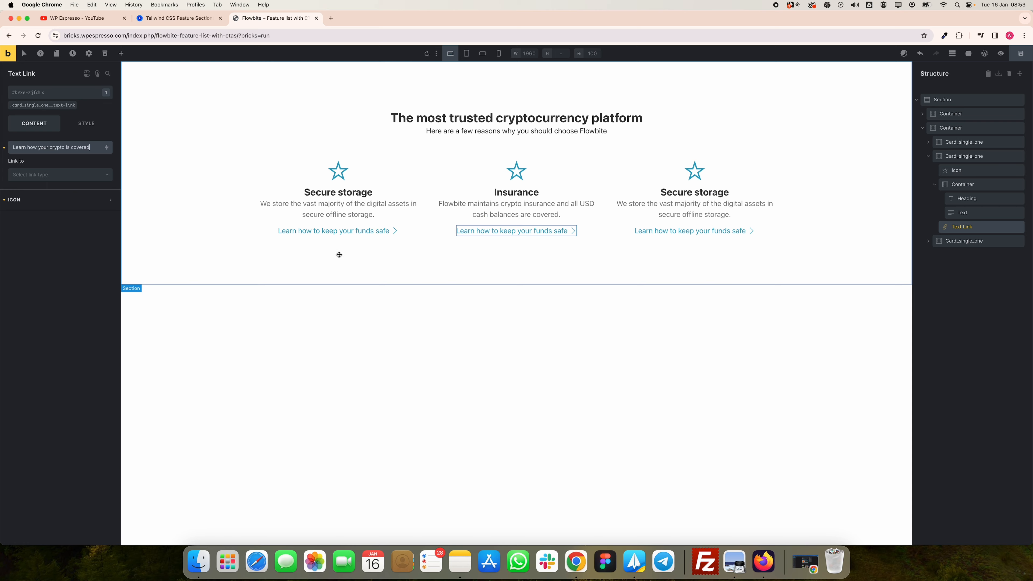
Step: Replace the third card's heading with "Best practices", copied from Flowbite's original
key("ctrl+shift+Tab")
left_click_drag(655, 356, 754, 364)
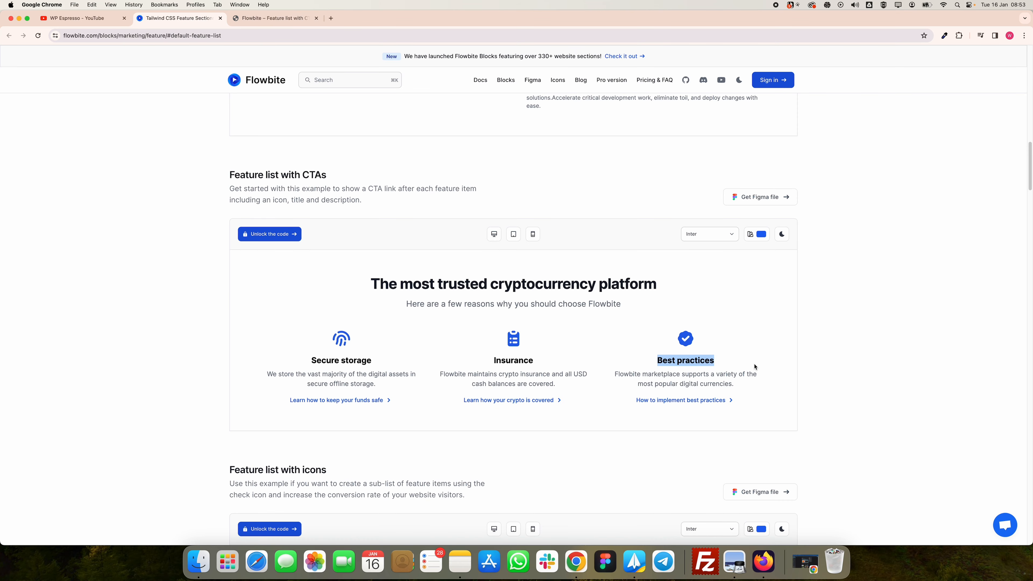
key("ctrl+Tab")
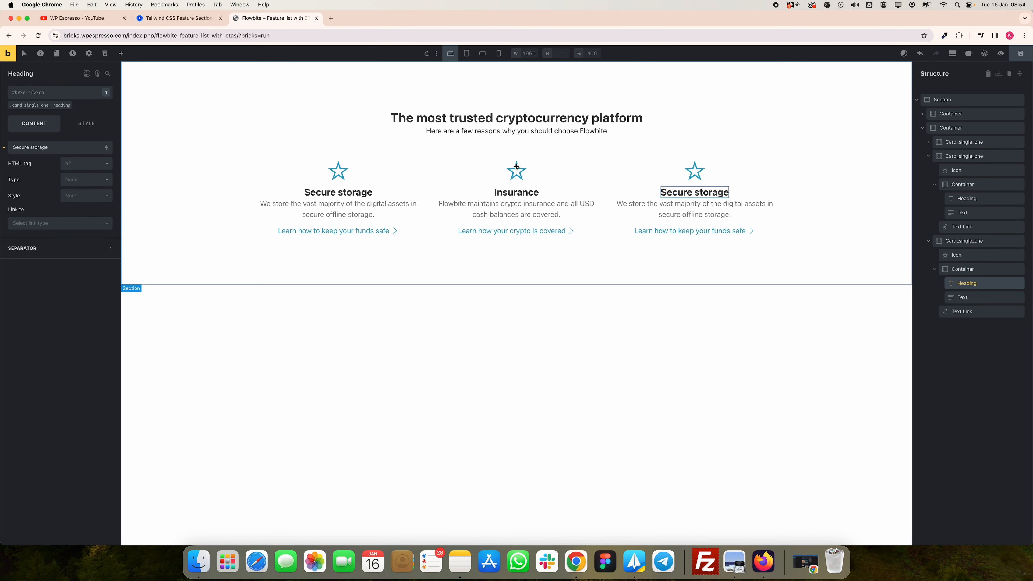
left_click(76, 148)
key("super+a")
key("super+v")
Step: Replace the third card's description with Flowbite's "Flowbite marketplace supports a variety of the most popular digital currencies."
key("ctrl+shift+Tab")
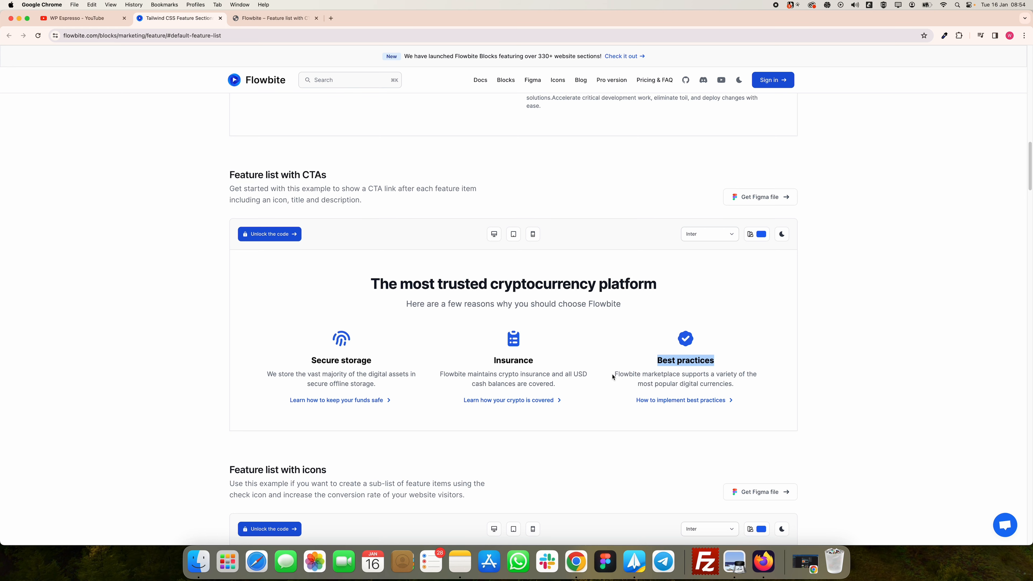
left_click_drag(612, 377, 756, 384)
key("ctrl+Tab")
left_click(681, 211)
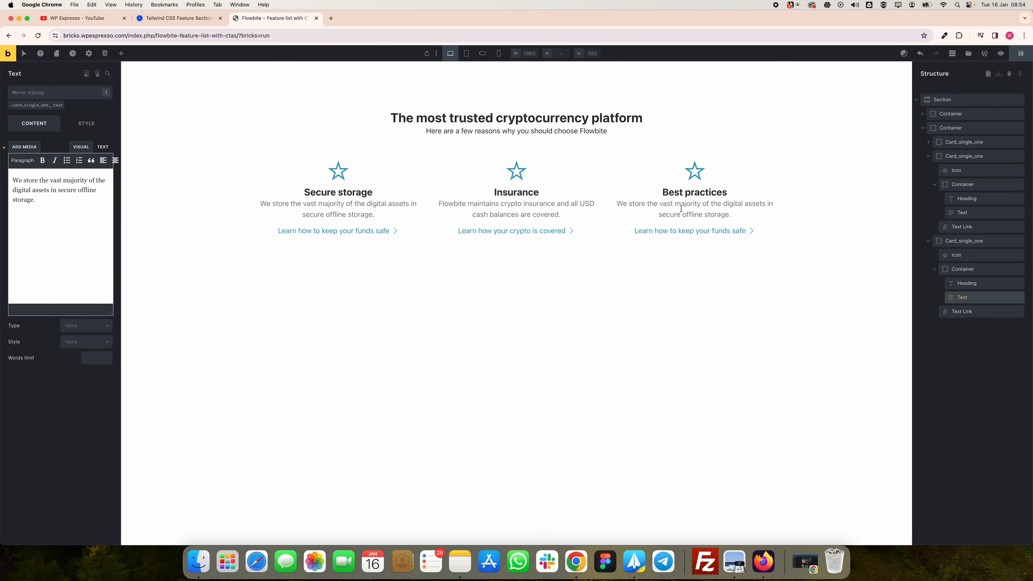
left_click(50, 208)
key("super+a")
key("super+v")
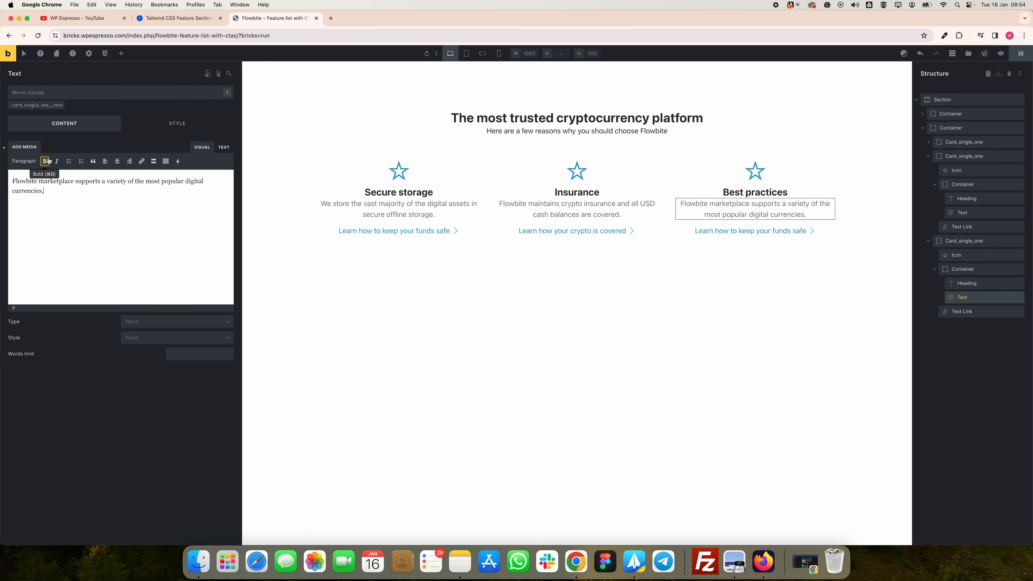
Step: Change the third card's link text to "How to implement best practices", copied from Flowbite's original
key("ctrl+shift+Tab")
left_click_drag(634, 400, 724, 400)
key("super+c")
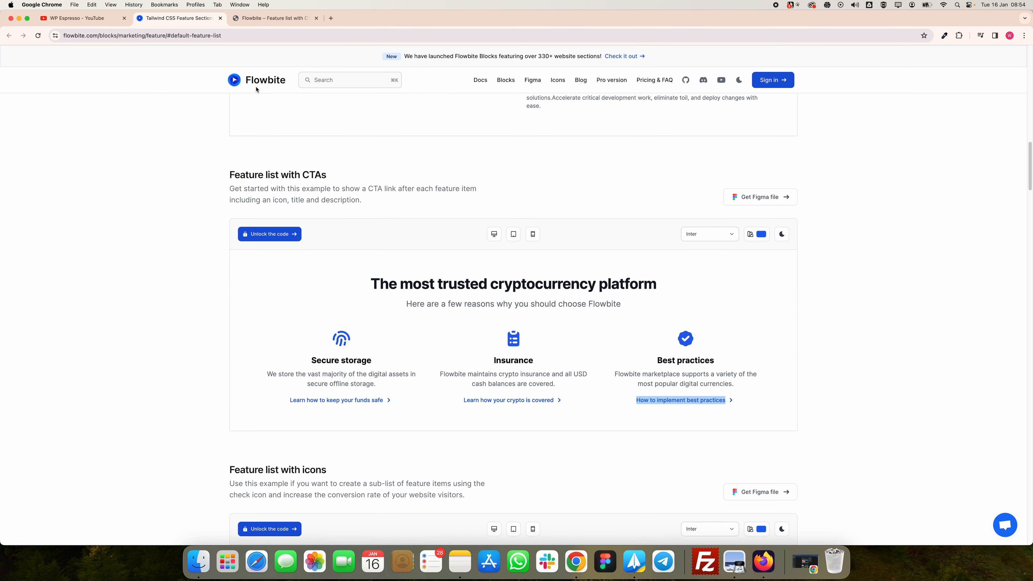
key("ctrl+Tab")
left_click(778, 230)
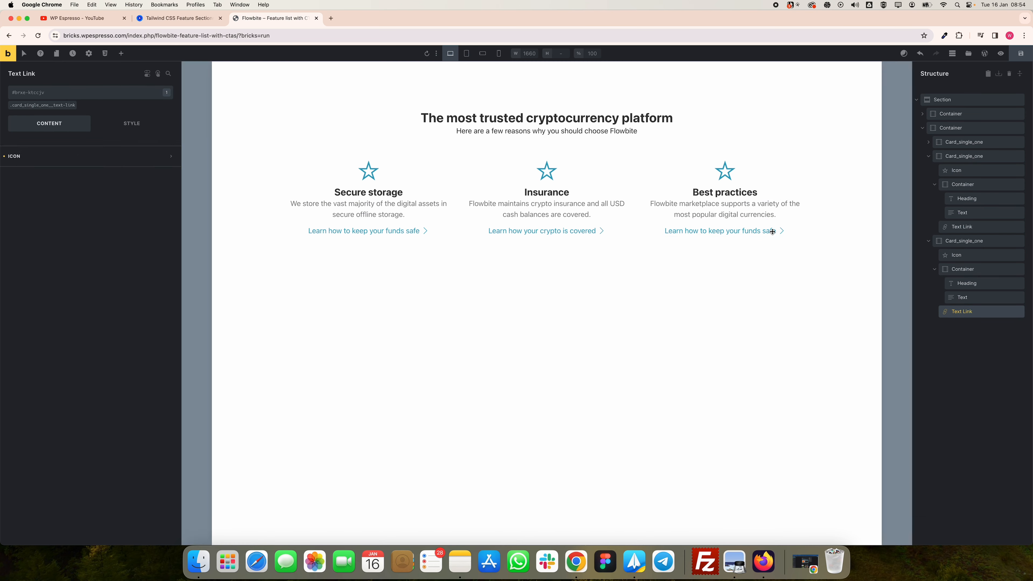
left_click(57, 149)
key("super+a")
key("super+v")
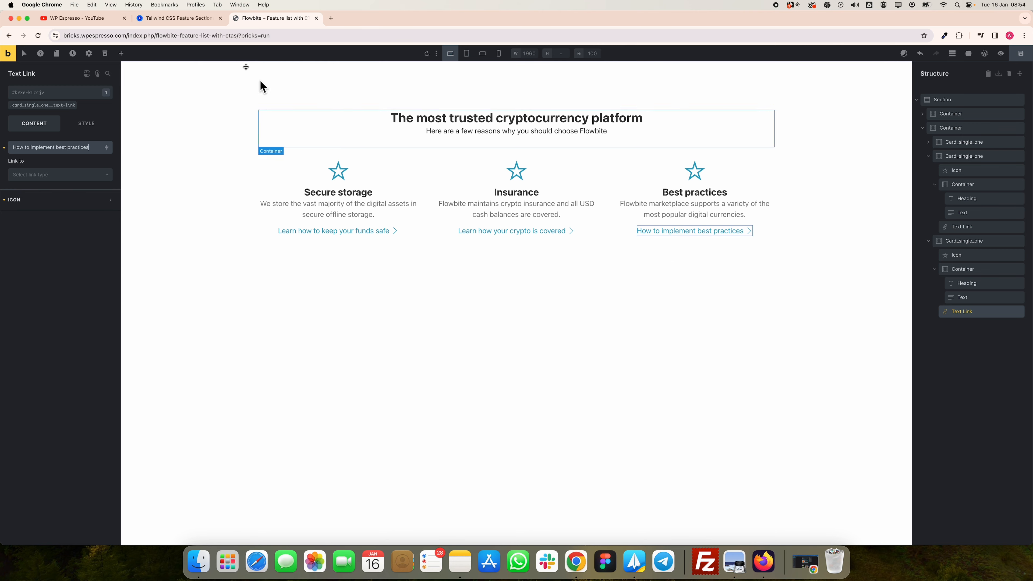
Step: Set the font size of the intro text below the main heading to var(--text-l)
left_click(185, 19)
left_click(270, 19)
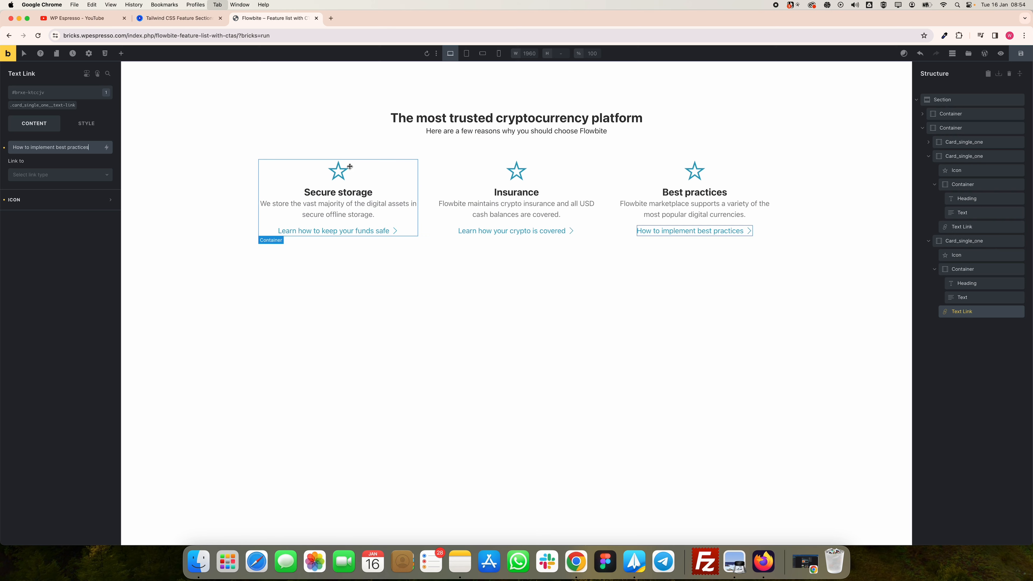
left_click(531, 134)
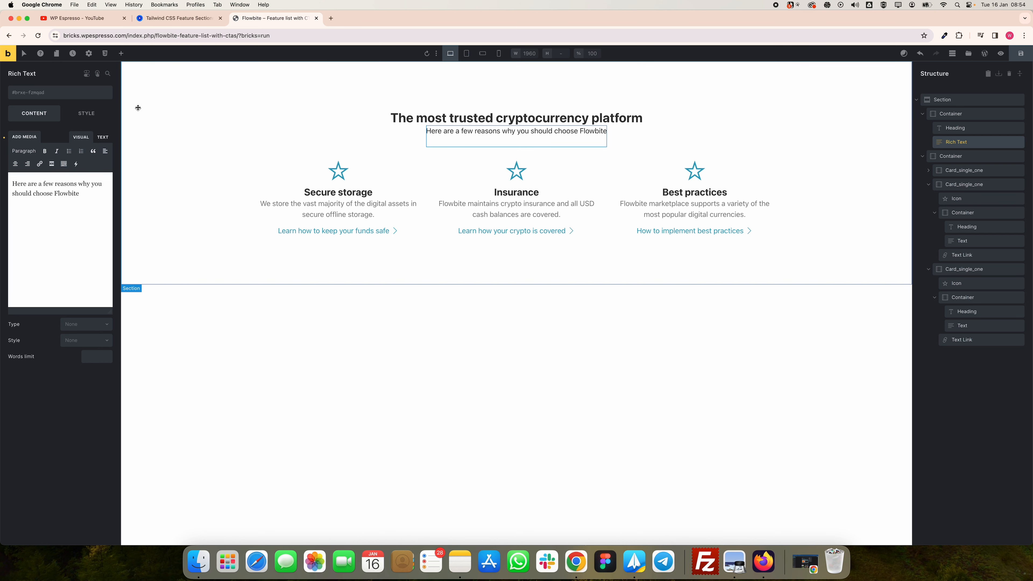
left_click(87, 119)
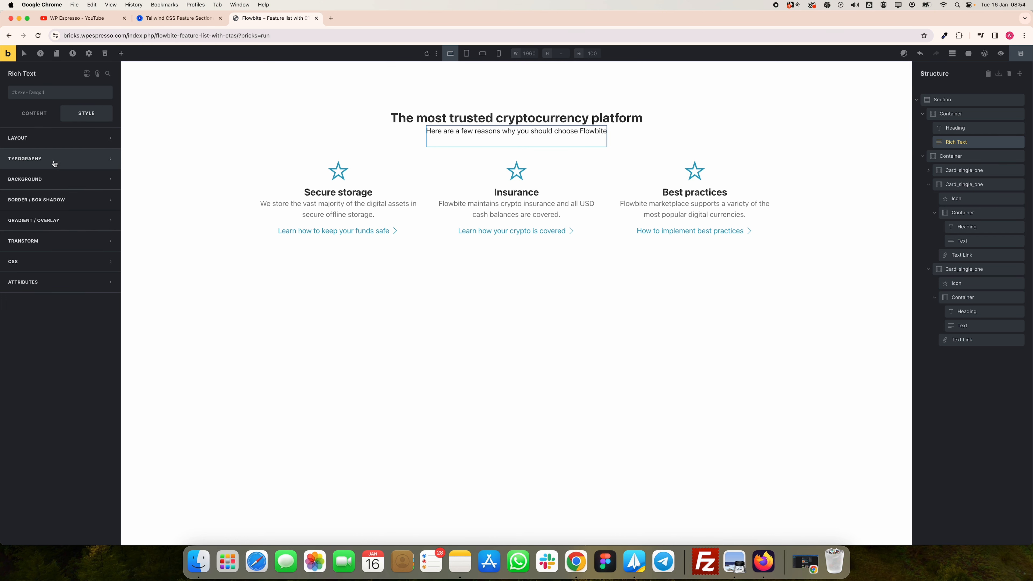
left_click(64, 159)
right_click(111, 192)
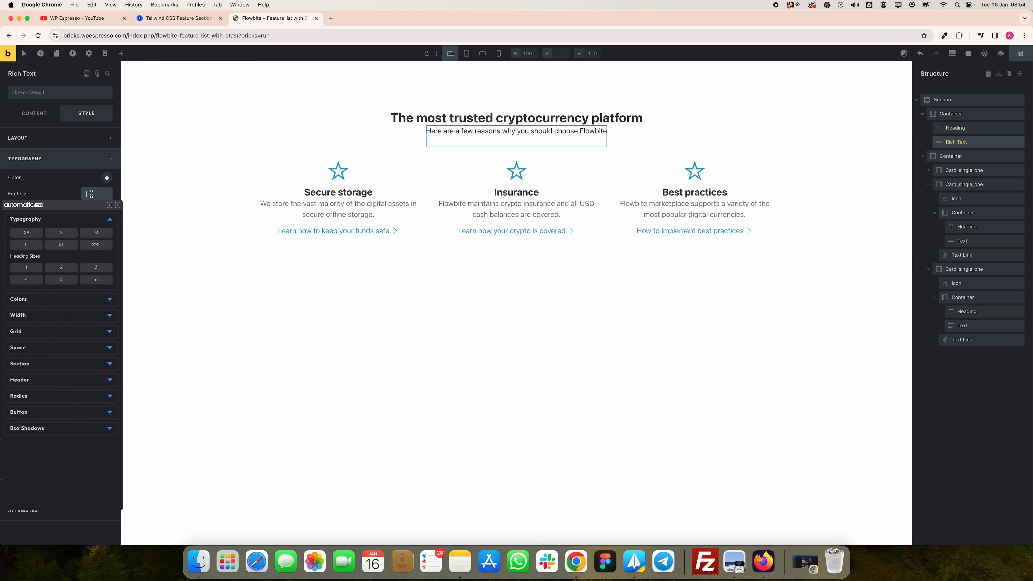
left_click(34, 245)
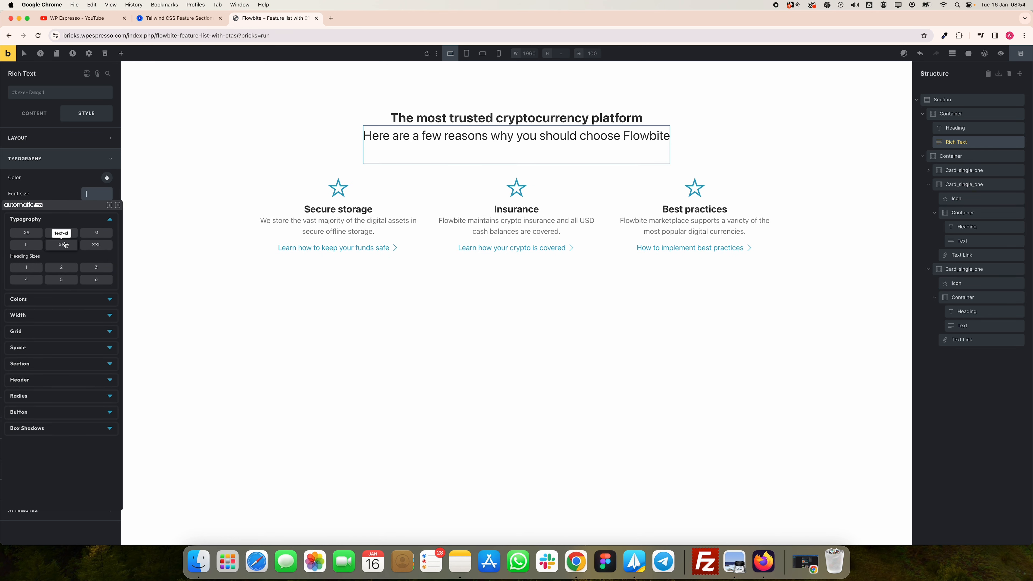
left_click(33, 248)
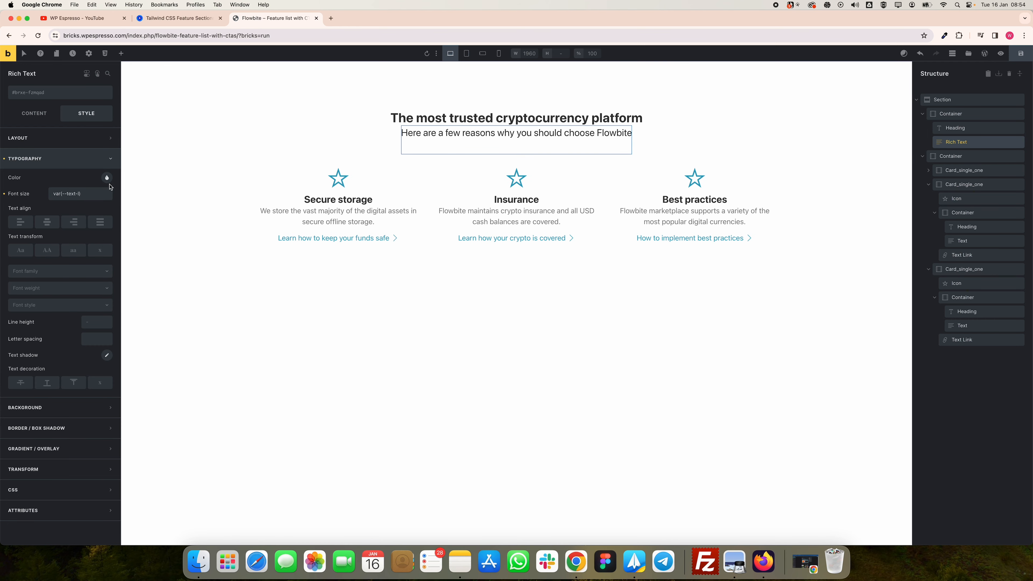
Step: Color the intro text below the main heading with the medium grey Neutral swatch
left_click(109, 184)
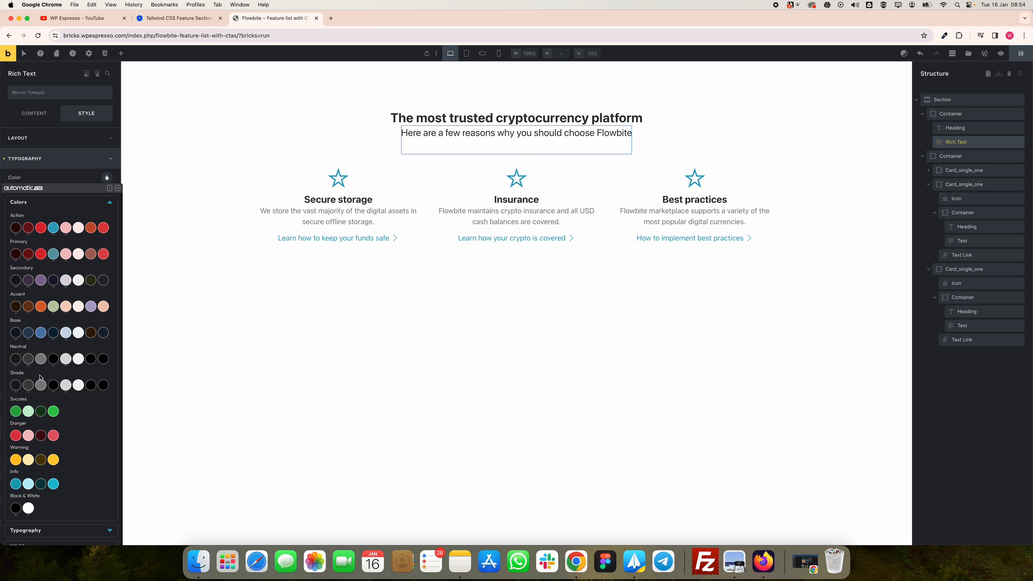
left_click(42, 359)
left_click(598, 279)
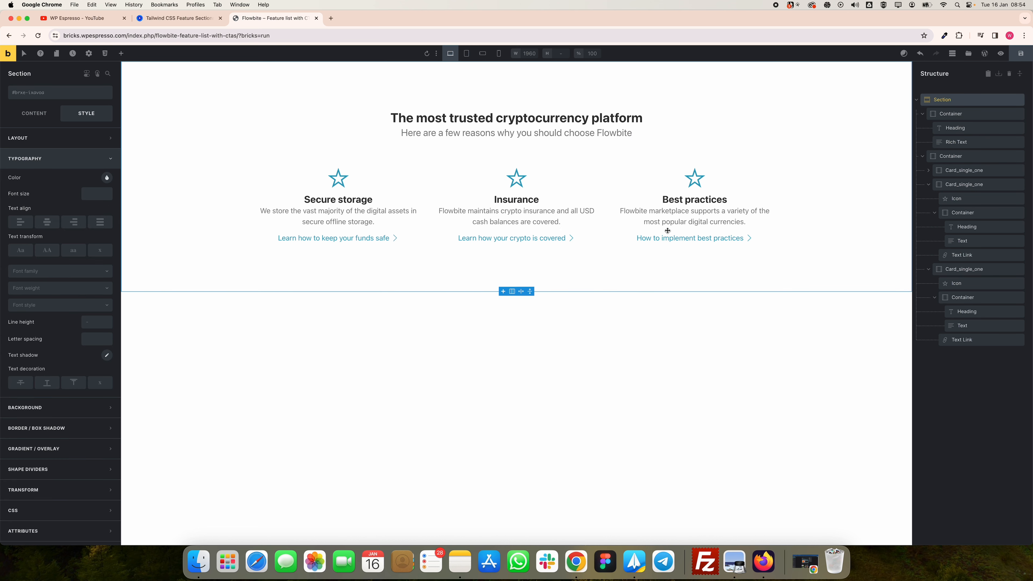
Step: Examine how the section's heading and three cards lay out at the desktop, tablet portrait, mobile landscape and mobile portrait breakpoints
left_click(466, 53)
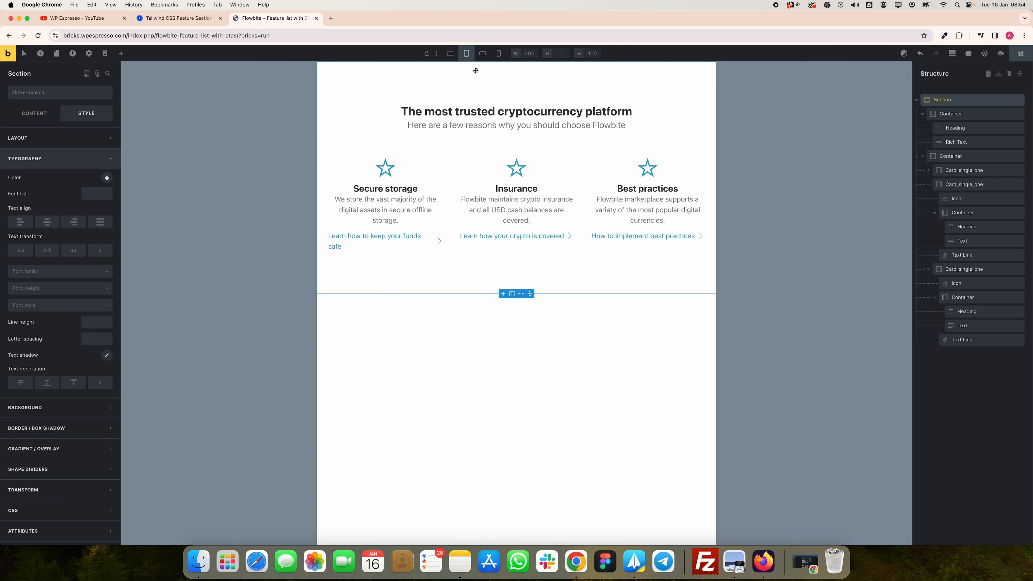
left_click(482, 57)
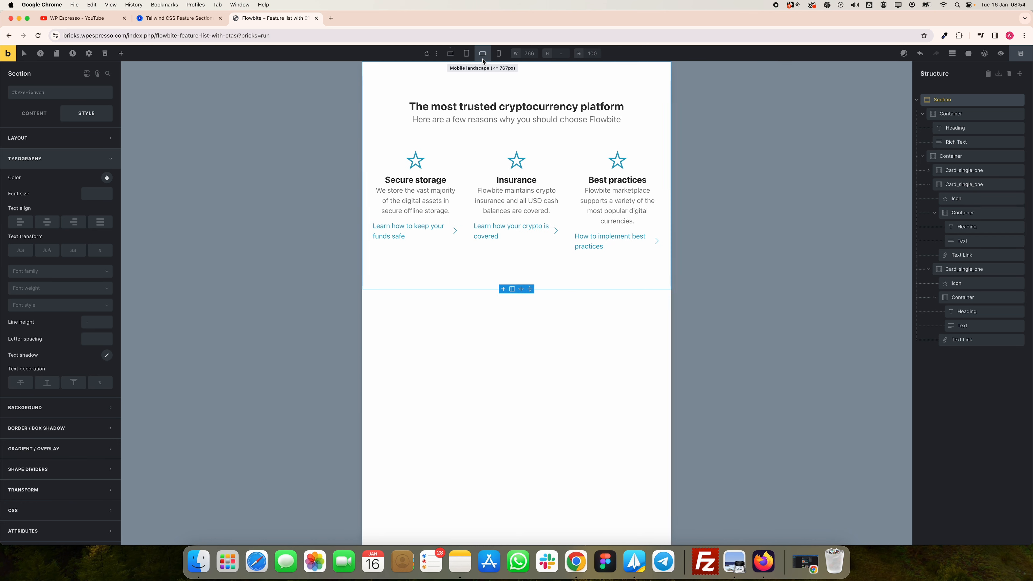
left_click(499, 57)
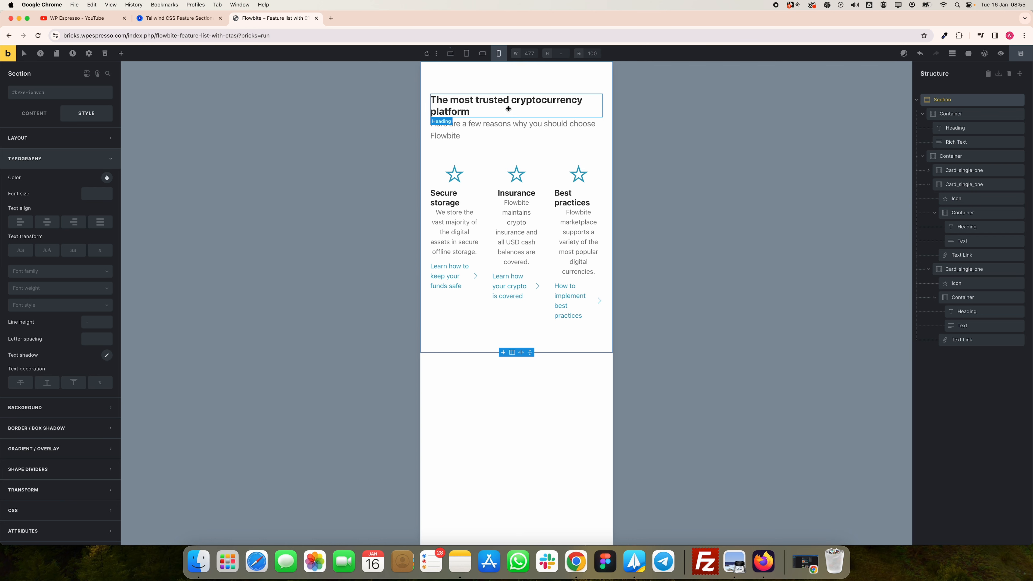
left_click(483, 55)
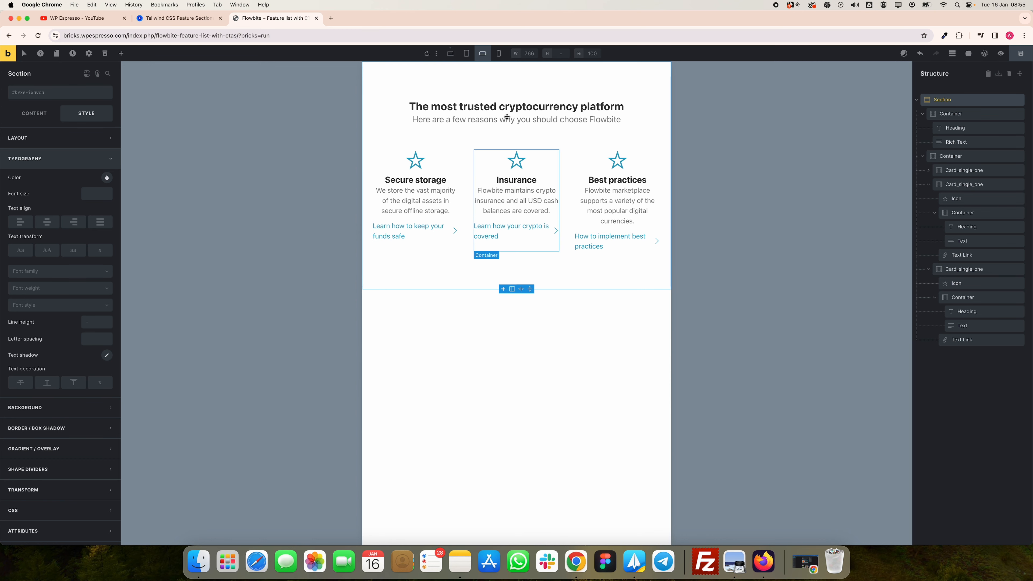
left_click(467, 53)
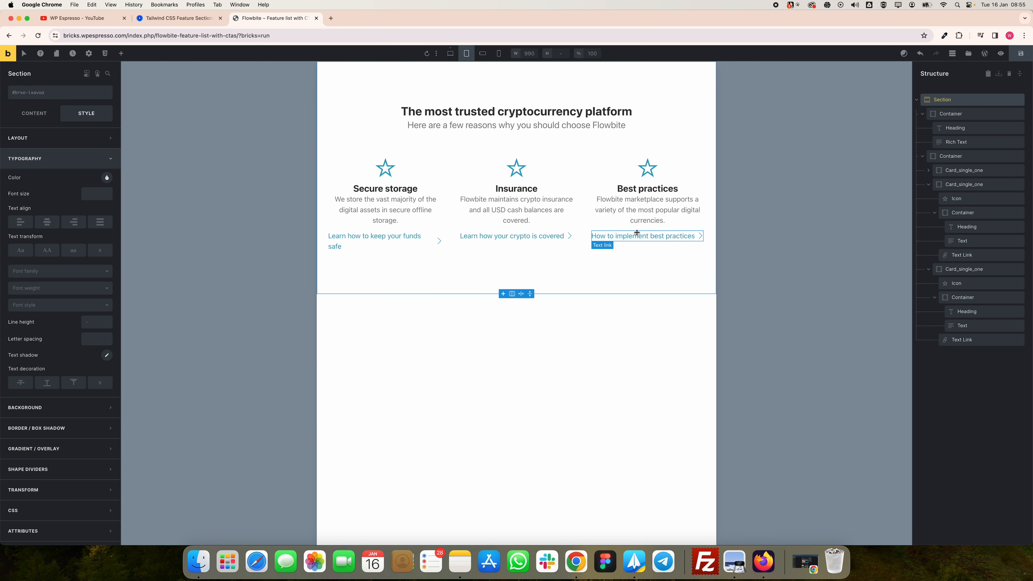
left_click(450, 54)
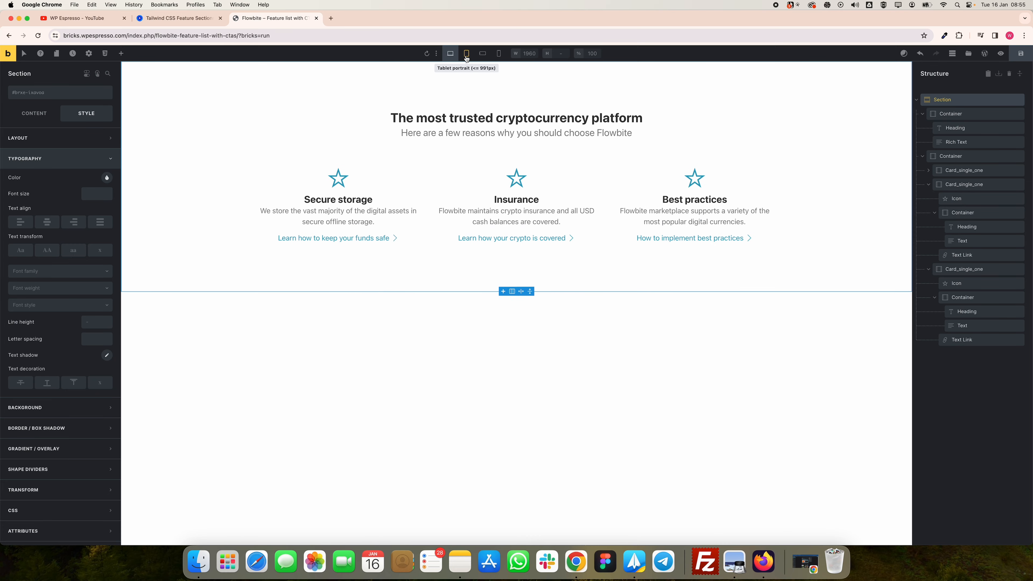
left_click(466, 53)
left_click(482, 54)
left_click(498, 59)
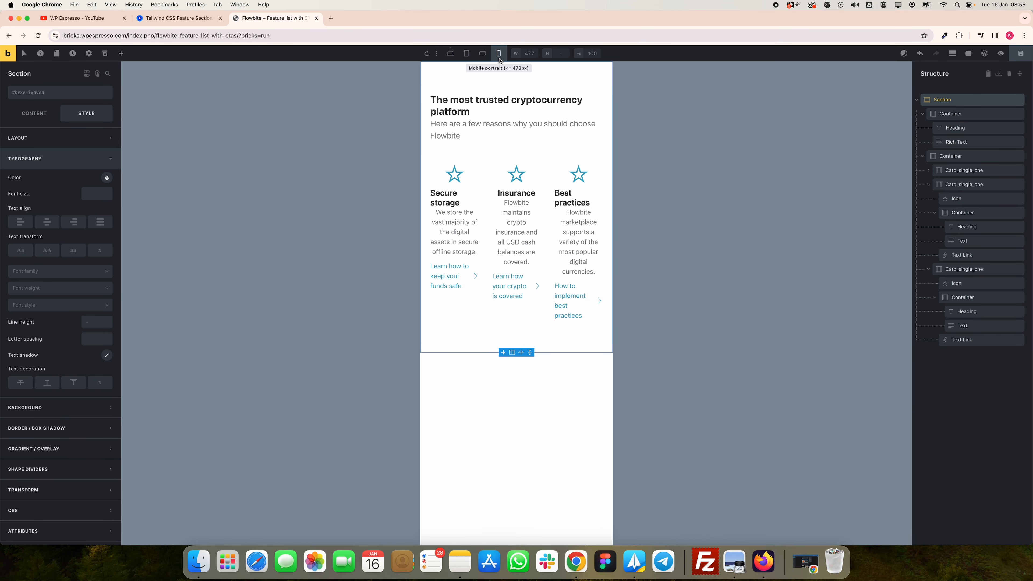
left_click(483, 57)
left_click(498, 55)
Step: Collapse the intro container and the three cards in the structure tree, keeping the card container expanded
left_click(917, 102)
left_click(917, 102)
left_click(922, 115)
left_click(923, 129)
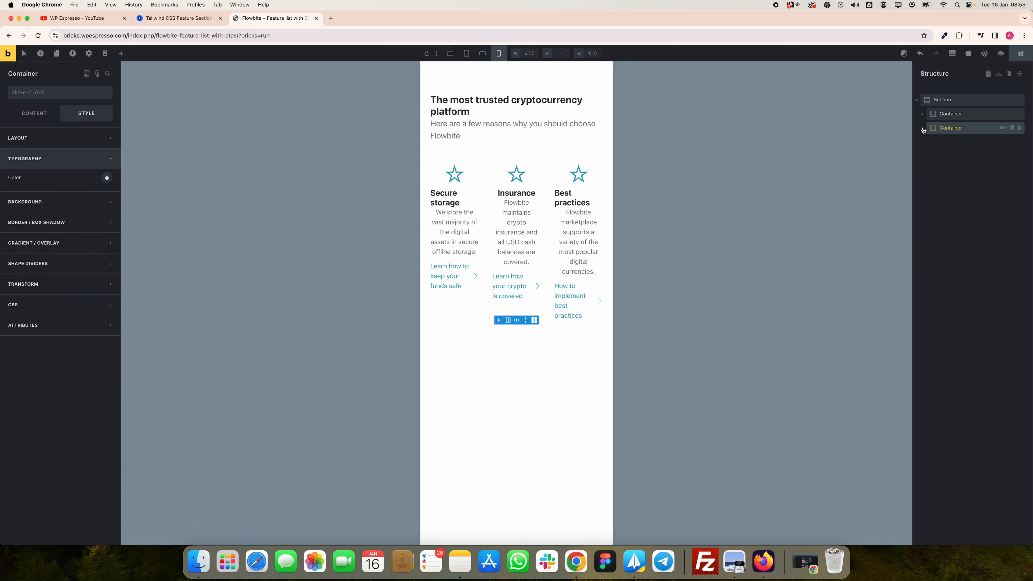
left_click(950, 114)
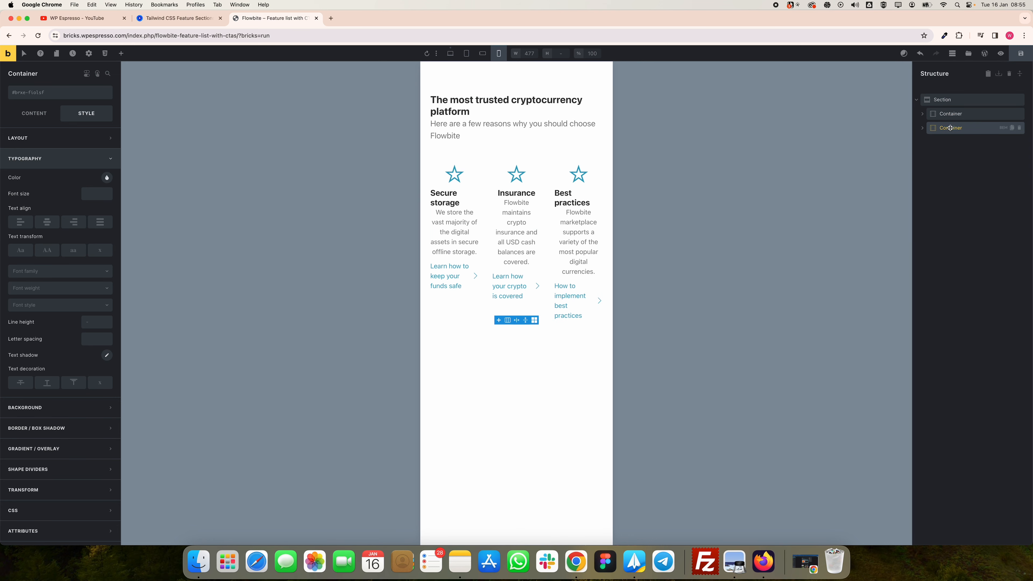
left_click(955, 127)
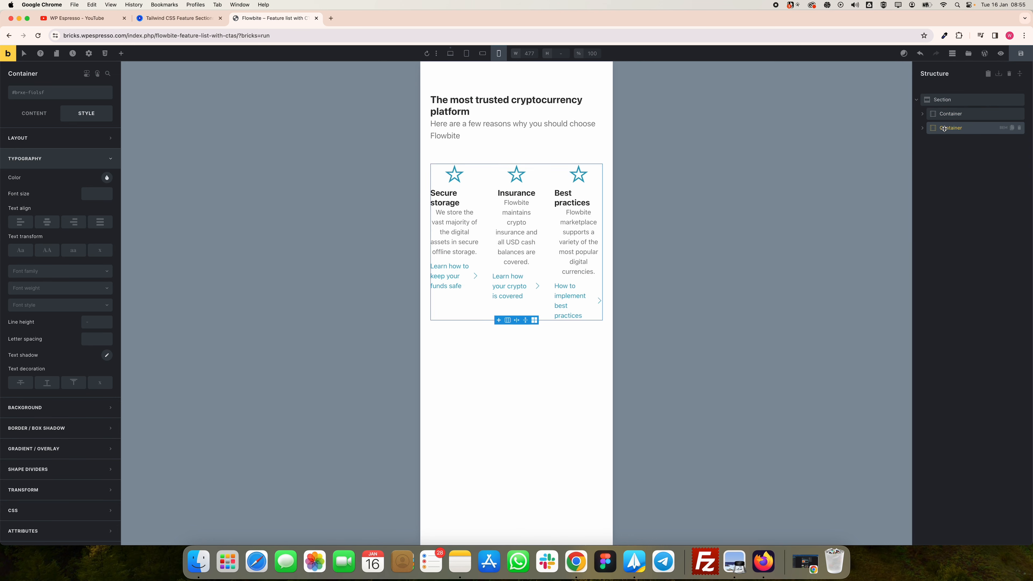
left_click(922, 129)
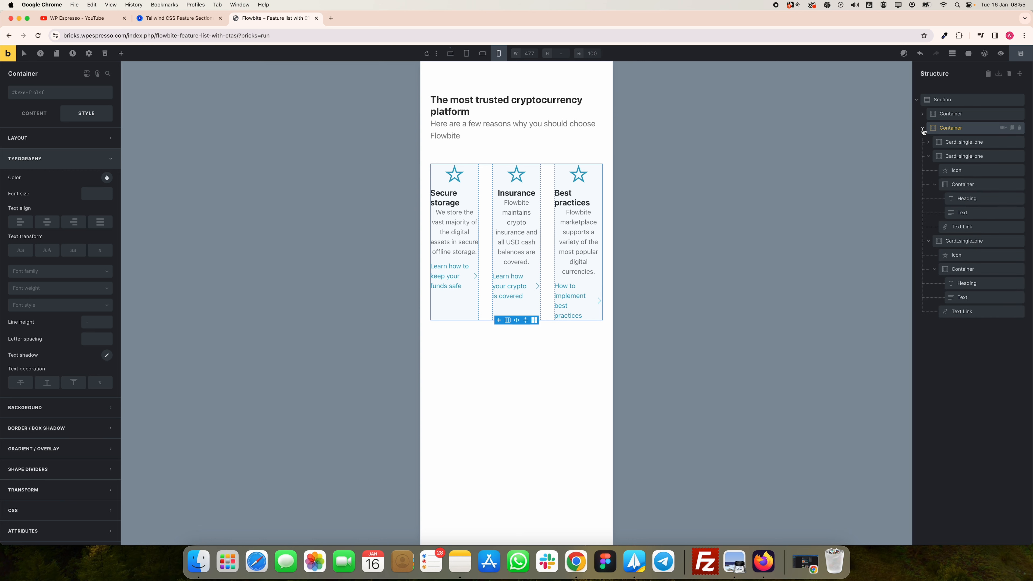
left_click(927, 157)
left_click(928, 170)
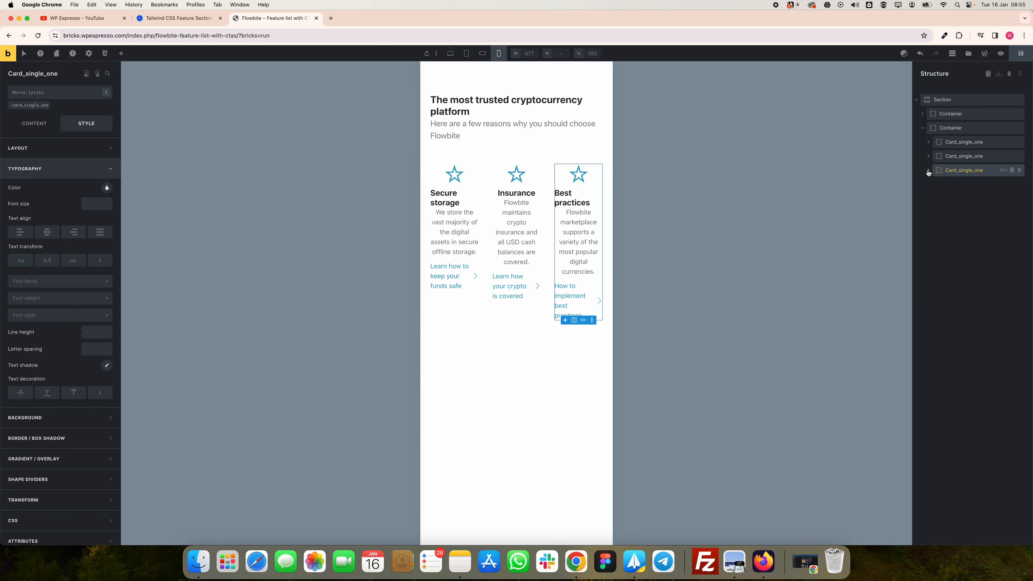
Step: Set the card container's grid template columns to var(--grid-1) for the mobile portrait breakpoint
left_click(948, 129)
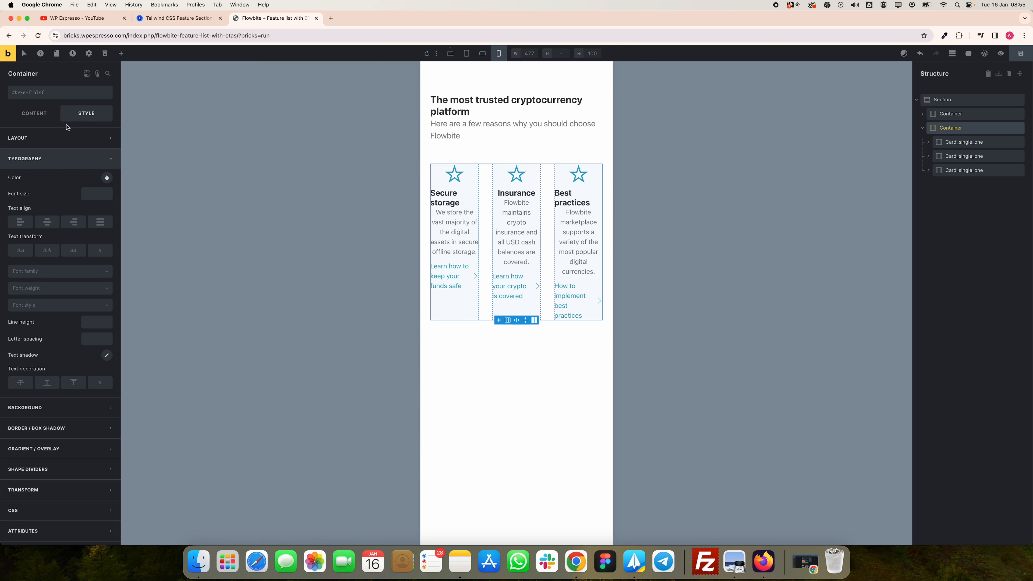
left_click(48, 118)
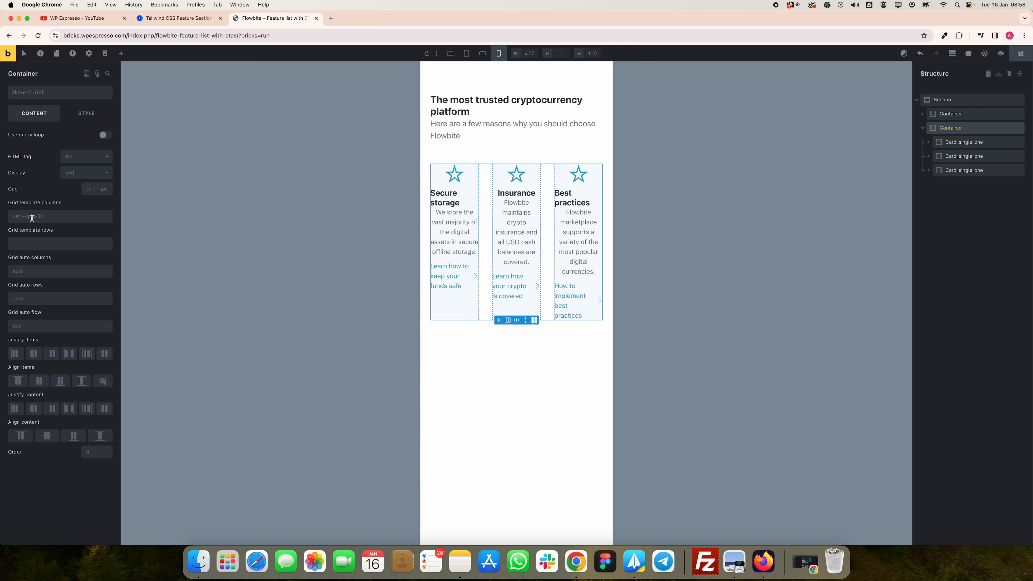
right_click(44, 217)
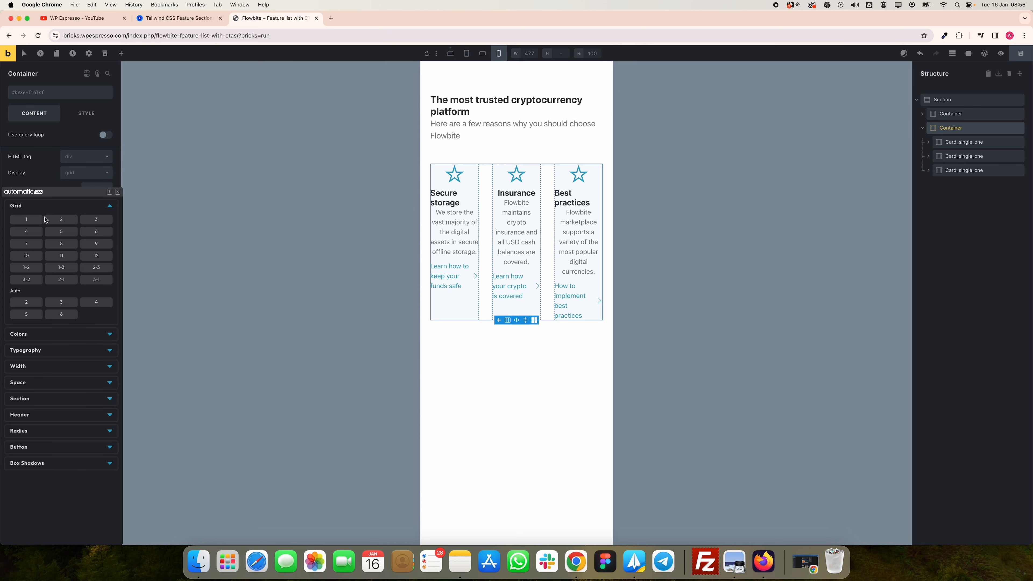
left_click(39, 221)
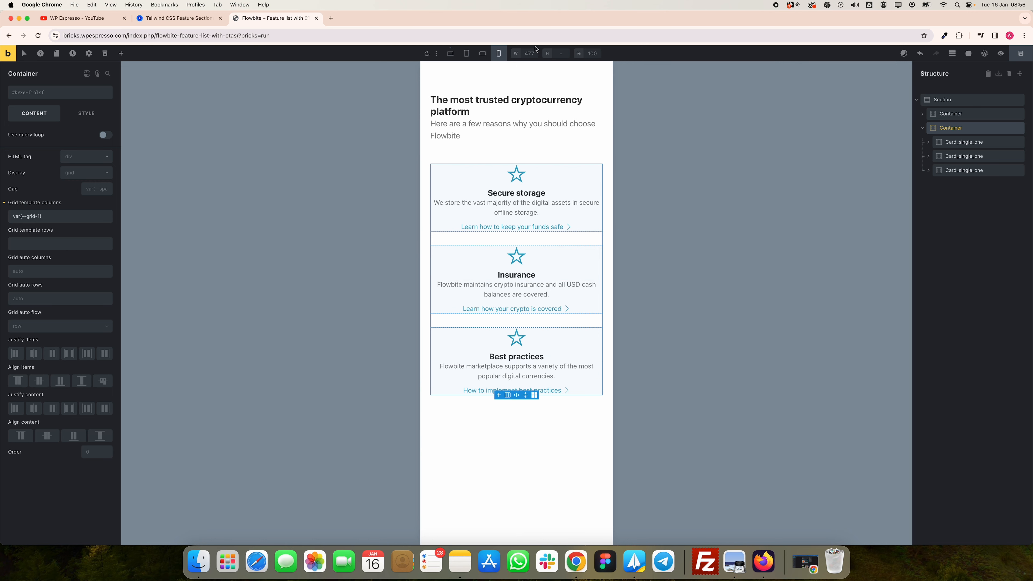
Step: Set the card container's grid template columns to var(--grid-2) for the mobile landscape breakpoint
left_click(484, 55)
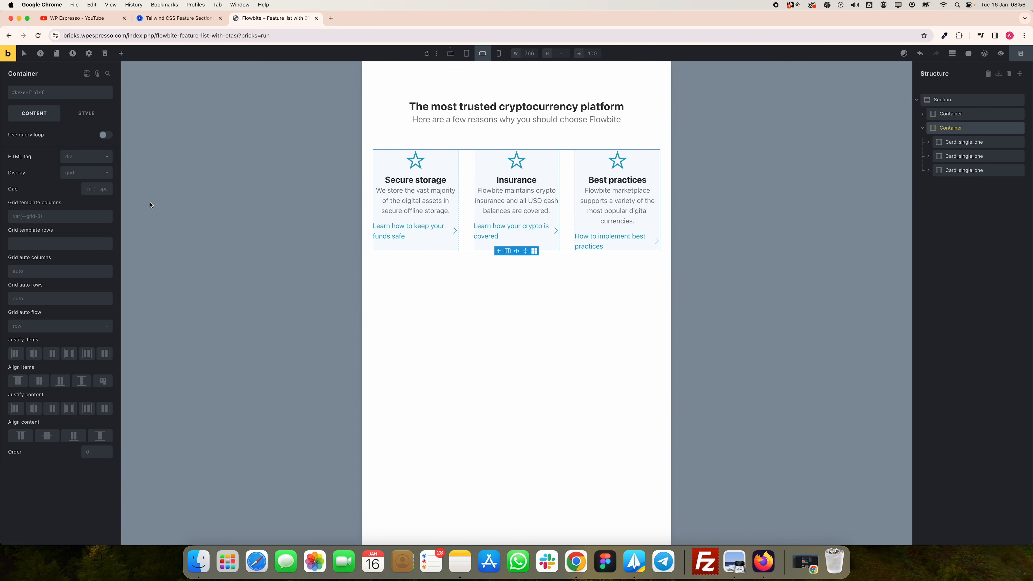
right_click(50, 216)
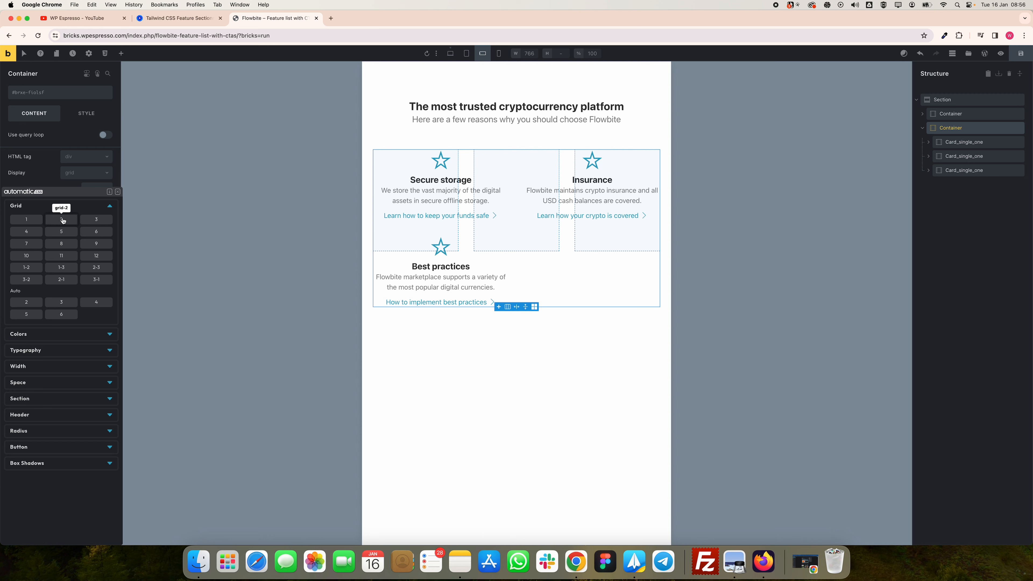
left_click(62, 219)
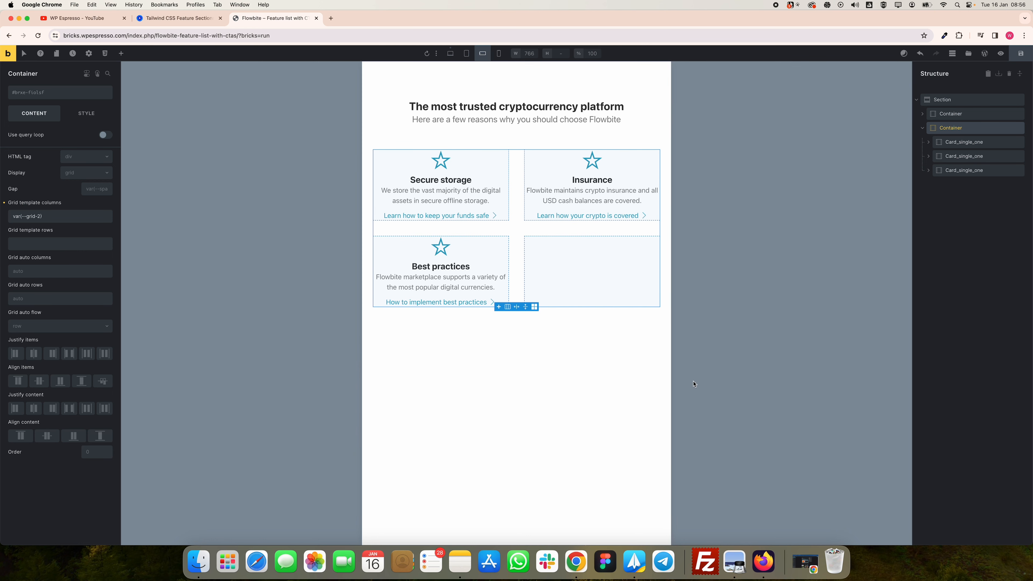
Step: Shorten the first card's link text to "Learn how to keep your funds" at the desktop breakpoint
left_click(467, 54)
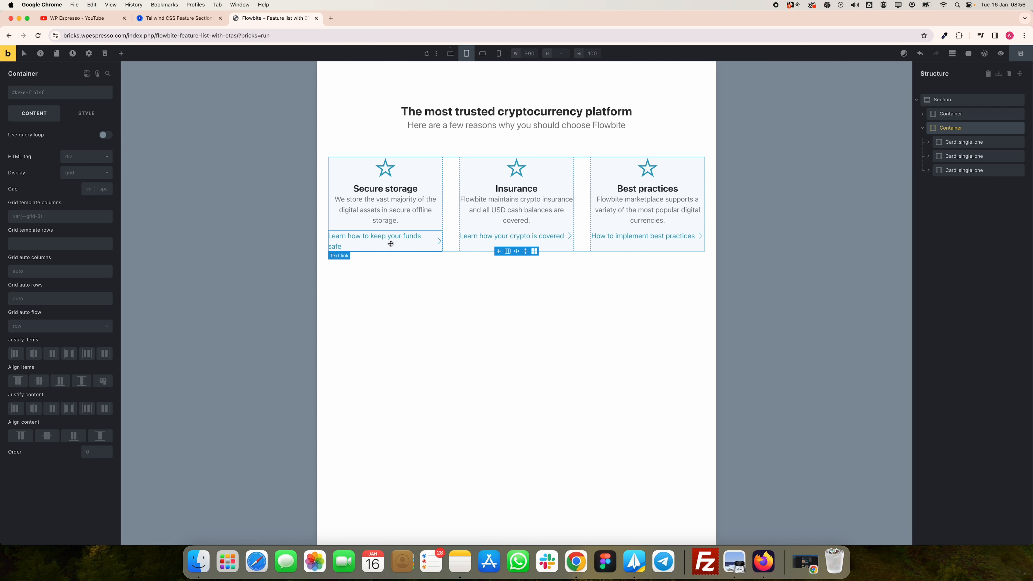
left_click(450, 53)
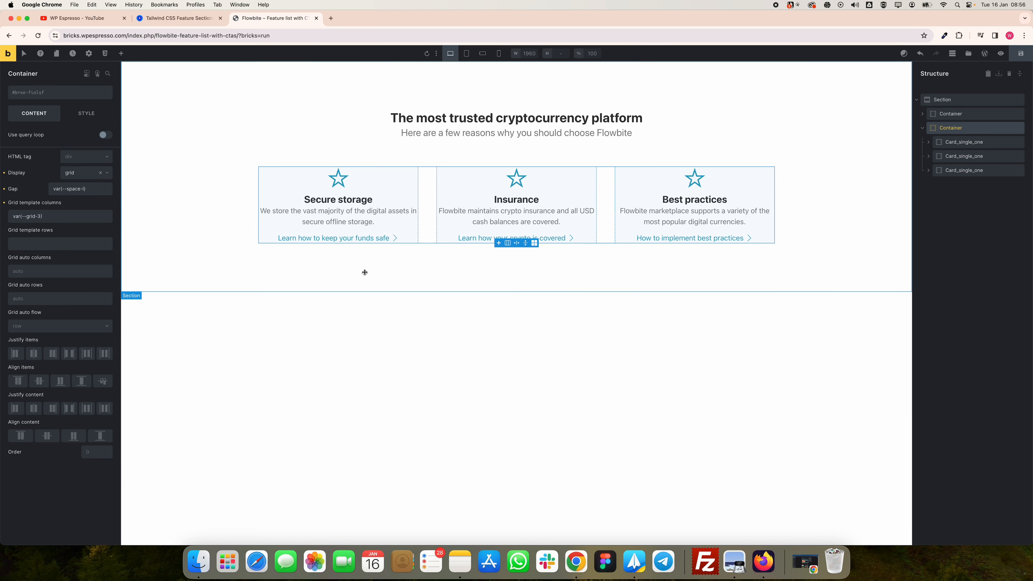
left_click(376, 315)
left_click(366, 239)
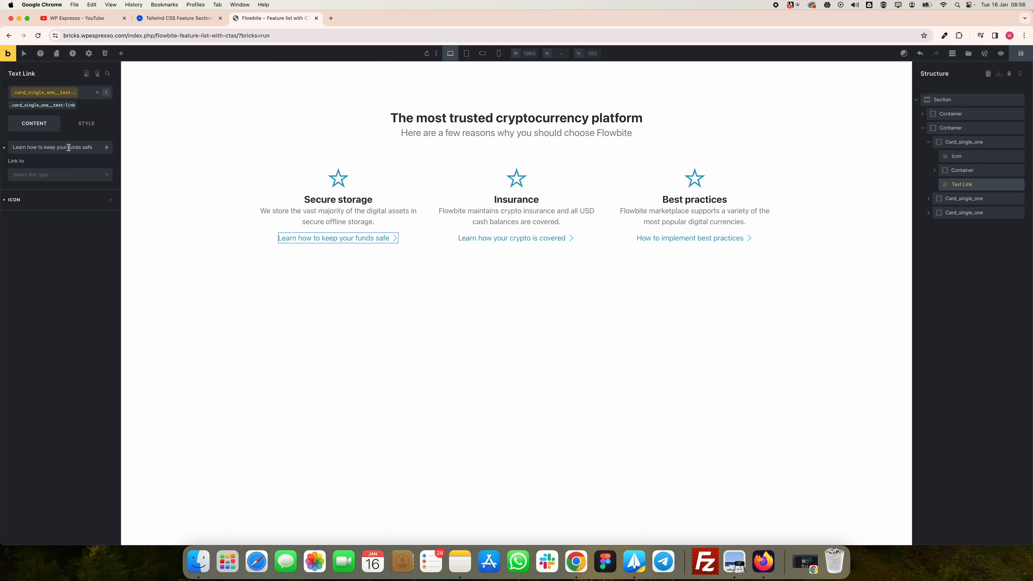
left_click_drag(69, 147, 98, 148)
key("BackSpace")
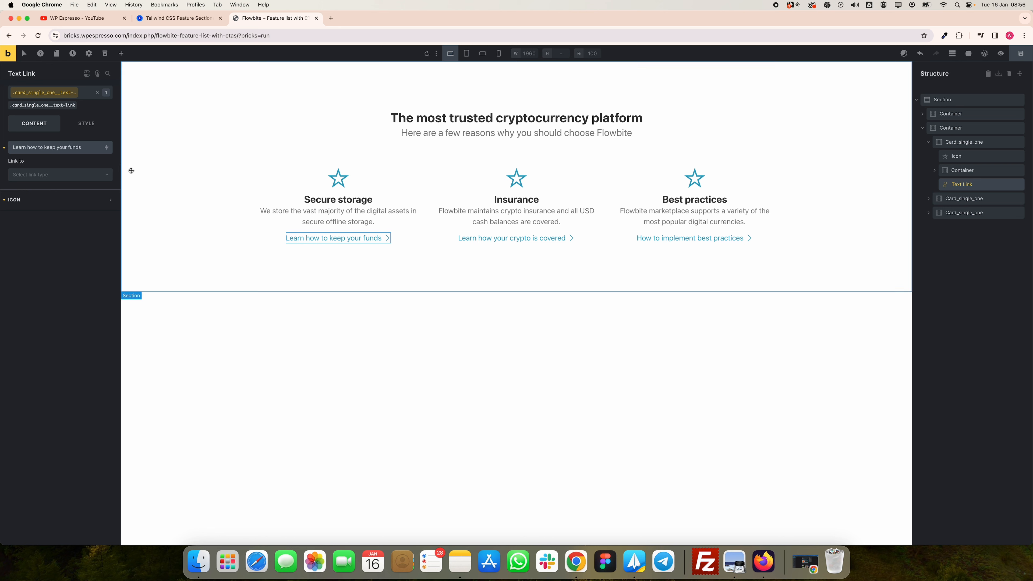
Step: Check the shortened link and the card grid at the tablet portrait, mobile landscape and mobile portrait breakpoints
left_click(467, 54)
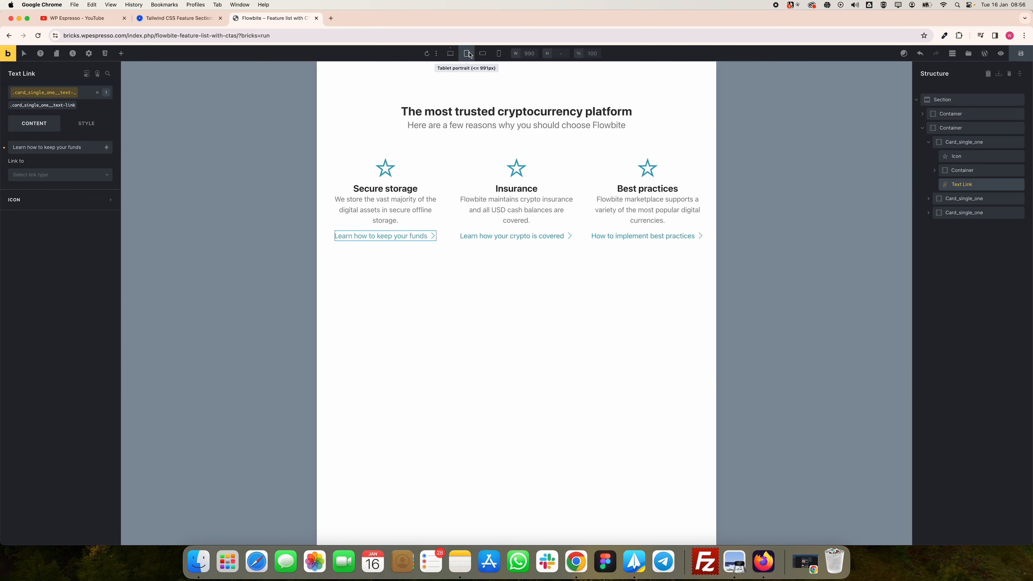
left_click(483, 54)
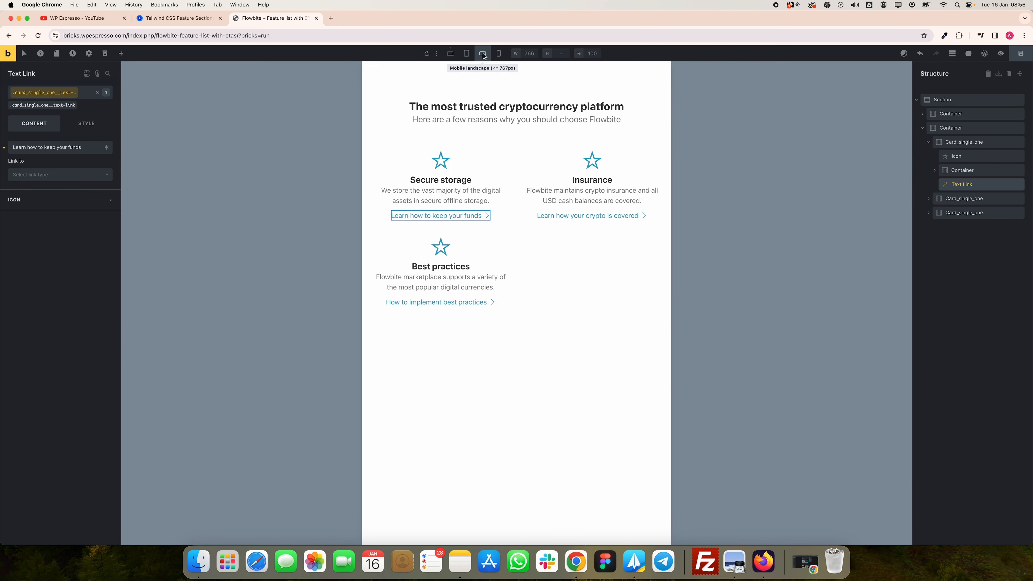
left_click(500, 54)
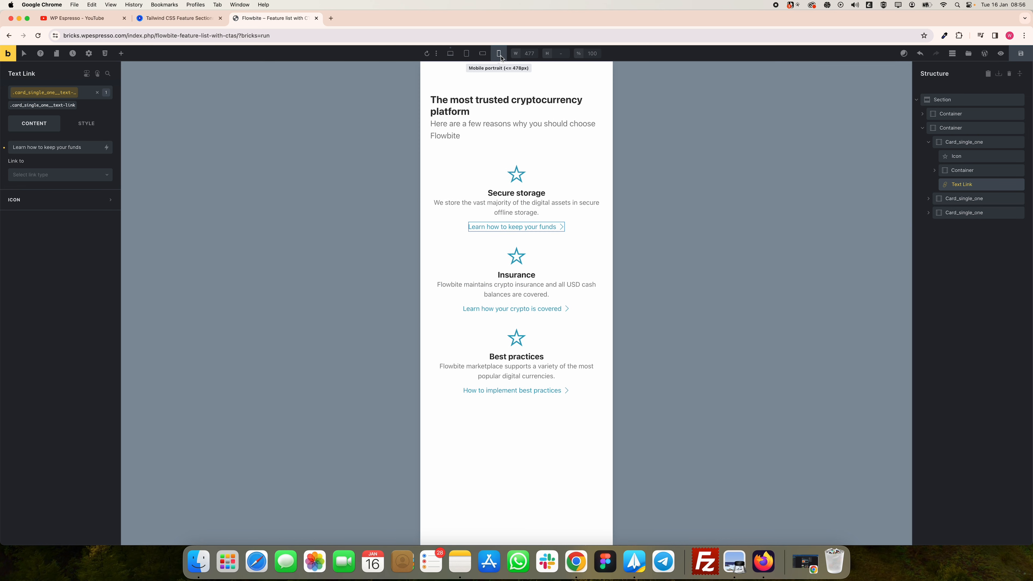
left_click(483, 55)
left_click(468, 57)
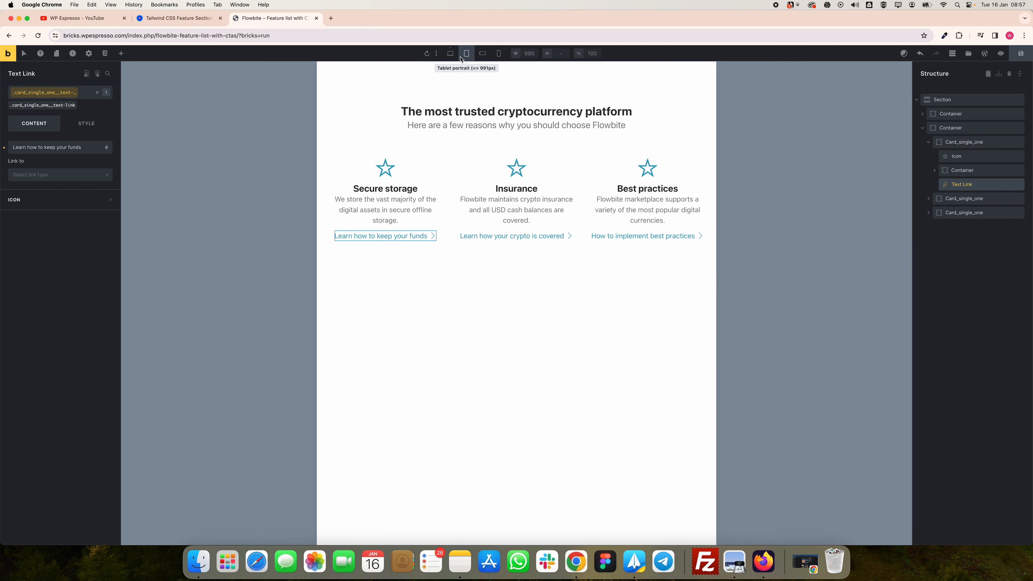
Step: Compare the three-card layout at the desktop and mobile landscape breakpoints
left_click(451, 56)
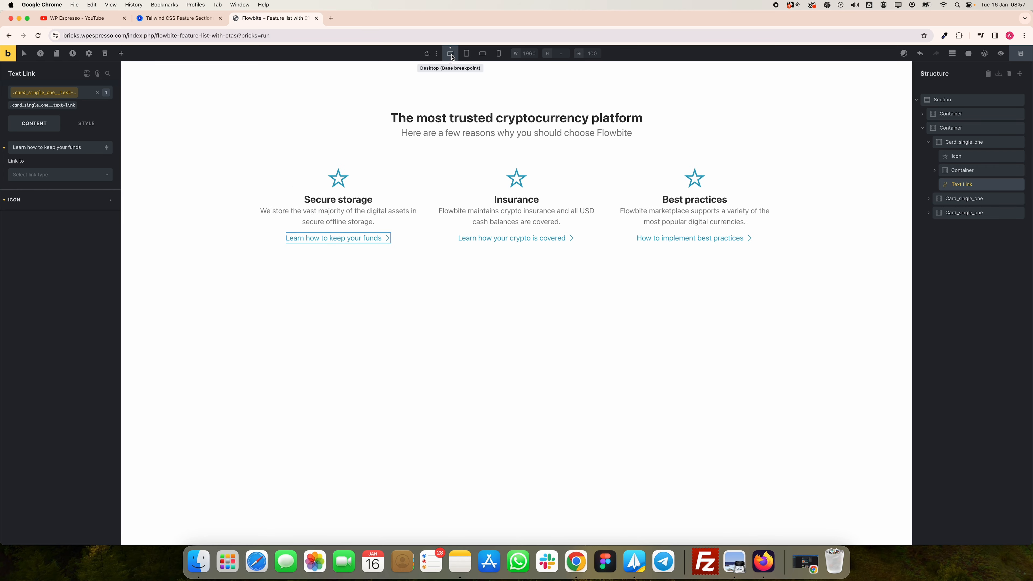
left_click(563, 323)
left_click(483, 54)
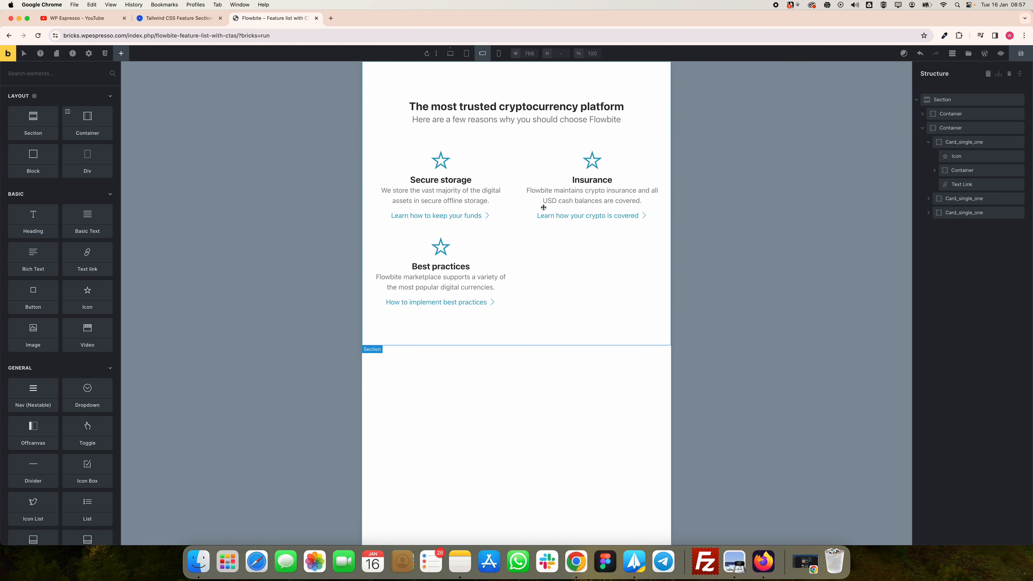
left_click(451, 54)
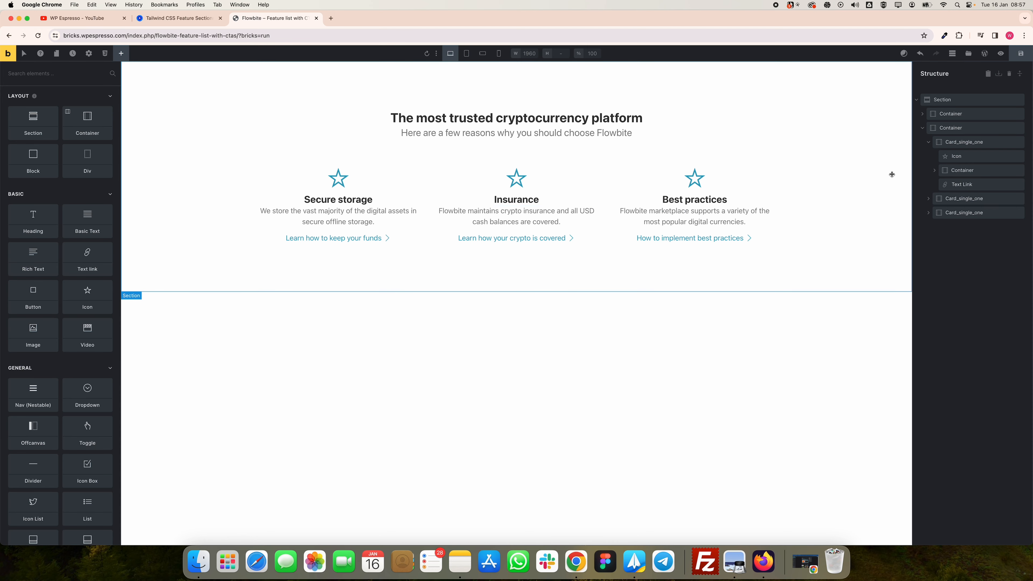
Step: Set the card container's desktop grid template columns to var(--grid-4) and duplicate the "Best practices" card to fill the fourth column
left_click(930, 146)
left_click(950, 128)
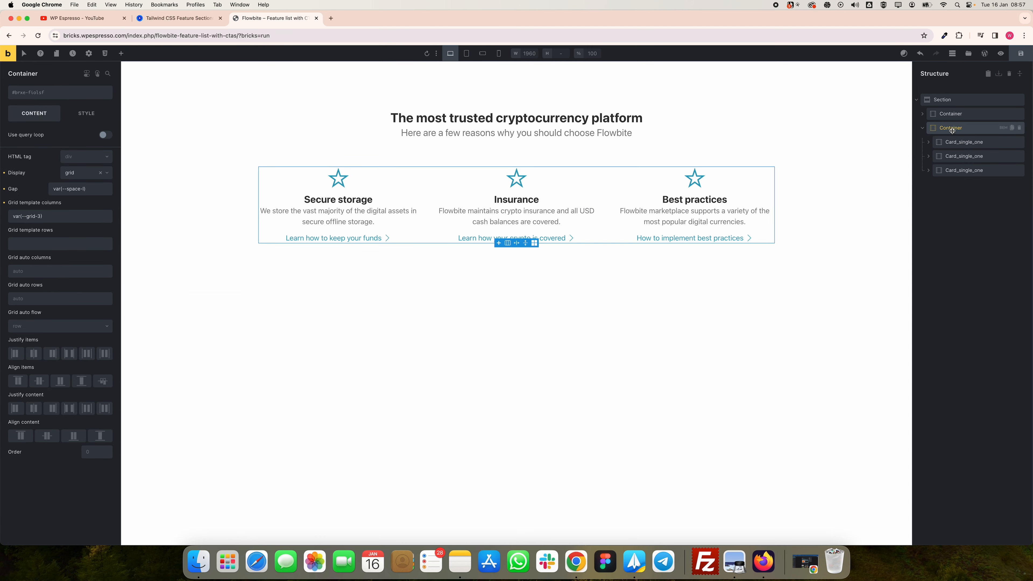
right_click(47, 217)
left_click(37, 232)
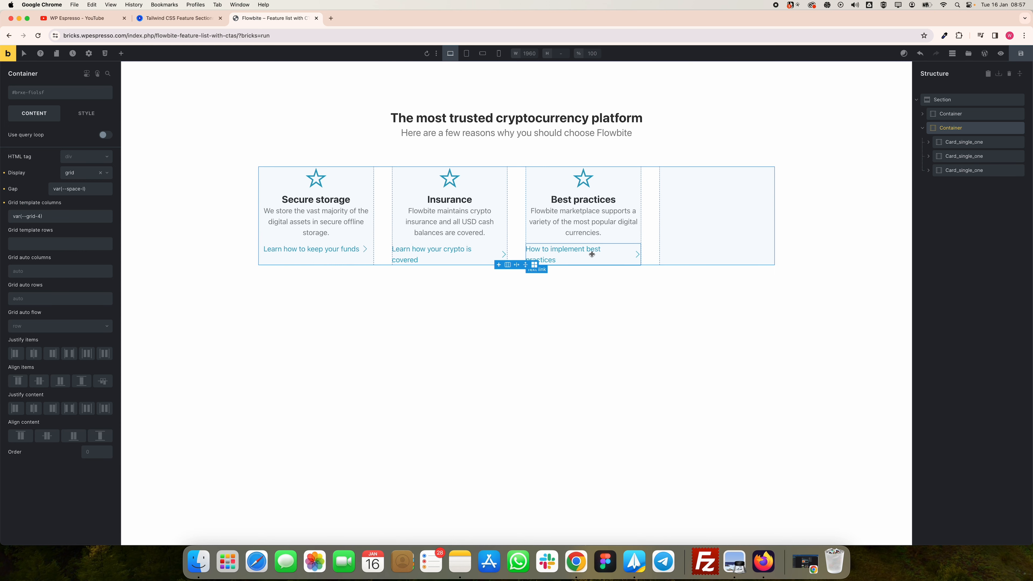
mouse_move(929, 173)
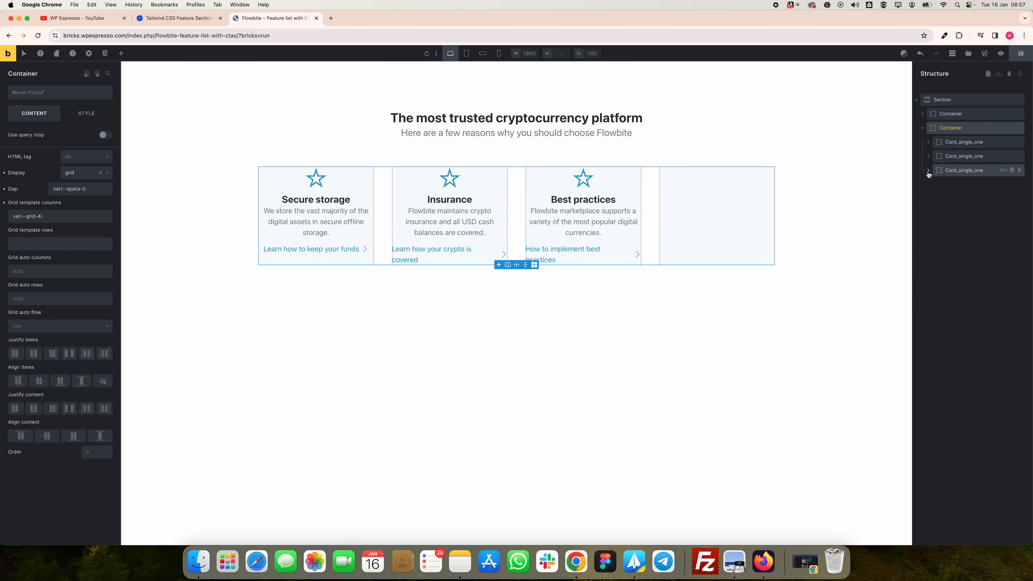
left_click(1011, 170)
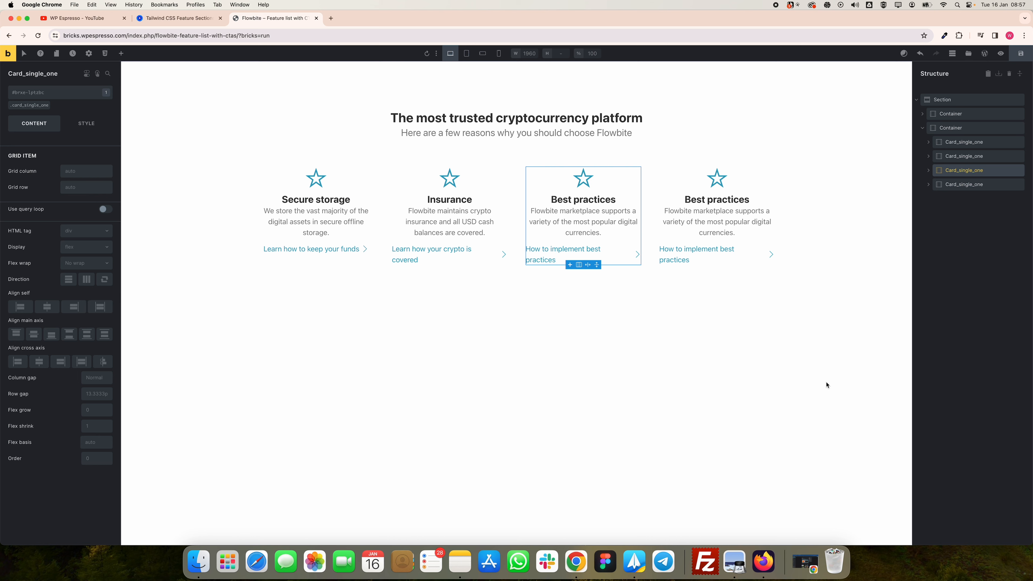
Step: Check the four-card layout at the mobile portrait, mobile landscape, tablet portrait and desktop breakpoints
left_click(499, 59)
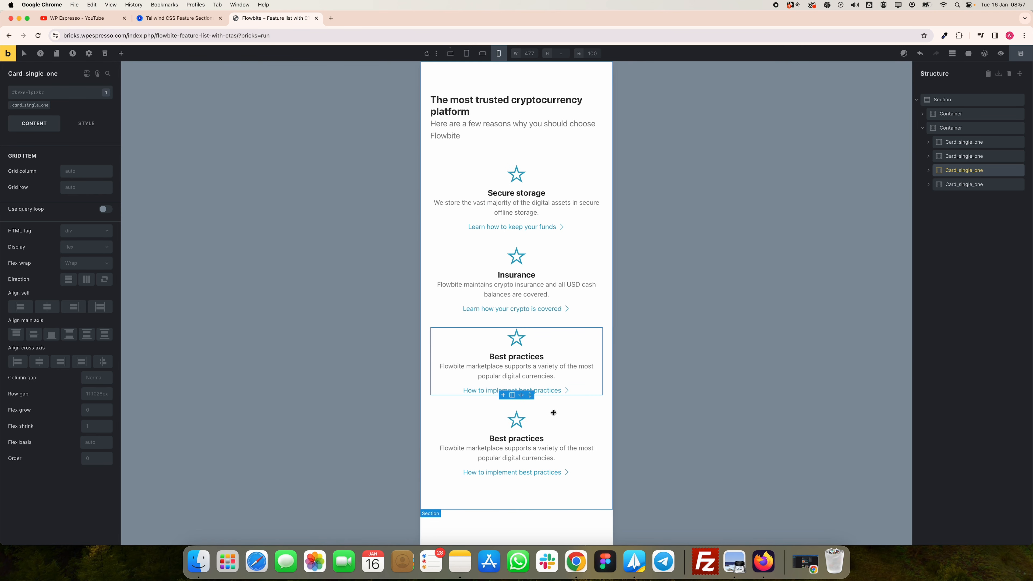
left_click(451, 54)
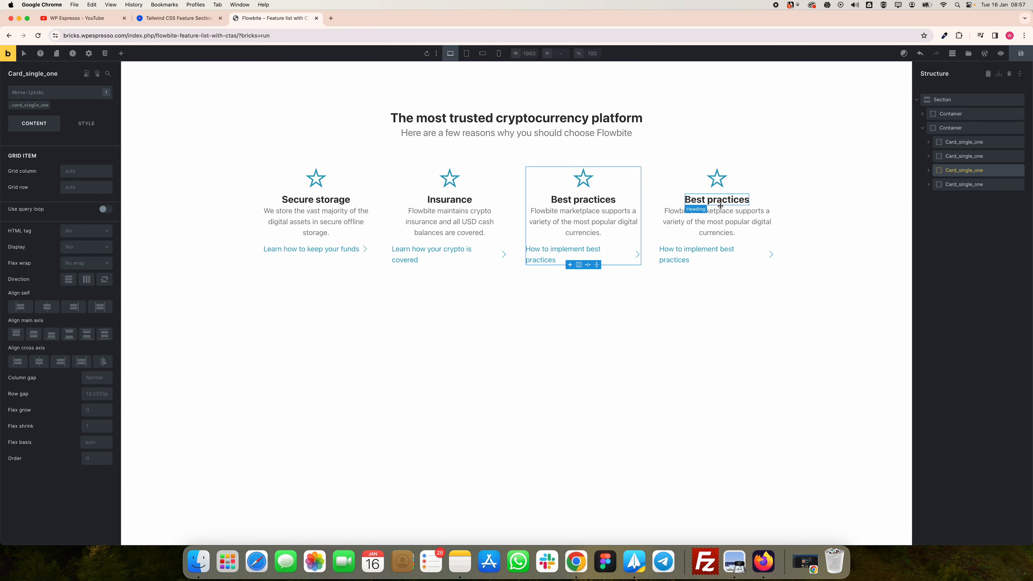
left_click(483, 56)
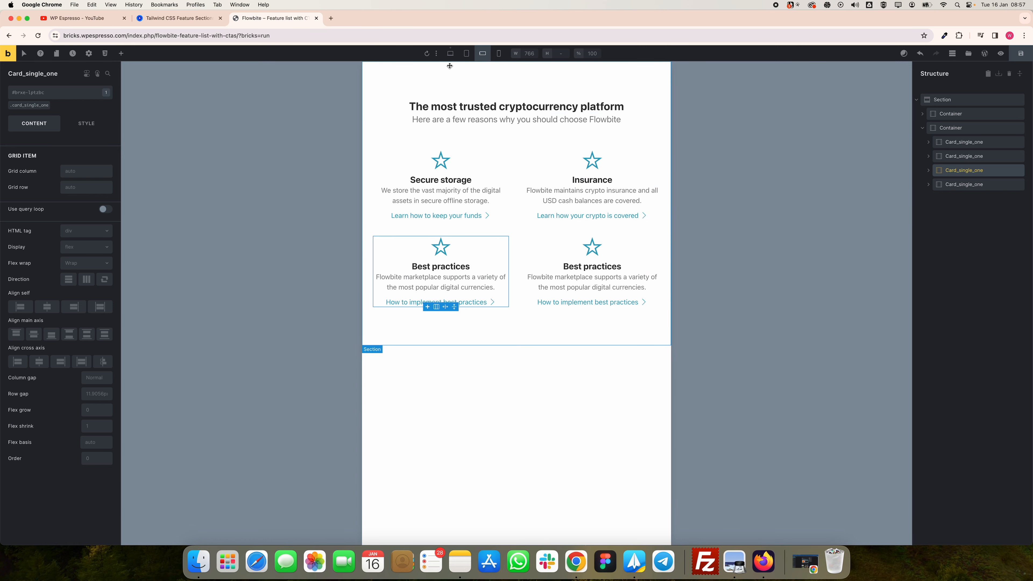
left_click(450, 53)
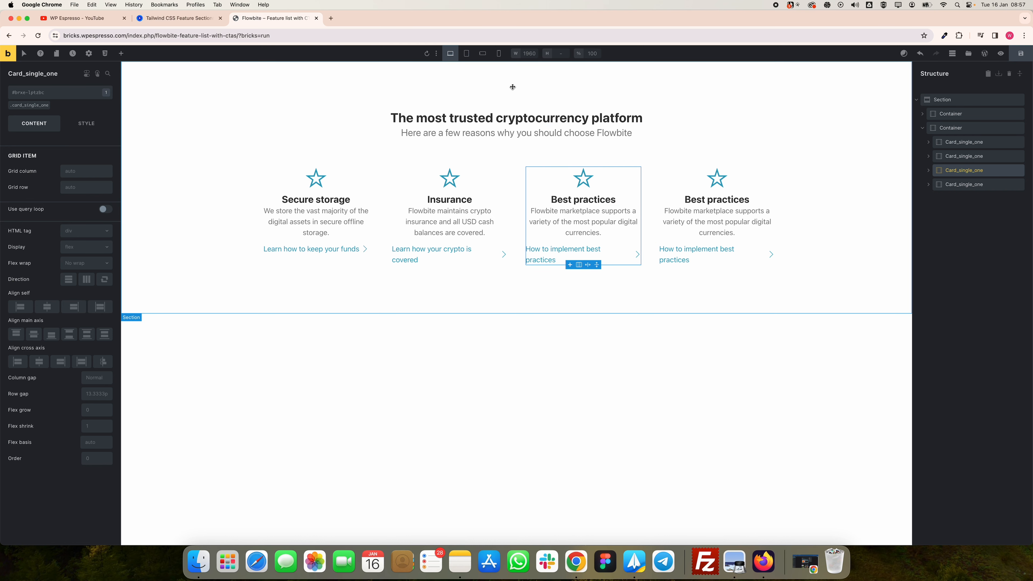
left_click(467, 53)
left_click(483, 54)
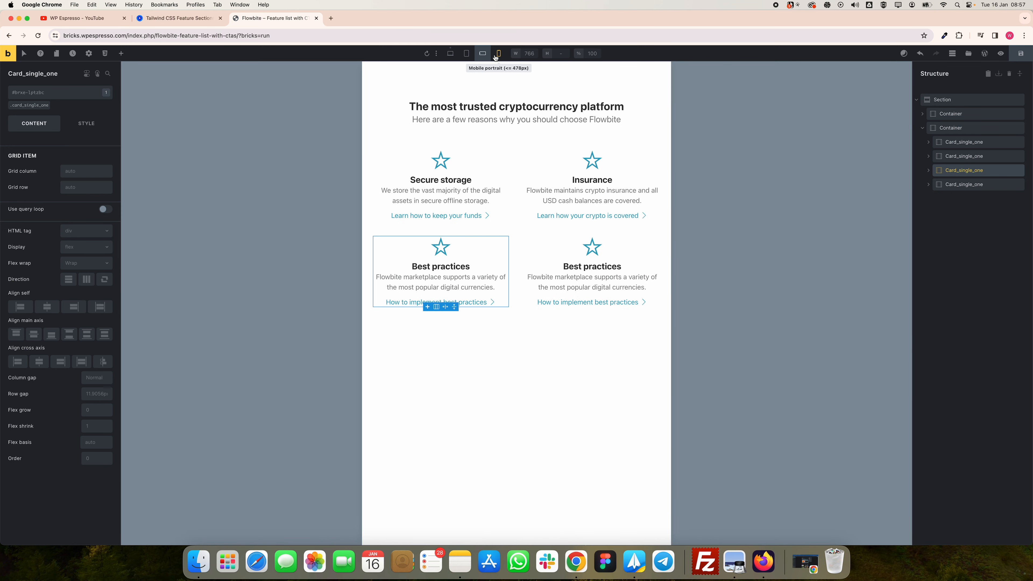
left_click(498, 53)
left_click(451, 53)
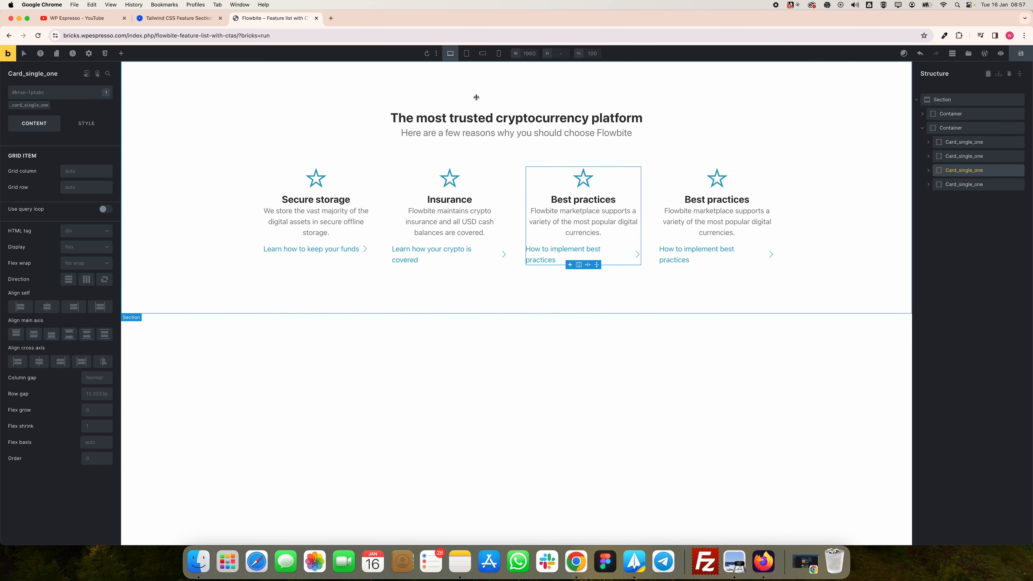
left_click(667, 138)
left_click(722, 103)
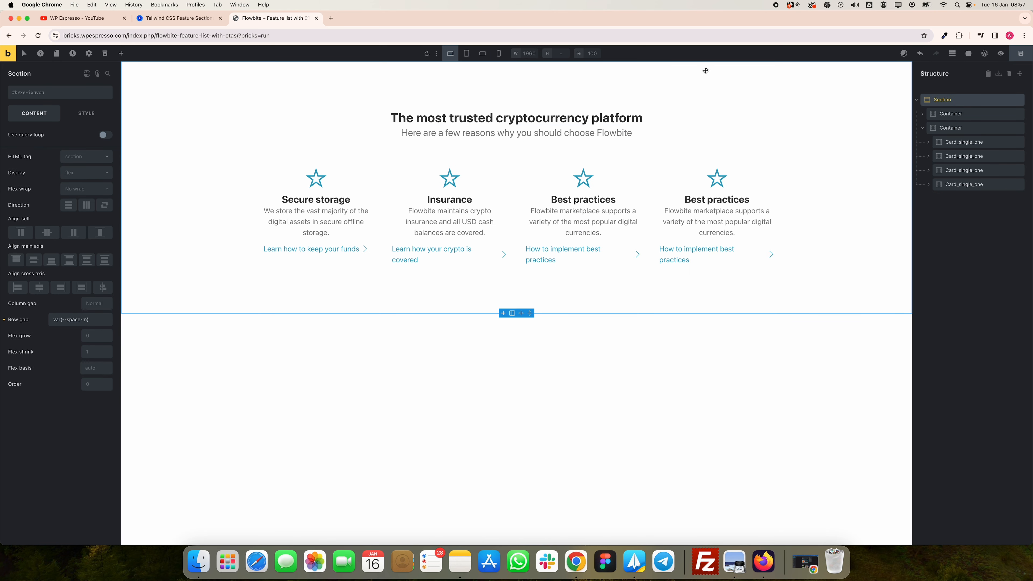